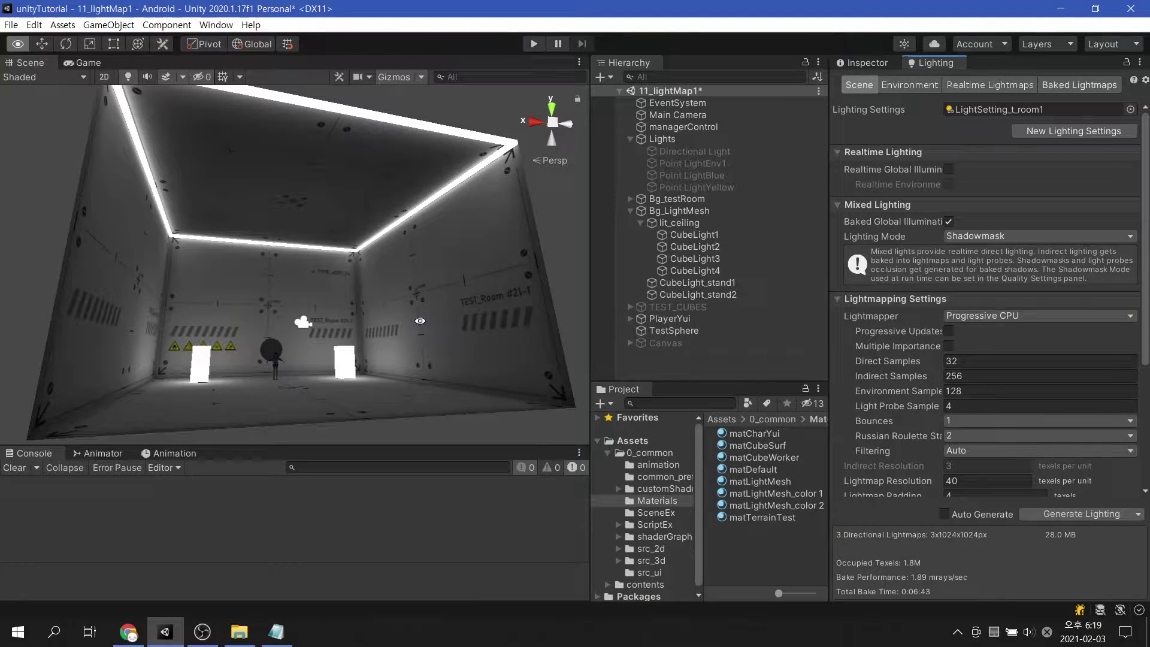
Collapse Lights and lit_ceiling in the Hierarchy, then frame TestSphere and PlayerYui.
{"action": "mouse_move", "coordinate": [442, 339]}
{"action": "left_mouse_down", "text": "alt"}
{"action": "mouse_move", "coordinate": [269, 343]}
{"action": "mouse_move", "coordinate": [549, 370]}
{"action": "mouse_move", "coordinate": [575, 341]}
{"action": "left_mouse_up", "text": "alt"}
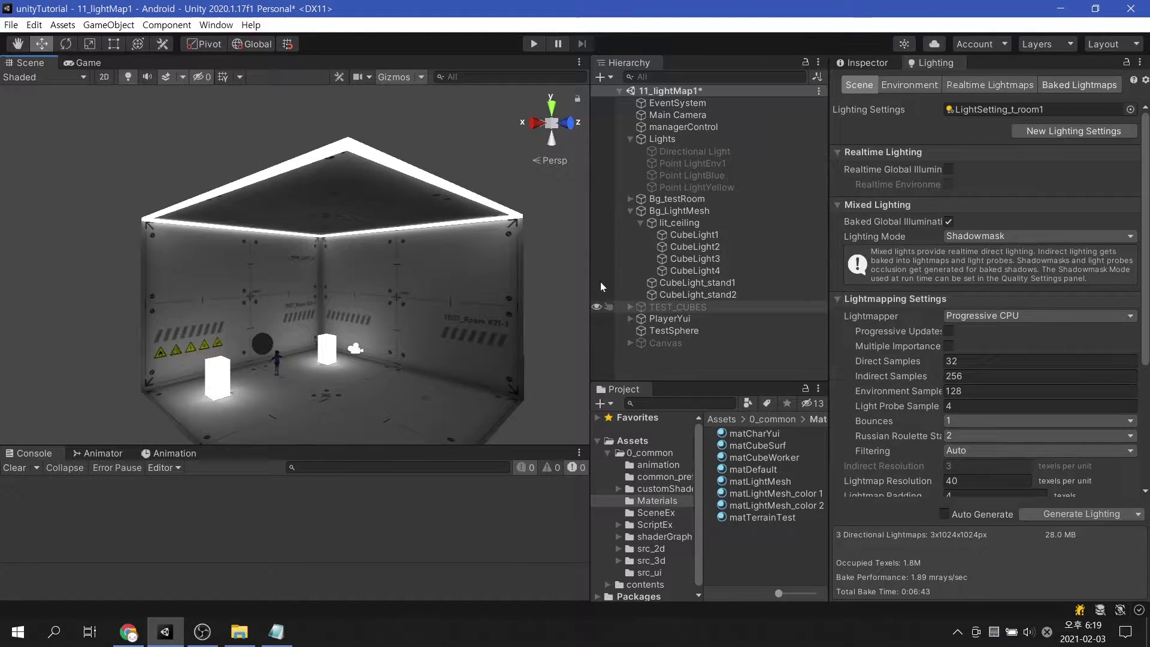
{"action": "left_click", "coordinate": [630, 139]}
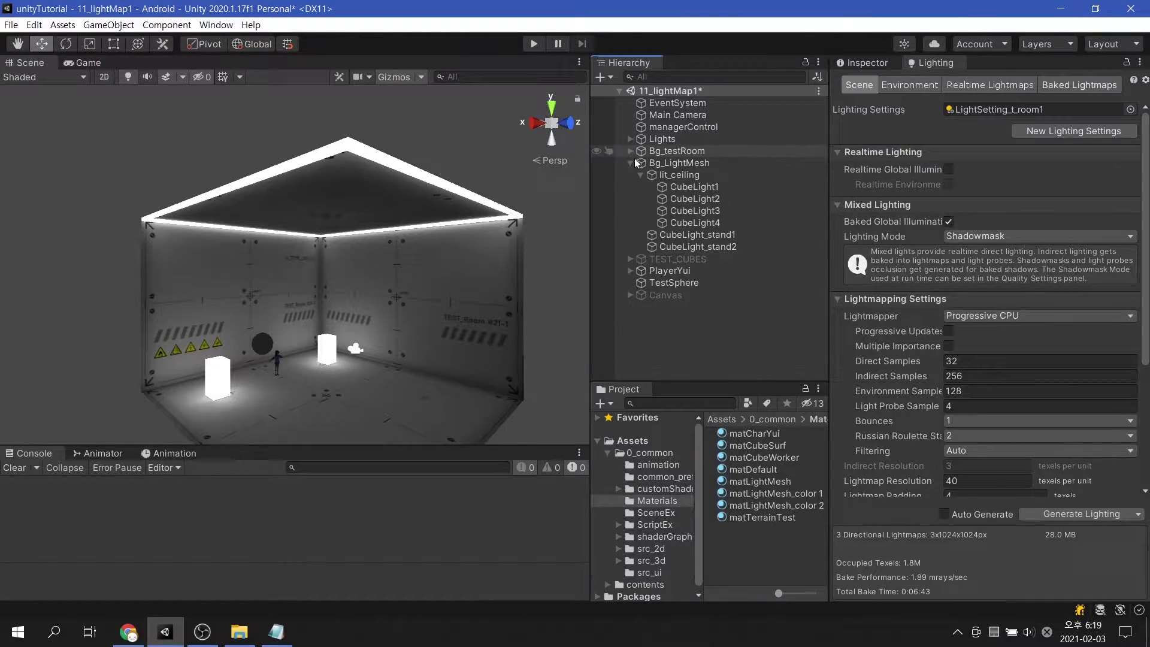
{"action": "left_click", "coordinate": [639, 174]}
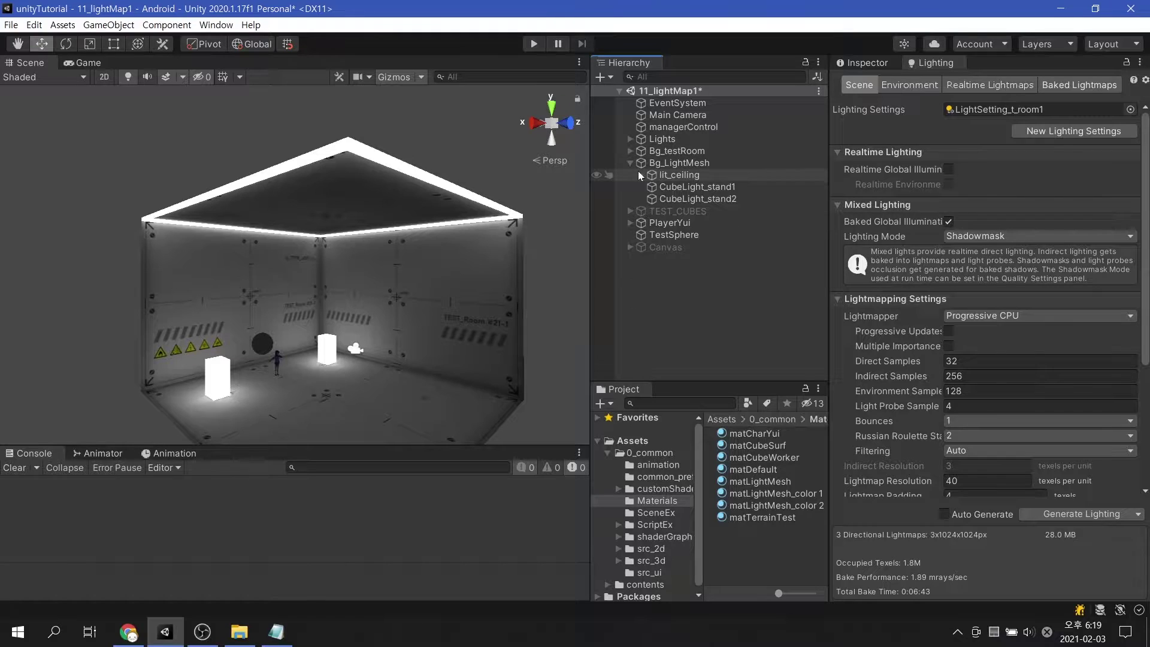
{"action": "double_click", "coordinate": [660, 233]}
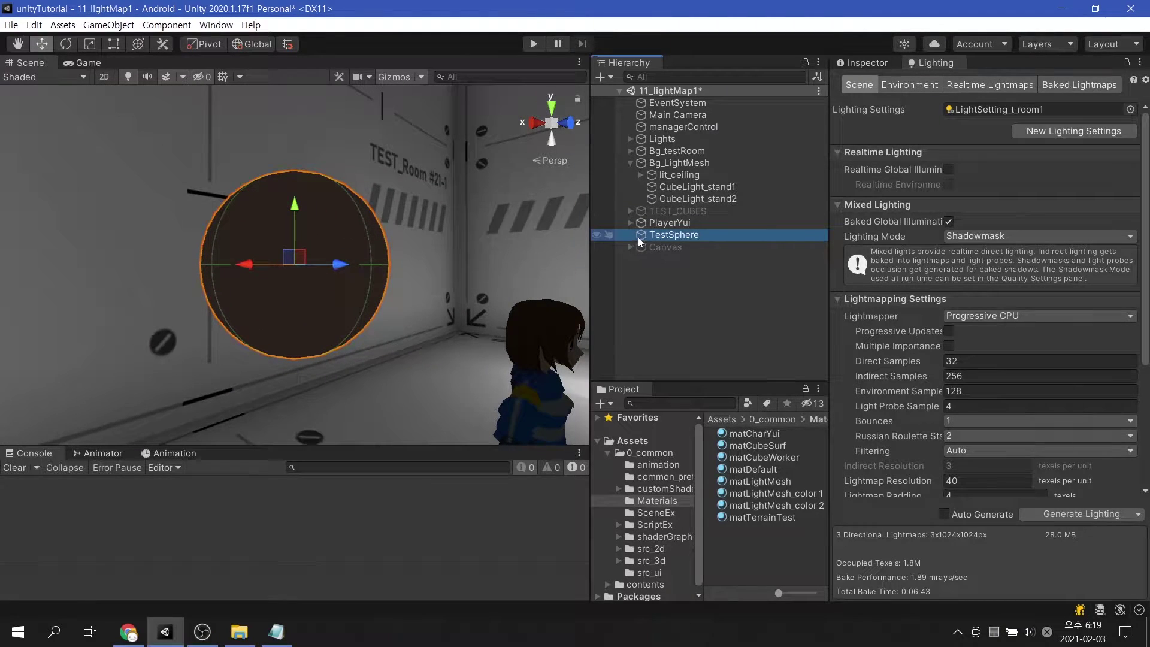
{"action": "double_click", "coordinate": [667, 223]}
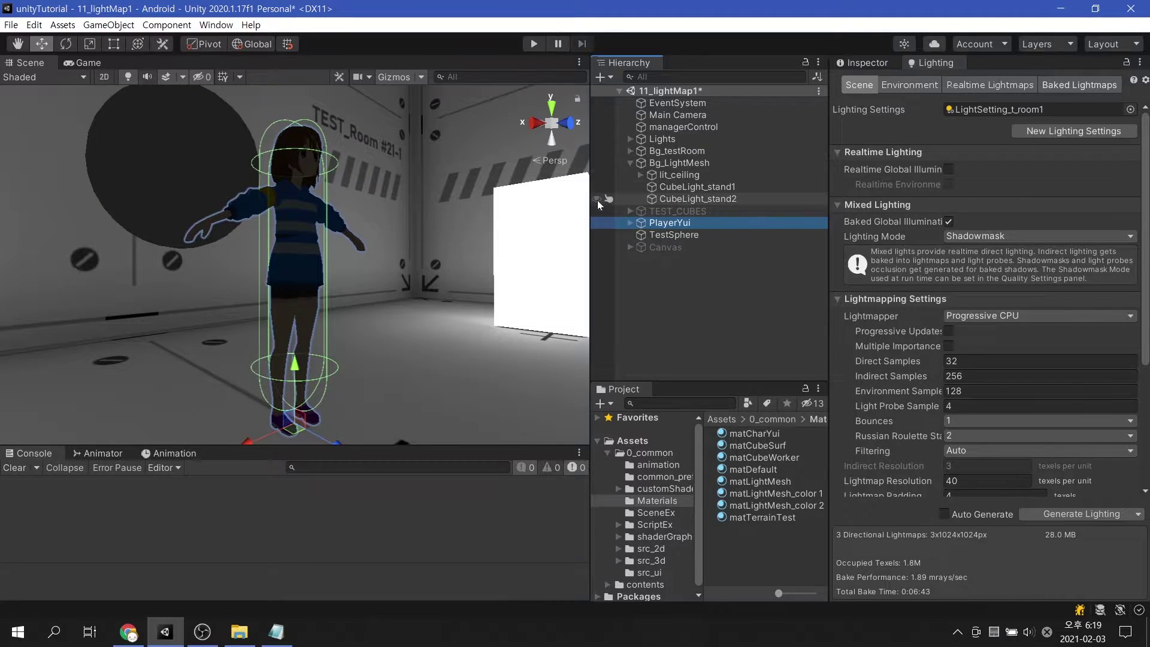
{"action": "scroll", "coordinate": [449, 276], "scroll_direction": "down", "scroll_amount": 3}
{"action": "scroll", "coordinate": [407, 277], "scroll_direction": "down", "scroll_amount": 3}
{"action": "scroll", "coordinate": [387, 289], "scroll_direction": "down", "scroll_amount": 2}
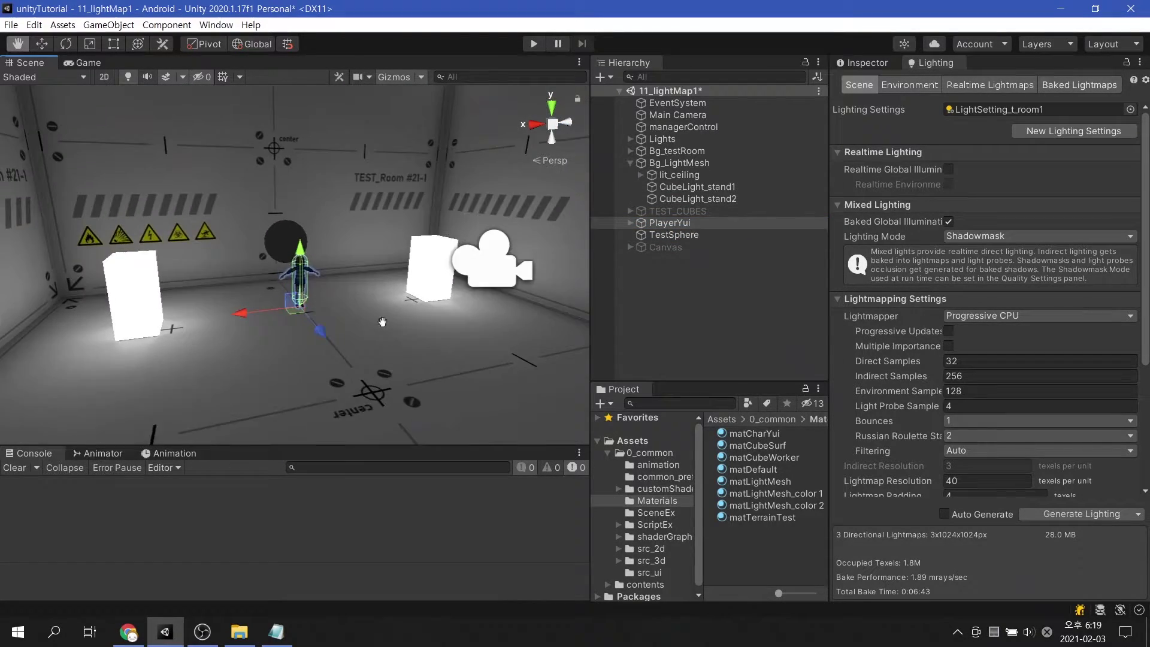
{"action": "scroll", "coordinate": [388, 328], "scroll_direction": "down", "scroll_amount": 2}
{"action": "scroll", "coordinate": [387, 329], "scroll_direction": "down", "scroll_amount": 2}
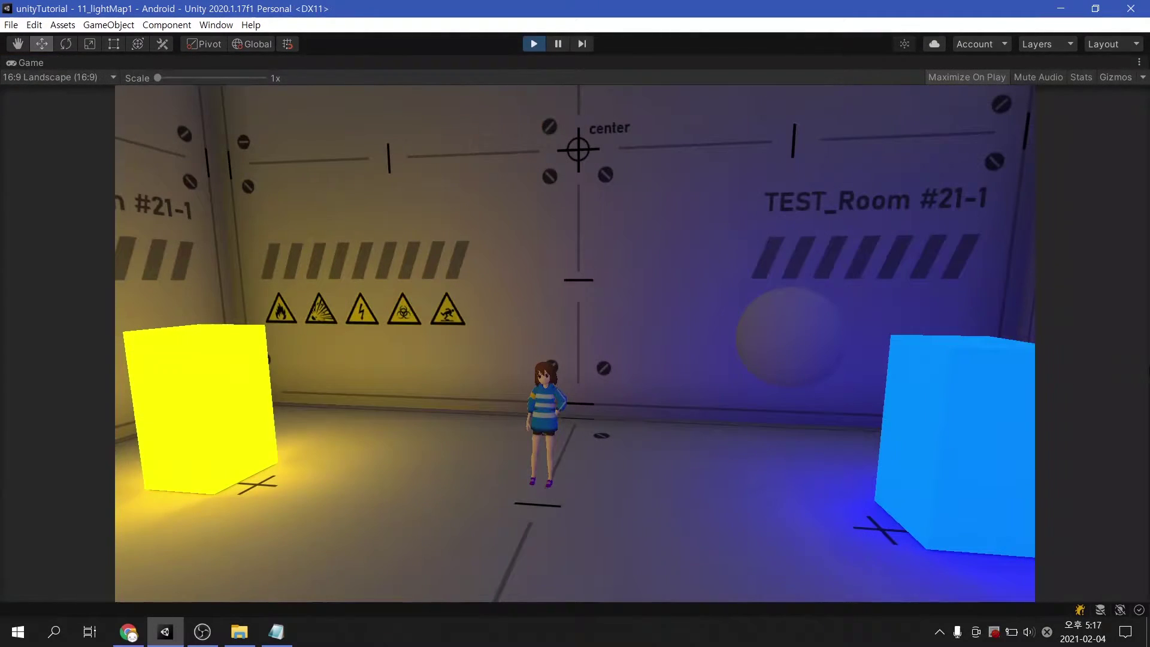
Walk the character left to the yellow cube, then run right to the blue cube.
{"action": "key", "text": "Left"}
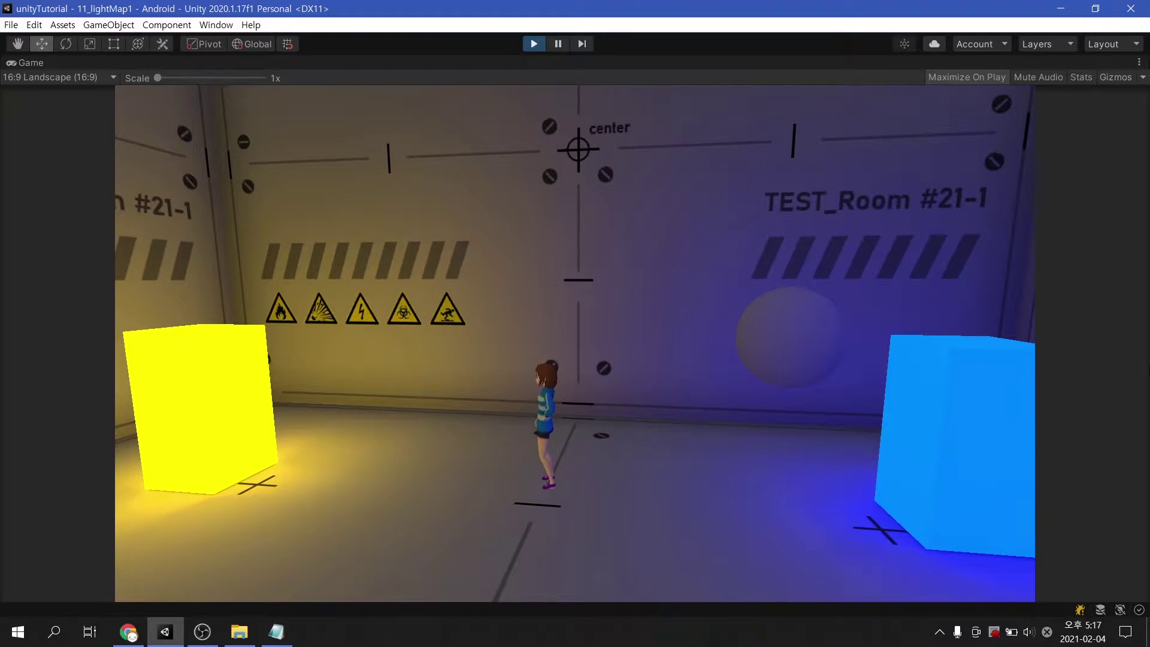
{"action": "key", "text": "Up"}
{"action": "key", "text": "Down"}
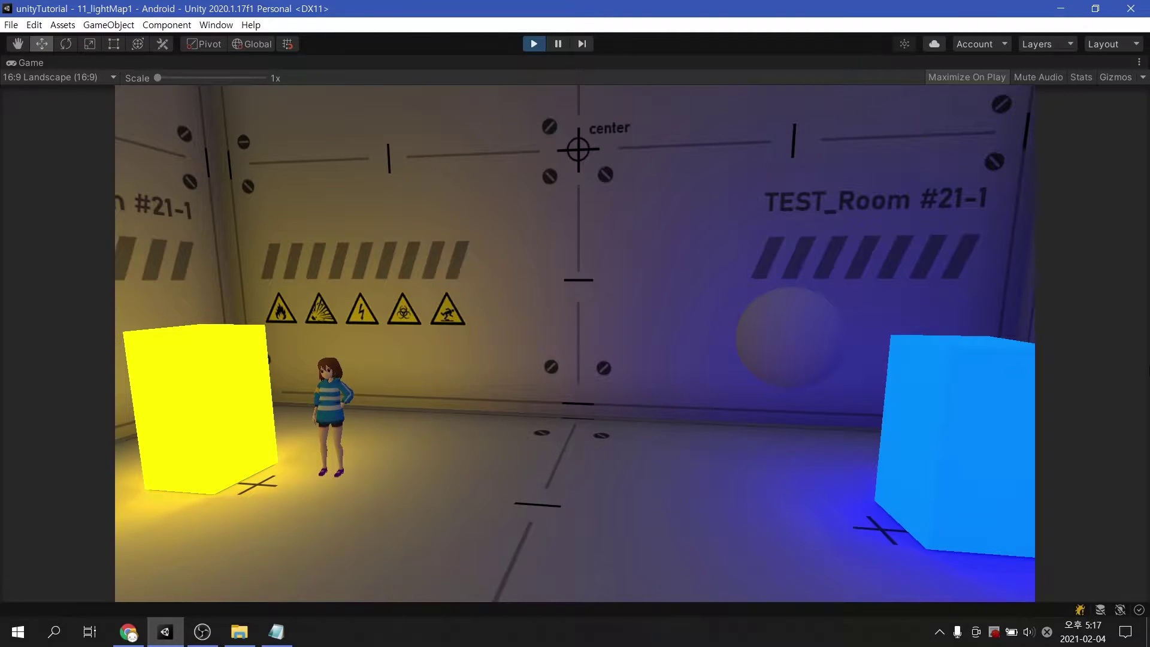
{"action": "key", "text": "Right"}
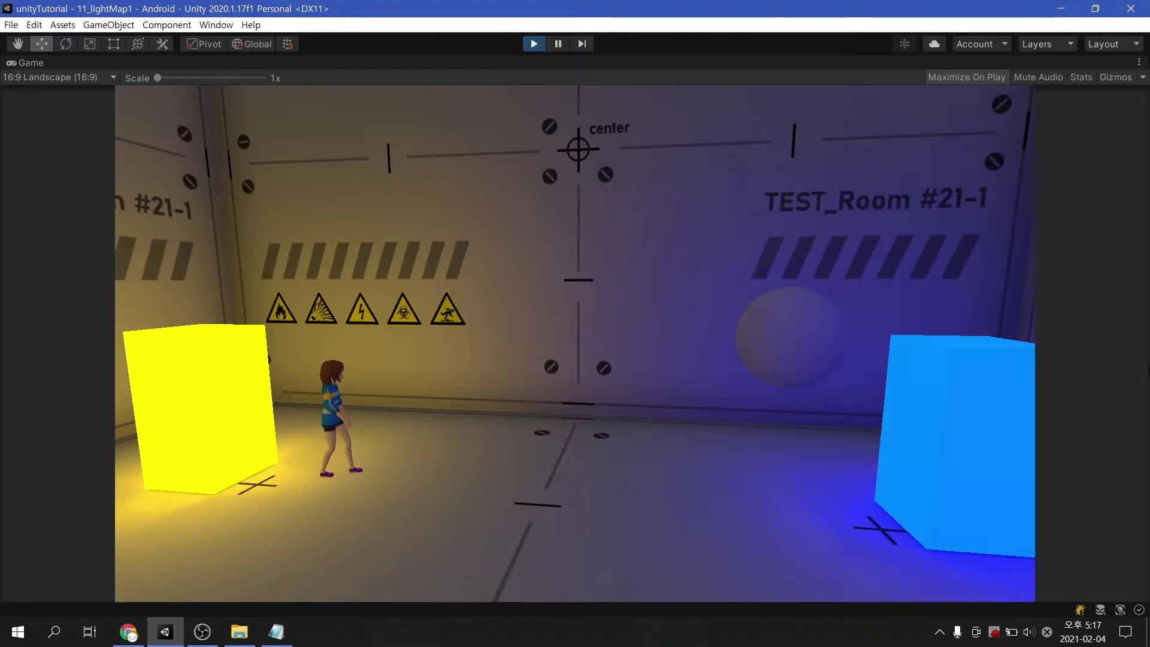
{"action": "key", "text": "shift"}
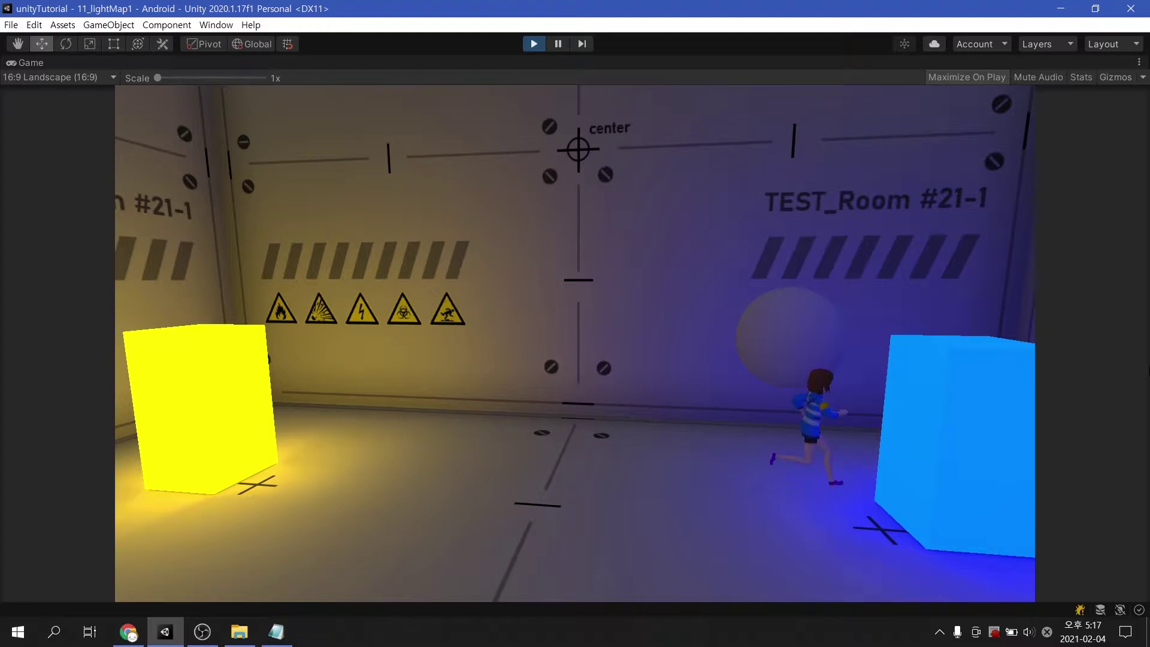
{"action": "key", "text": "Down"}
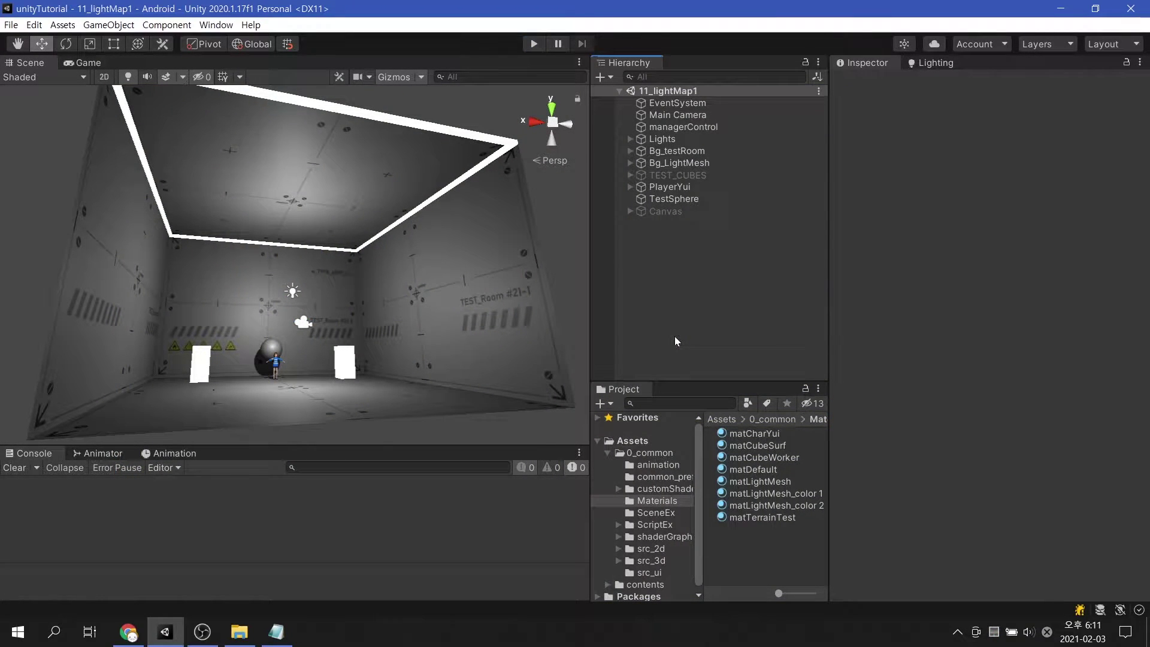
Expand Bg_LightMesh and lit_ceiling and step the selection from CubeLight1 down to CubeLight4.
{"action": "left_click", "coordinate": [627, 165]}
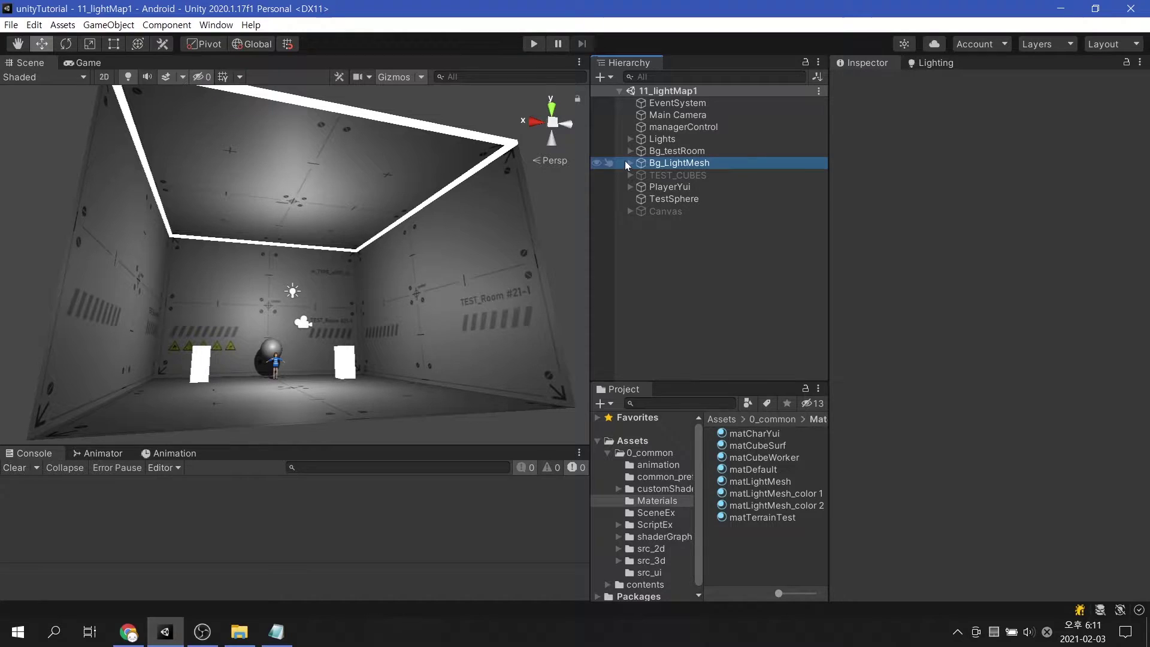
{"action": "left_click", "coordinate": [629, 163]}
{"action": "left_click", "coordinate": [657, 175]}
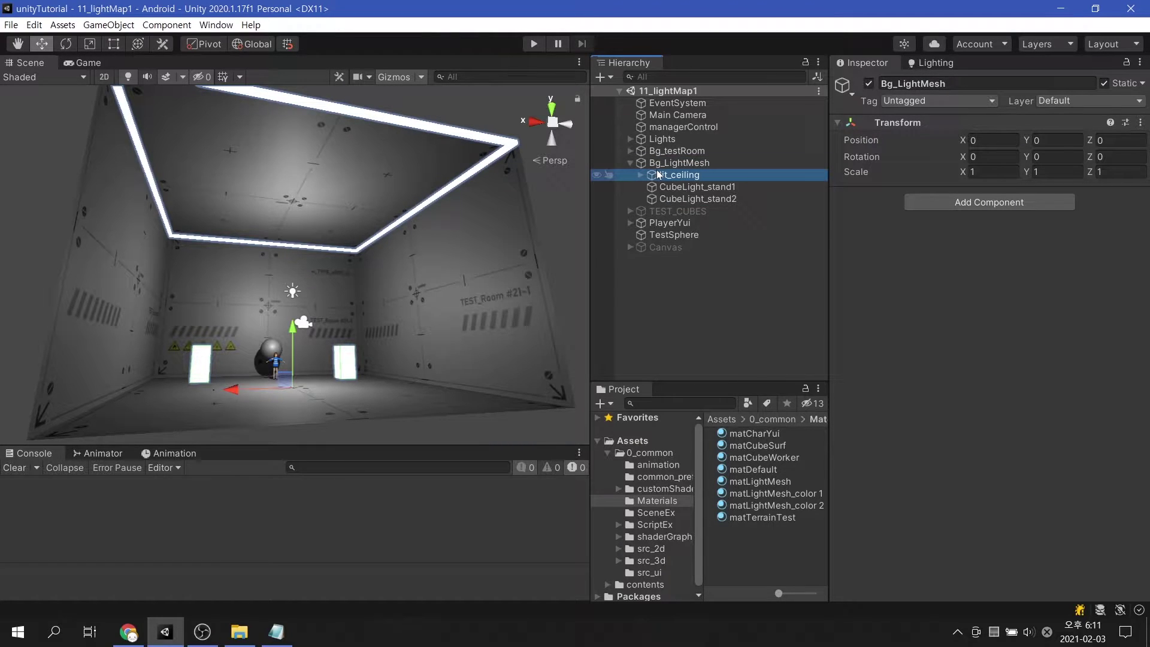
{"action": "left_click", "coordinate": [638, 177]}
{"action": "left_click", "coordinate": [688, 185]}
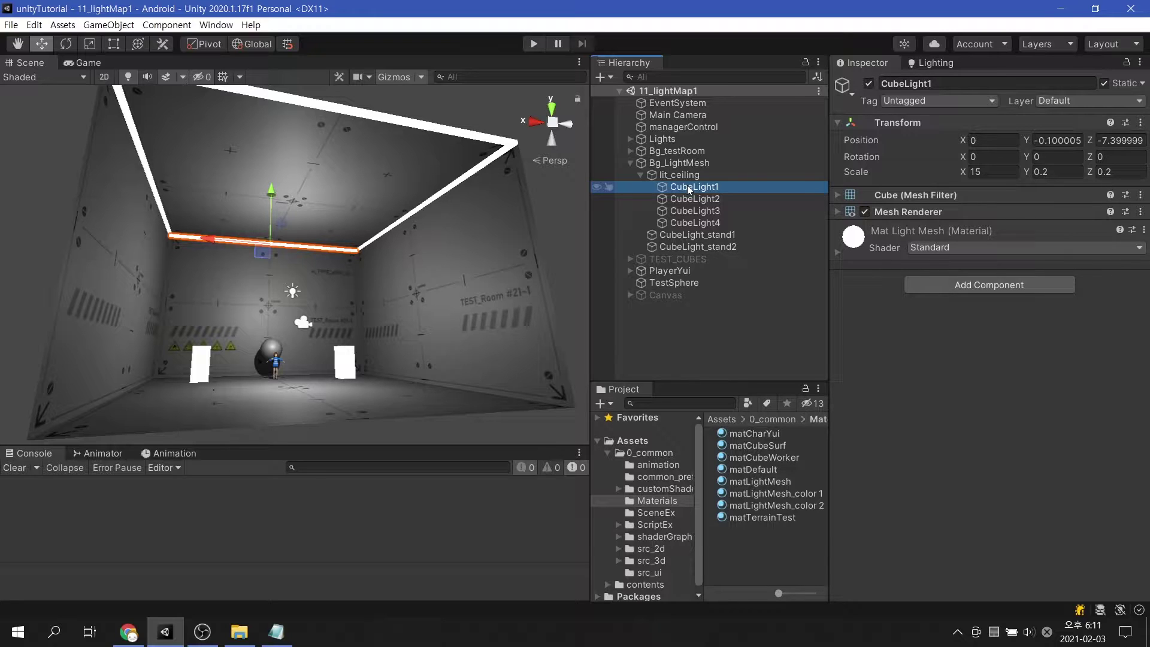
{"action": "key", "text": "Down"}
{"action": "key", "text": "Down"}
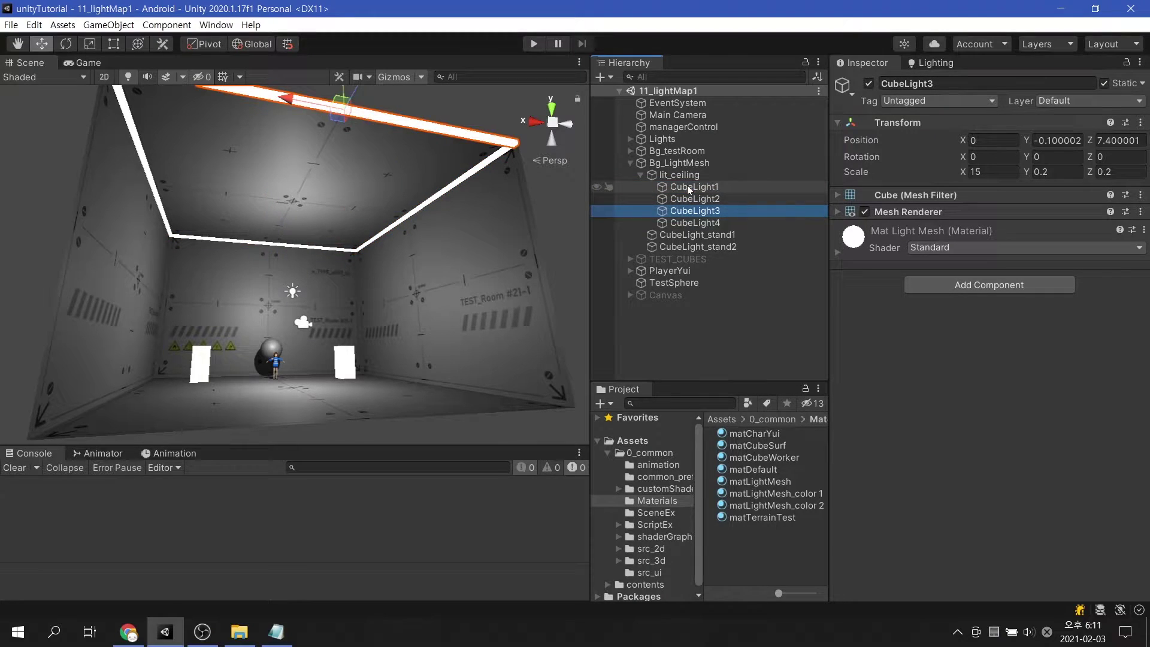
{"action": "key", "text": "Down"}
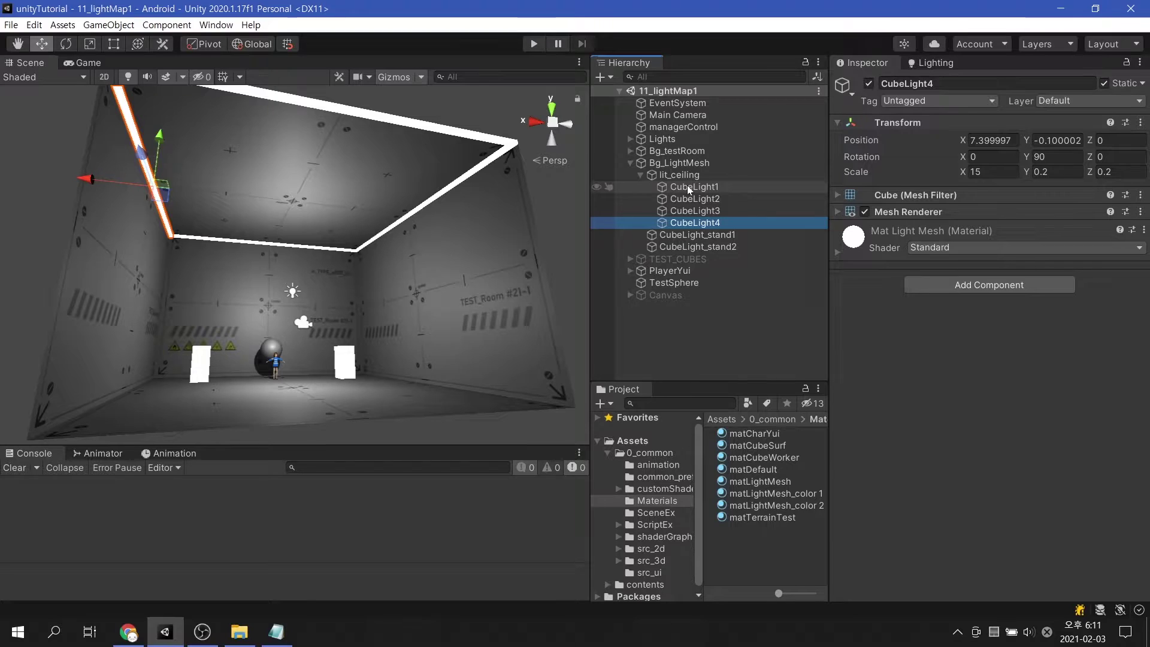
Inspect CubeLight4's material Albedo colour and white Emission colour at intensity 1.5.
{"action": "left_click", "coordinate": [839, 251]}
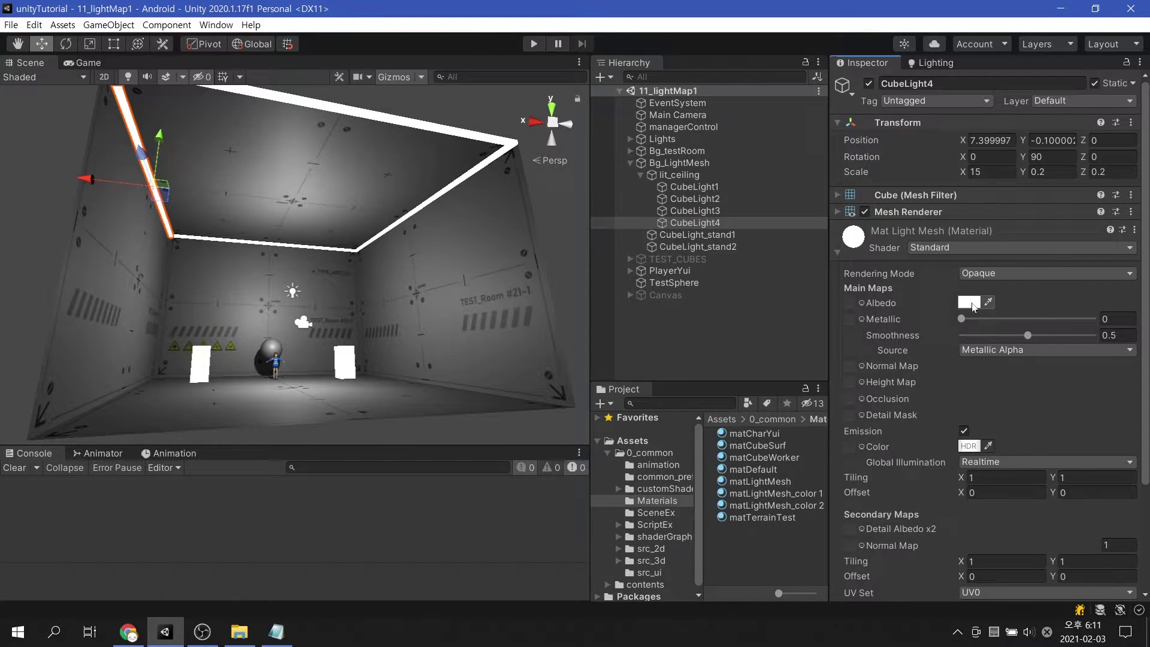
{"action": "left_click", "coordinate": [969, 302]}
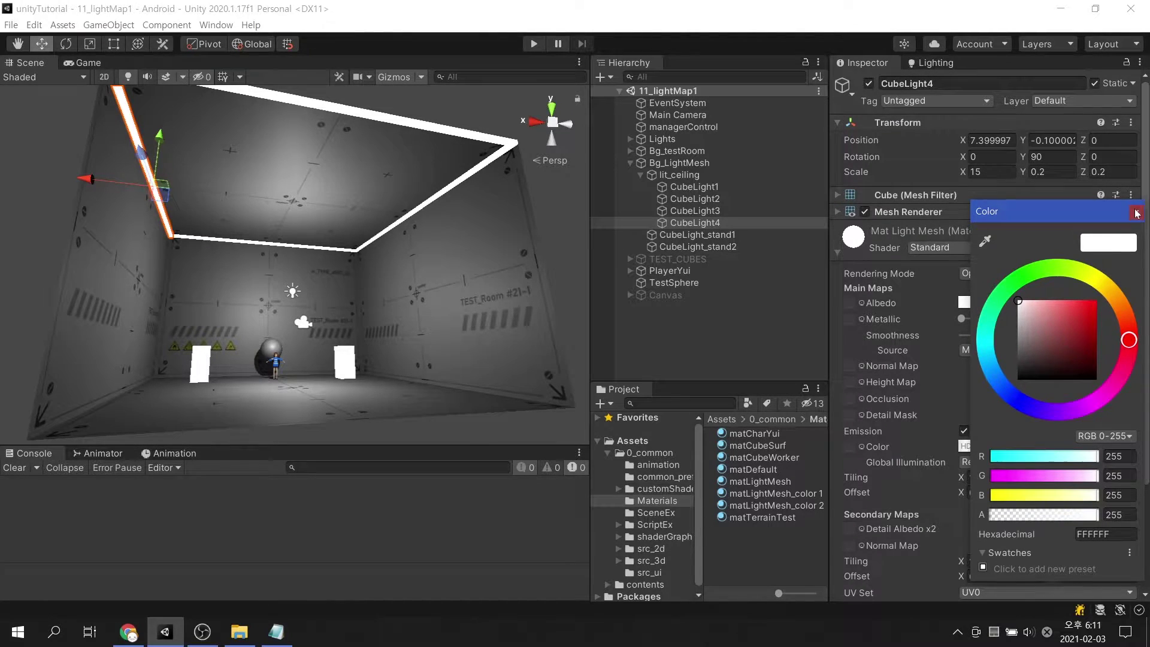
{"action": "left_click", "coordinate": [1134, 212]}
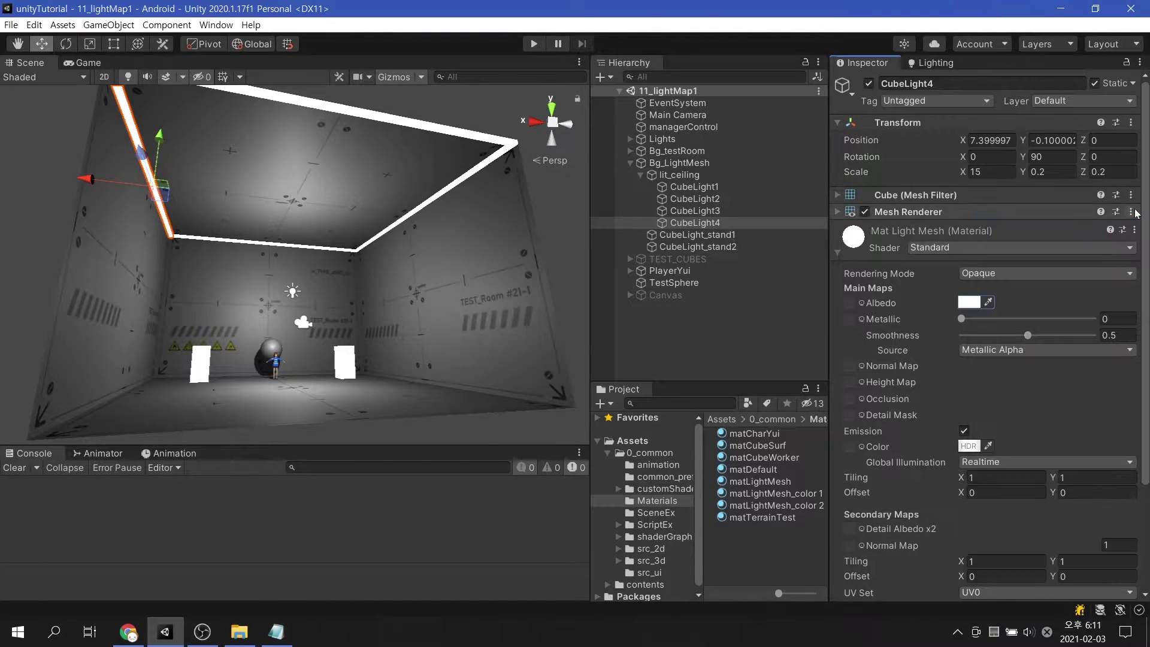
{"action": "left_click", "coordinate": [966, 445]}
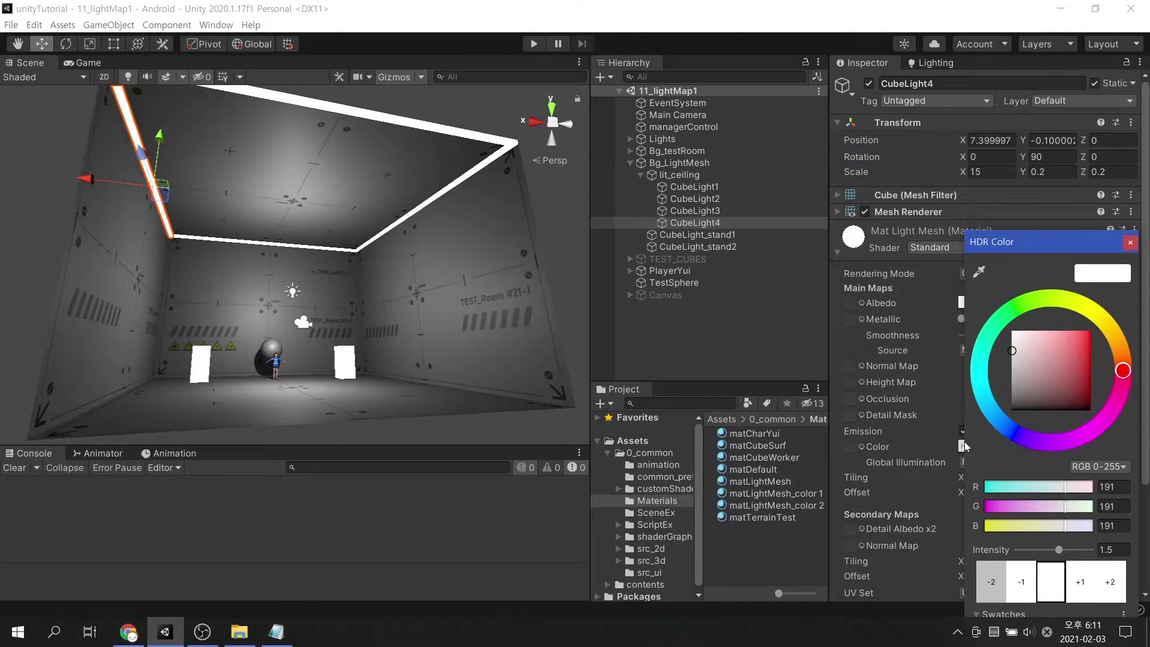
{"action": "left_click", "coordinate": [1107, 550]}
{"action": "left_click", "coordinate": [1130, 243]}
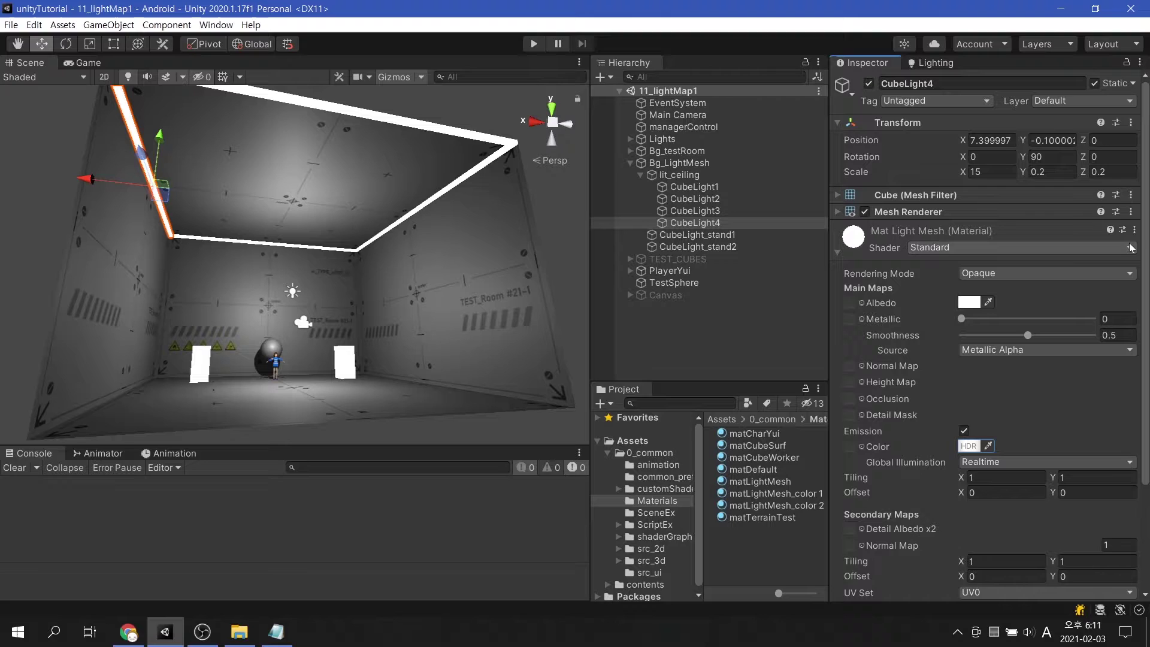
Check CubeLight_stand2's Emission intensity of 1.5, then clear the selection.
{"action": "left_click", "coordinate": [726, 237]}
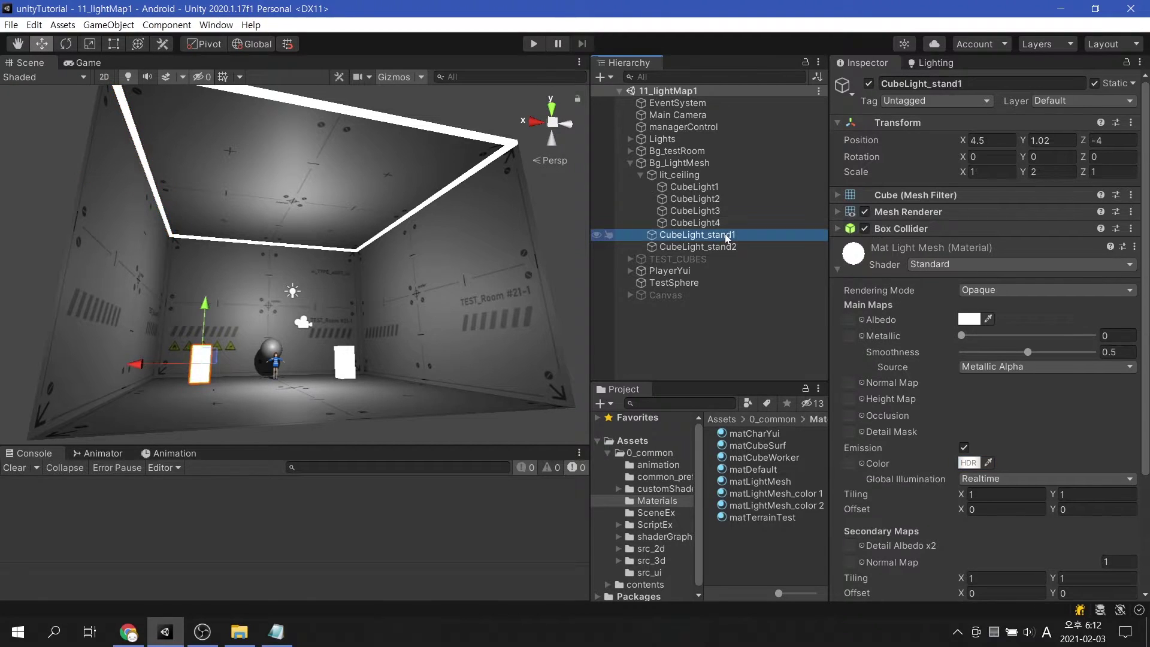
{"action": "left_click", "coordinate": [729, 248]}
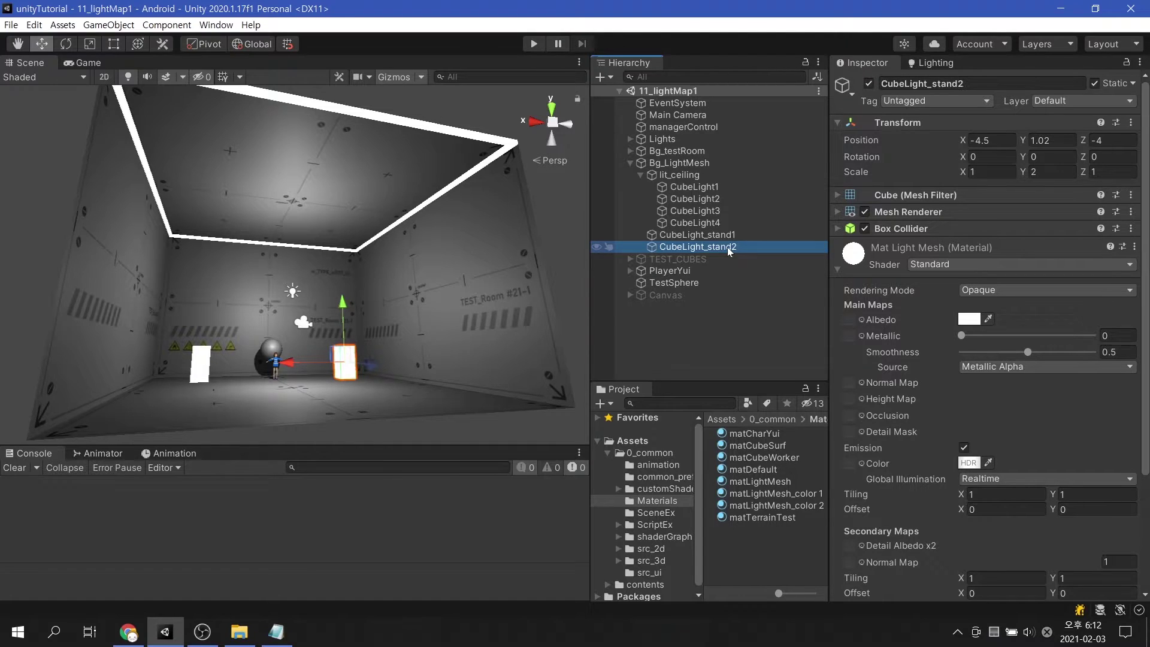
{"action": "left_click", "coordinate": [965, 463]}
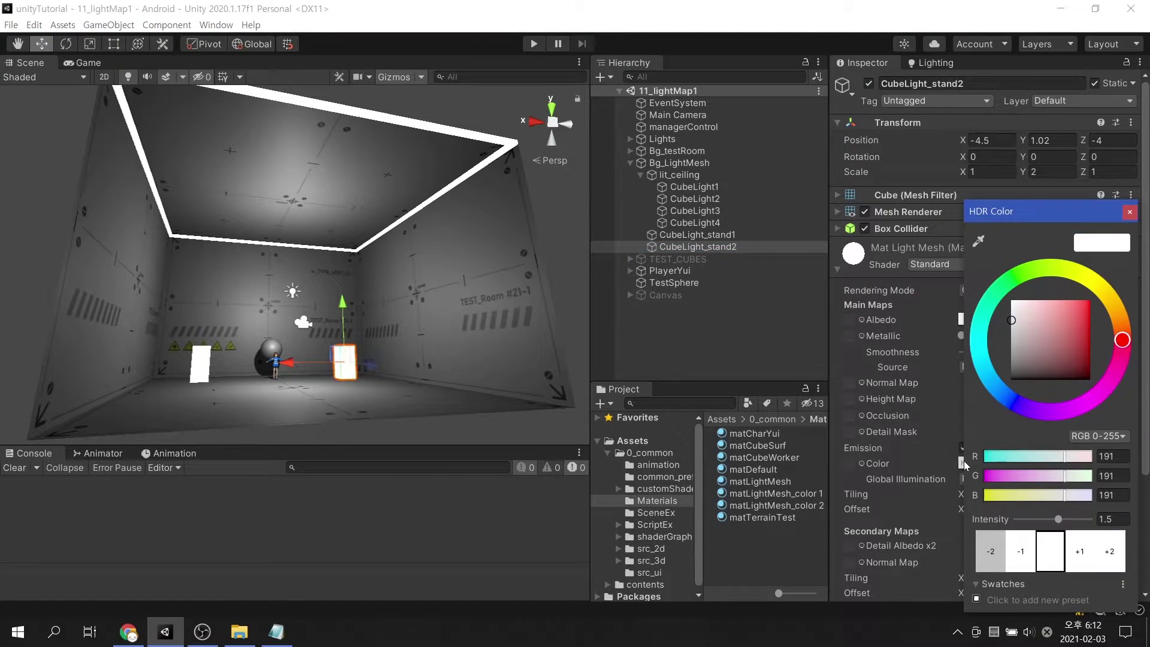
{"action": "left_click", "coordinate": [1105, 519]}
{"action": "left_click", "coordinate": [1130, 213]}
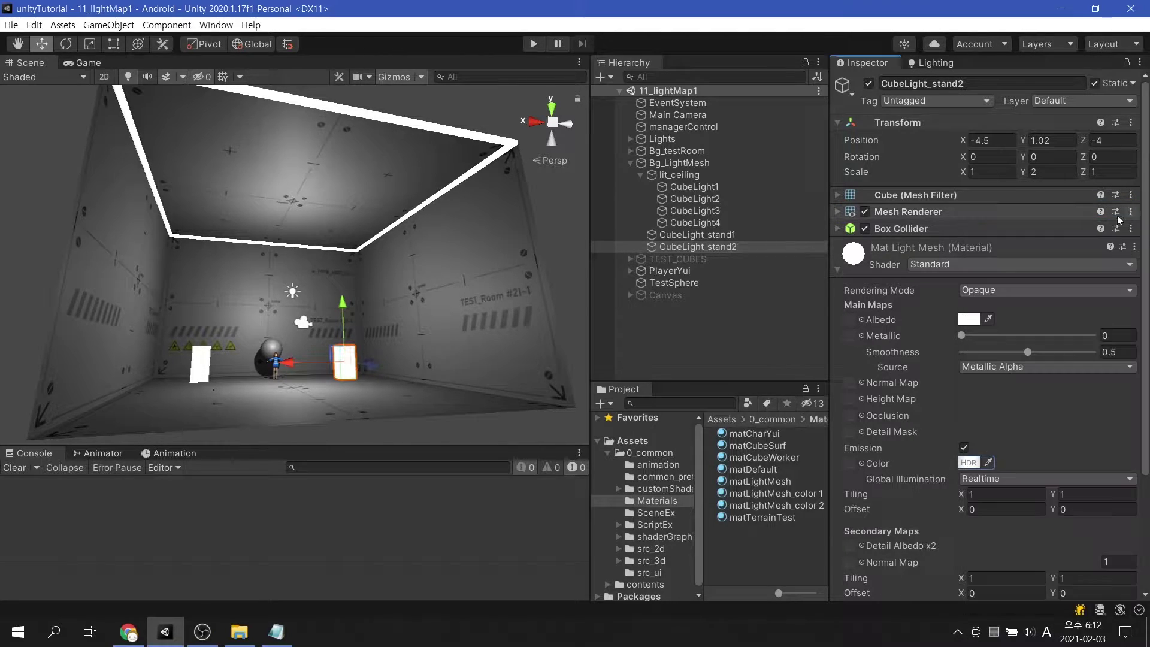
{"action": "left_click", "coordinate": [668, 327]}
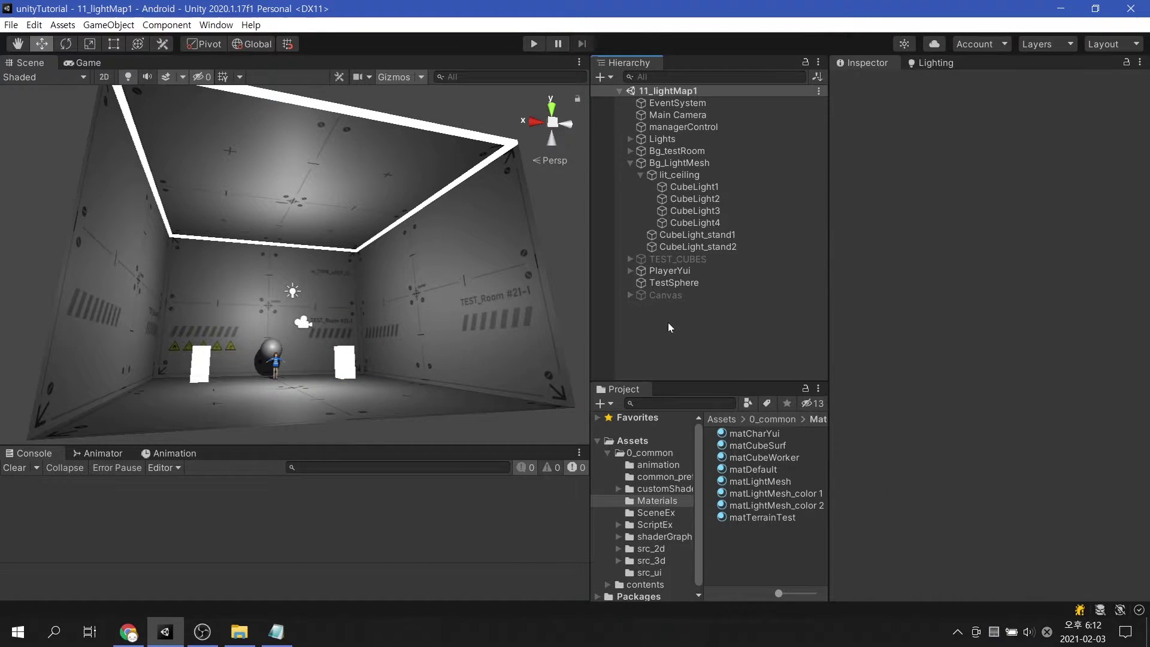
Deactivate Point LightEnv1 to darken the room and show the Lighting settings.
{"action": "left_click", "coordinate": [630, 139]}
{"action": "left_click", "coordinate": [689, 165]}
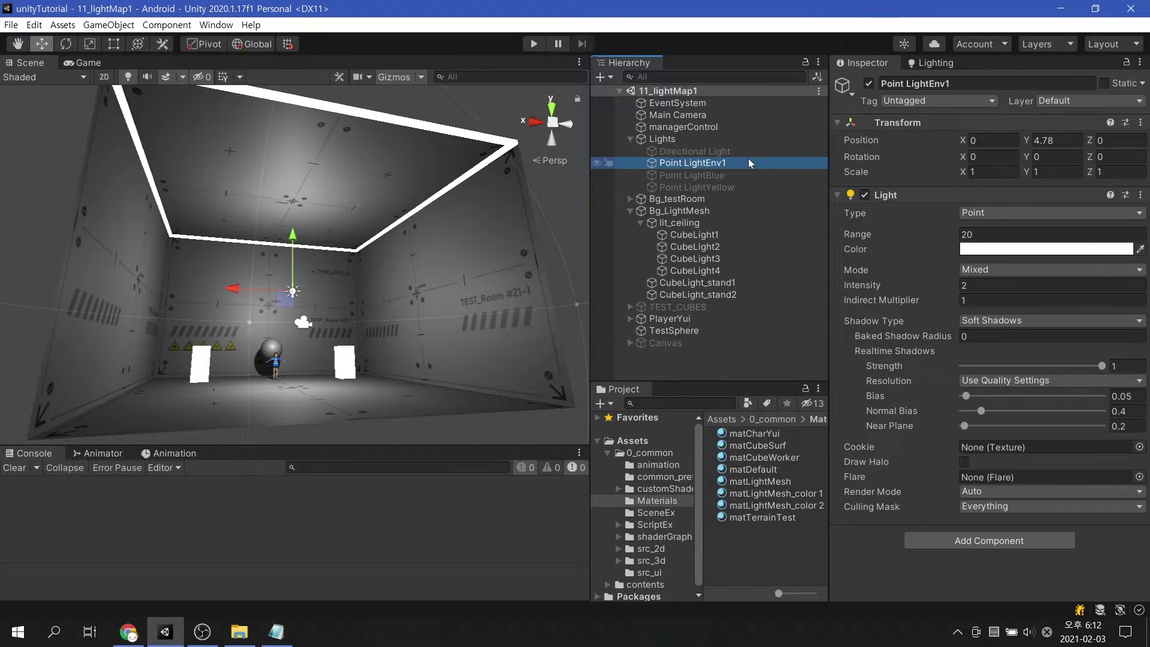
{"action": "left_click", "coordinate": [868, 82]}
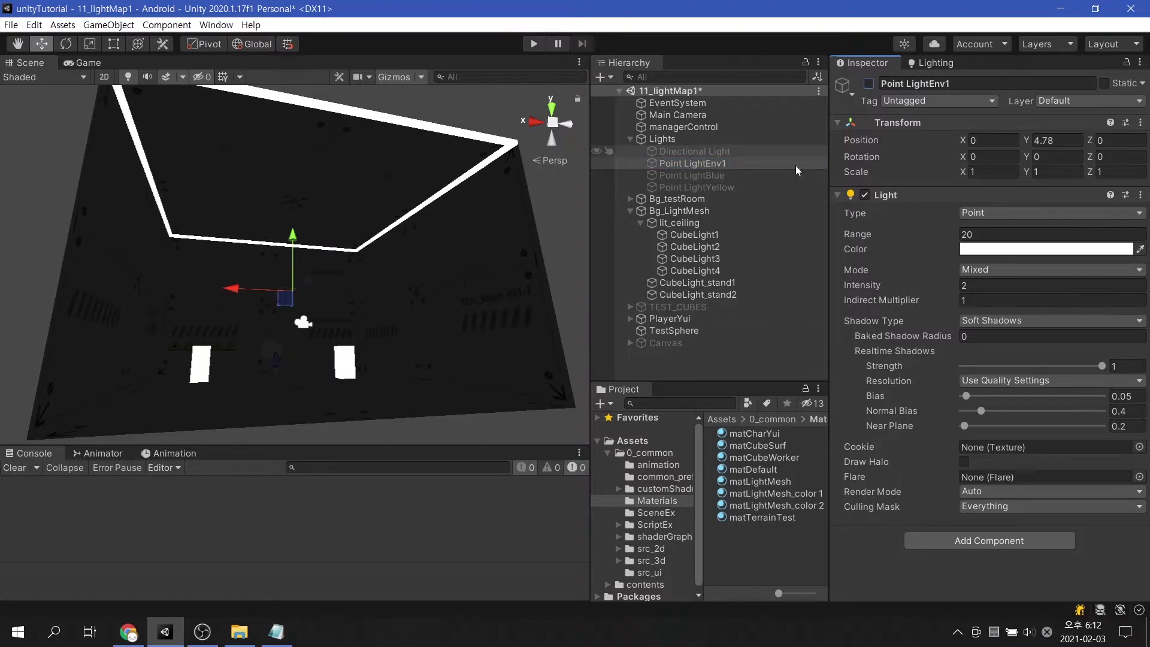
{"action": "left_click", "coordinate": [691, 358]}
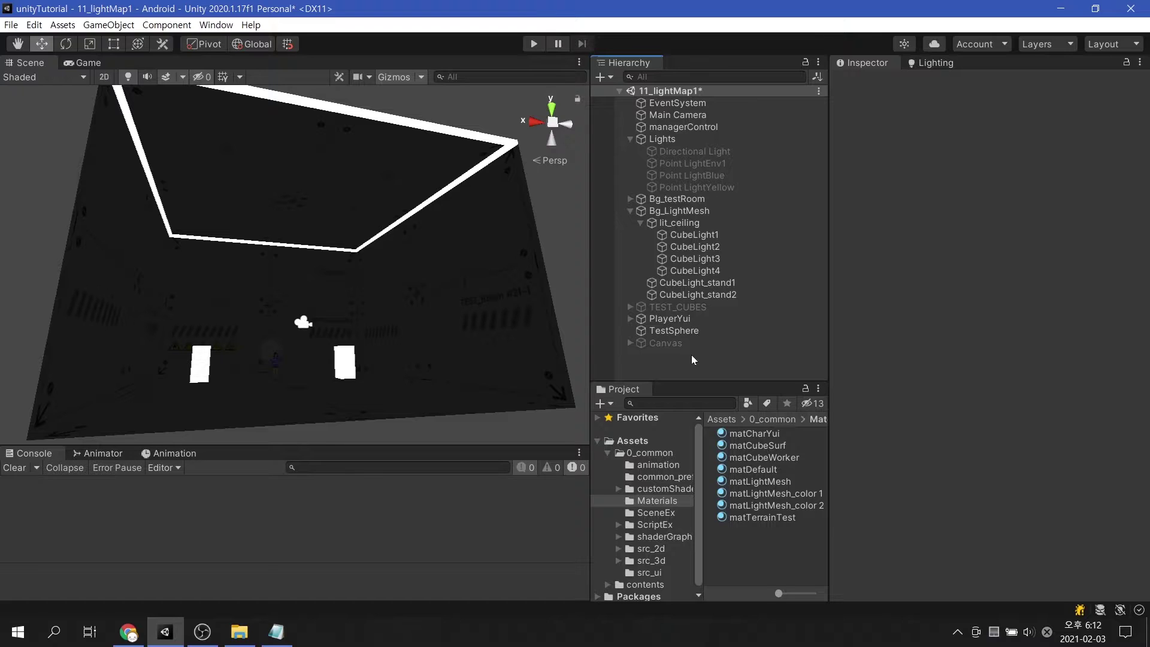
{"action": "left_click", "coordinate": [936, 62]}
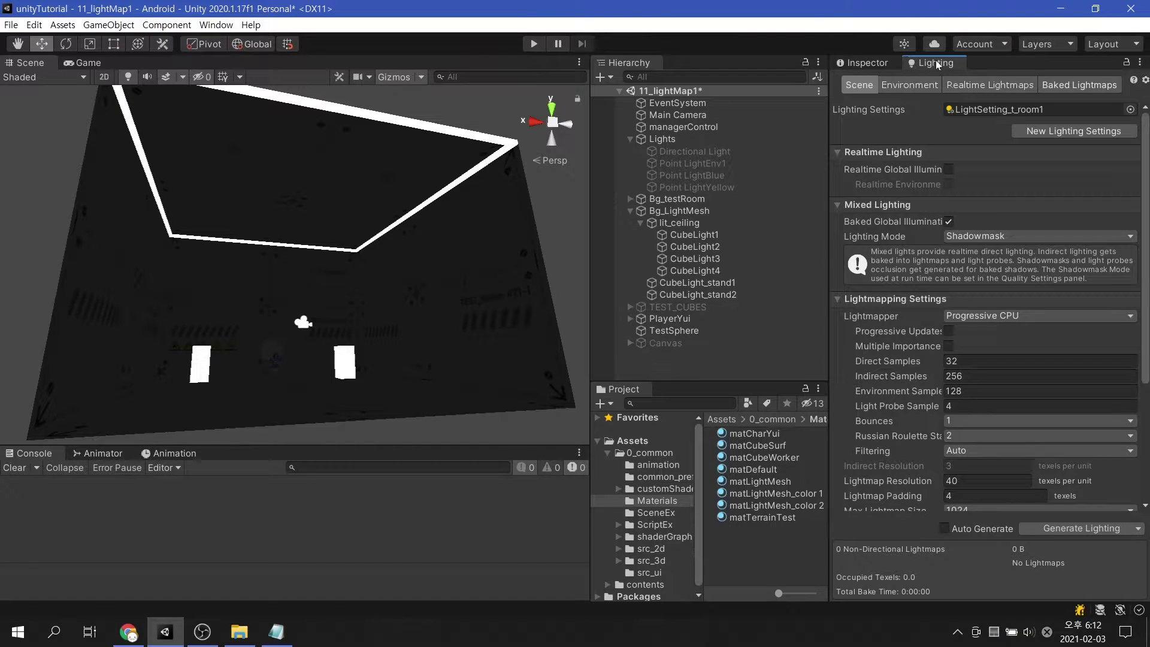
Generate Lighting, then inspect the baked room and collapse Lights and lit_ceiling.
{"action": "left_click", "coordinate": [1056, 531]}
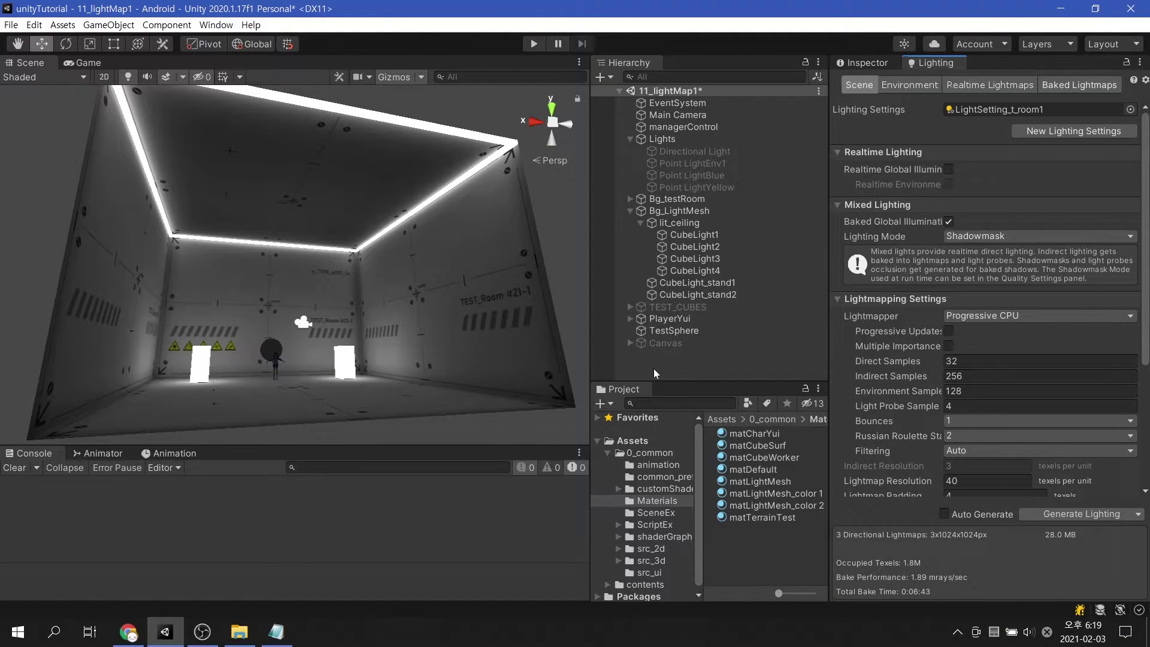
{"action": "mouse_move", "coordinate": [441, 337]}
{"action": "left_mouse_down", "text": "alt"}
{"action": "mouse_move", "coordinate": [270, 343]}
{"action": "mouse_move", "coordinate": [549, 368]}
{"action": "mouse_move", "coordinate": [571, 342]}
{"action": "left_mouse_up", "text": "alt"}
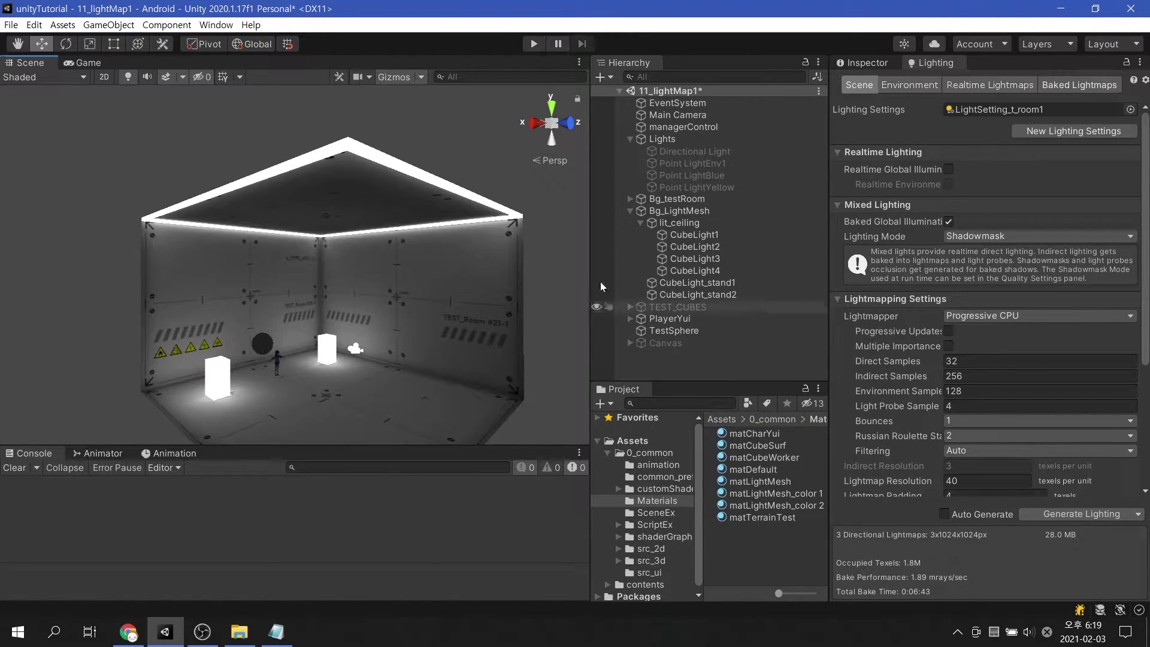
{"action": "left_click", "coordinate": [630, 138]}
{"action": "left_click", "coordinate": [651, 174]}
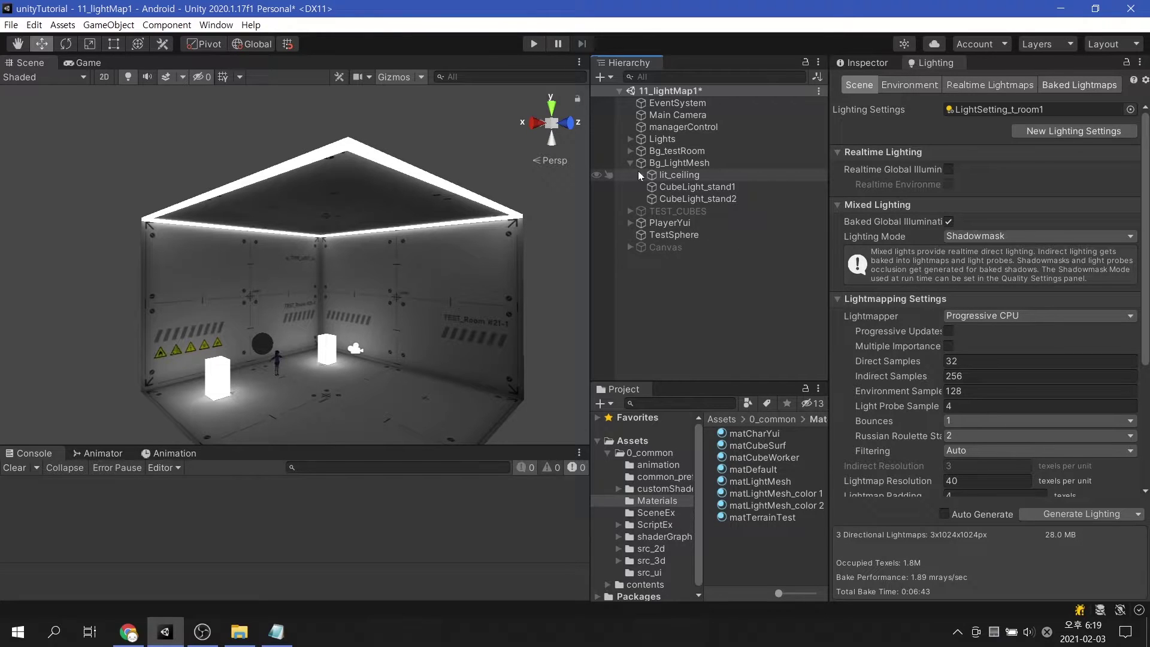
{"action": "double_click", "coordinate": [660, 234]}
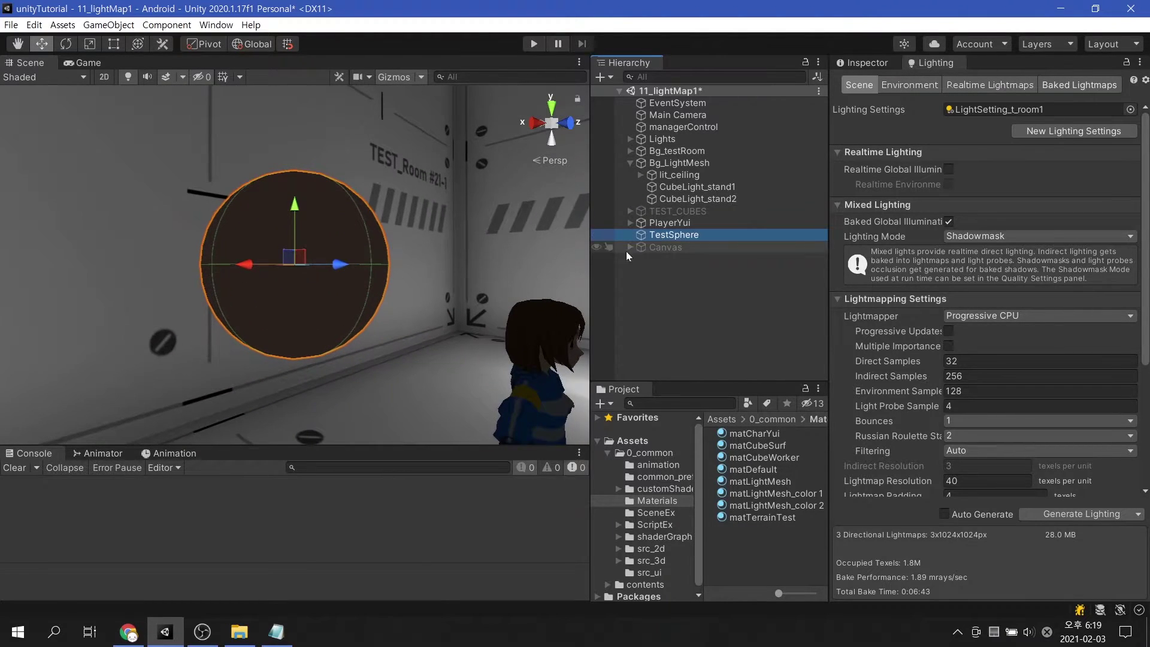
{"action": "double_click", "coordinate": [667, 224]}
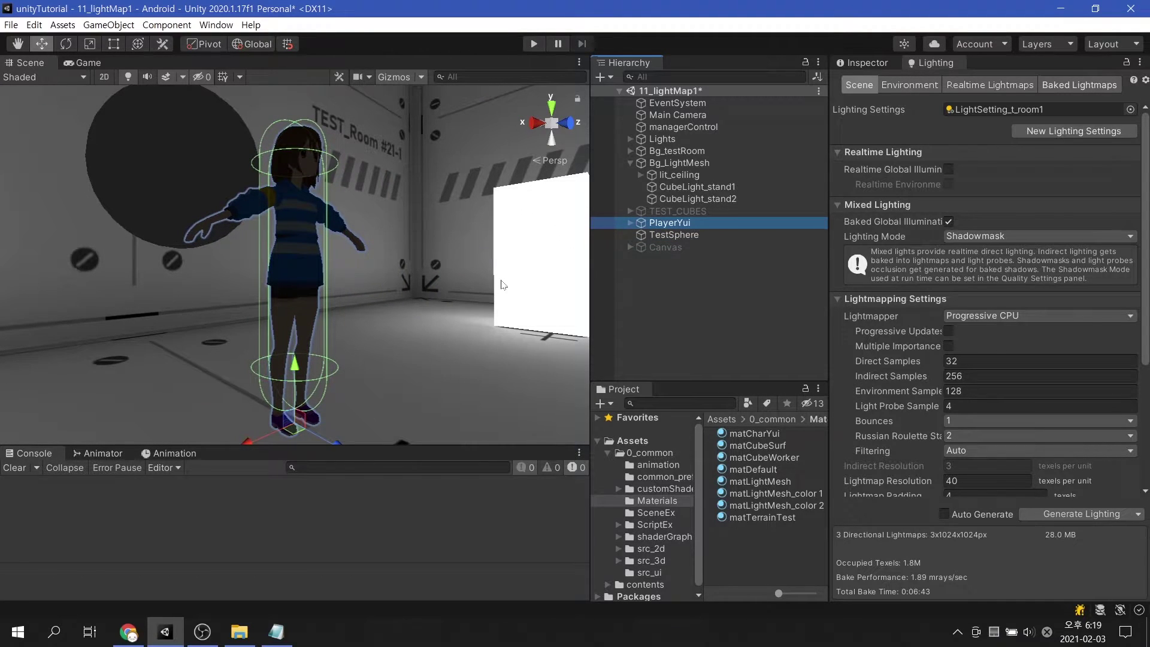
{"action": "scroll", "coordinate": [449, 278], "scroll_direction": "down", "scroll_amount": 2}
{"action": "scroll", "coordinate": [407, 278], "scroll_direction": "down", "scroll_amount": 2}
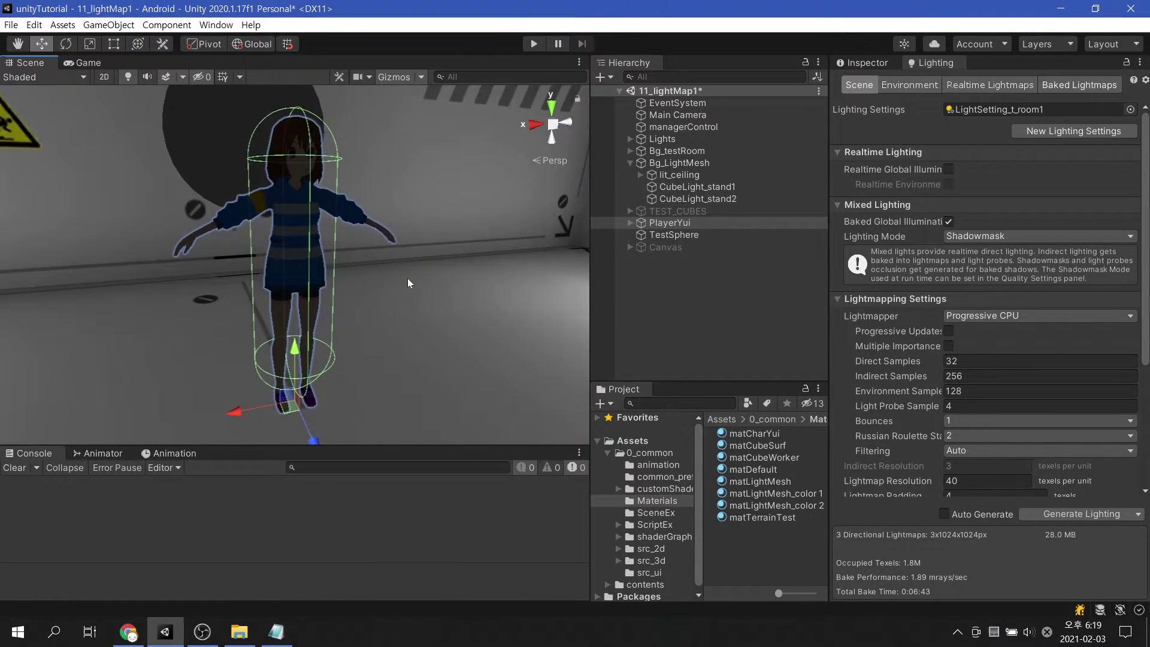
{"action": "scroll", "coordinate": [387, 289], "scroll_direction": "down", "scroll_amount": 3}
{"action": "scroll", "coordinate": [388, 306], "scroll_direction": "down", "scroll_amount": 2}
{"action": "scroll", "coordinate": [389, 328], "scroll_direction": "down", "scroll_amount": 2}
{"action": "scroll", "coordinate": [386, 329], "scroll_direction": "down", "scroll_amount": 2}
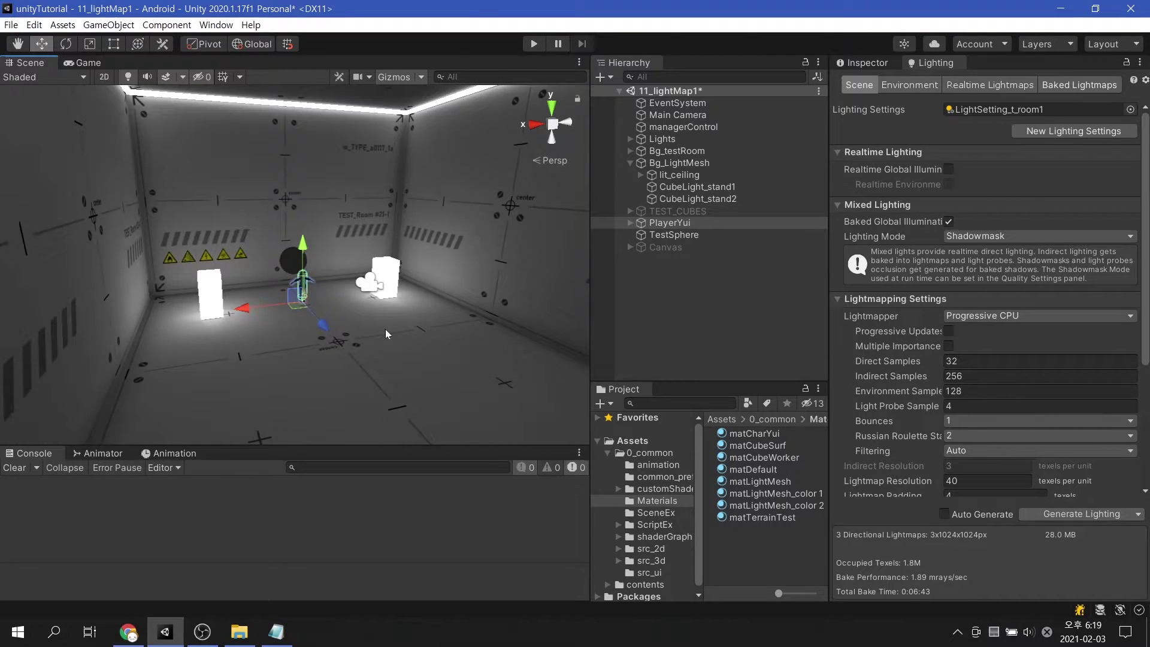
{"action": "left_click_drag", "start_coordinate": [375, 354], "coordinate": [388, 330], "text": "alt"}
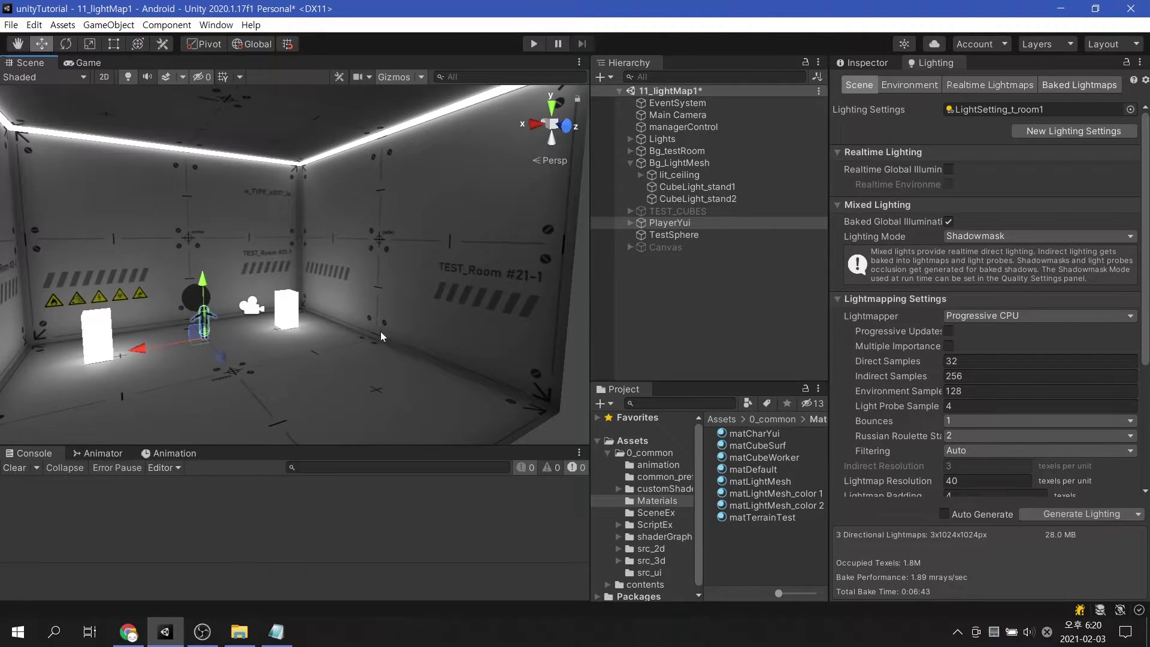
{"action": "middle_click_drag", "start_coordinate": [388, 331], "coordinate": [400, 341]}
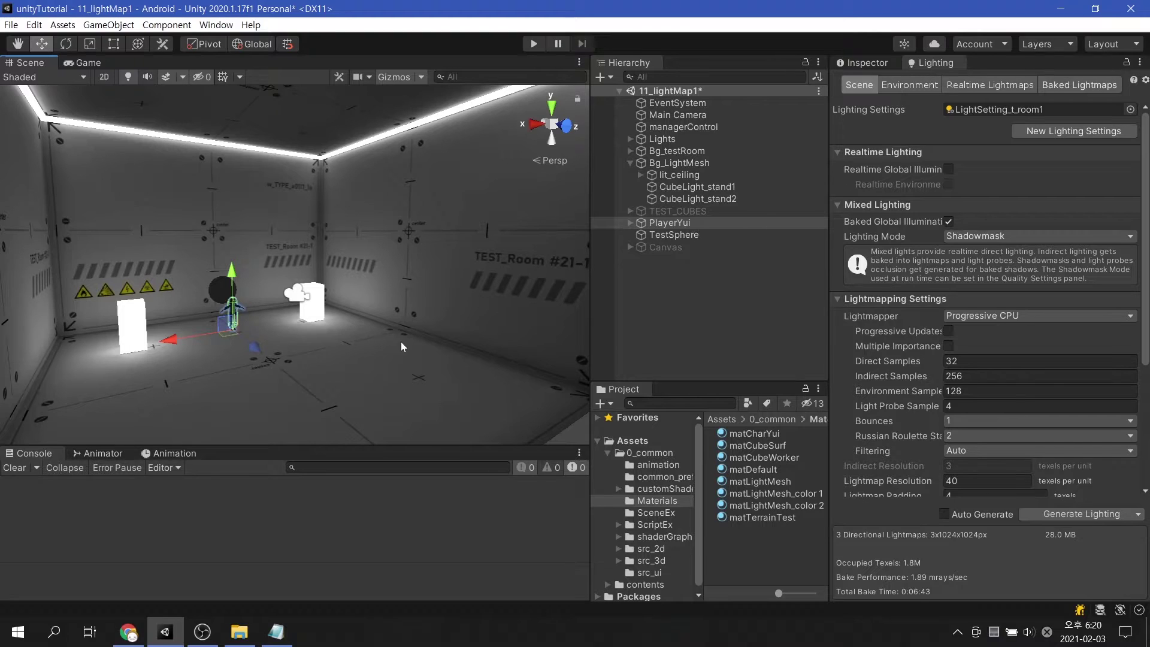
Create a Light Probe Group via Light > Light Probe Group and orbit around it.
{"action": "left_click", "coordinate": [602, 77]}
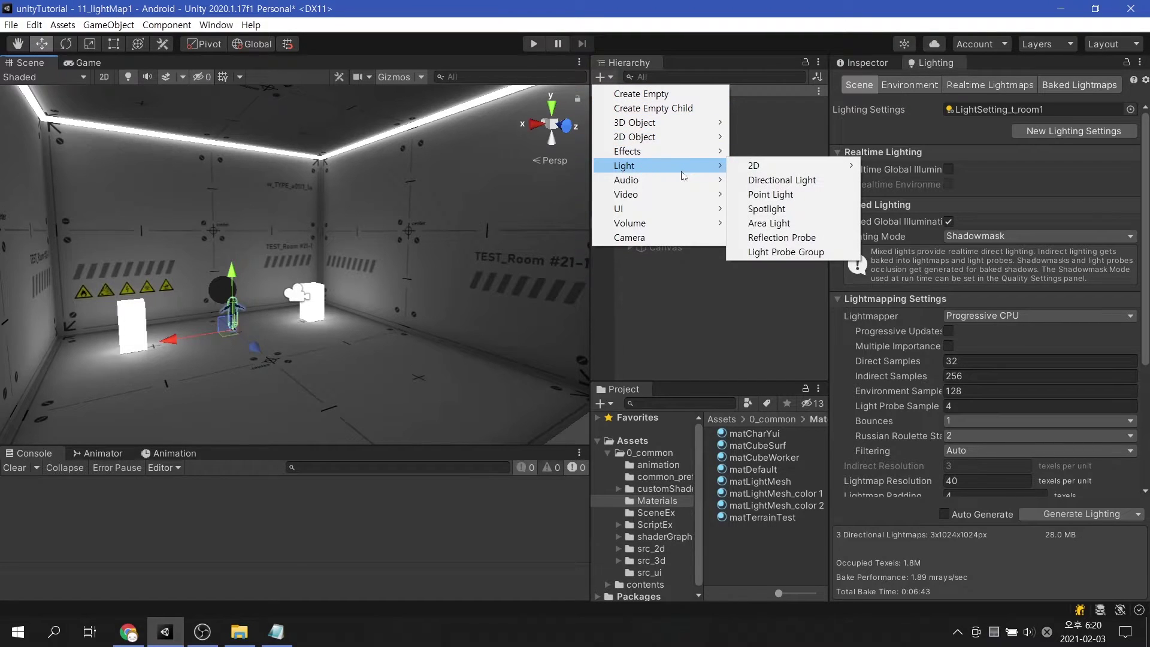
{"action": "mouse_move", "coordinate": [624, 166]}
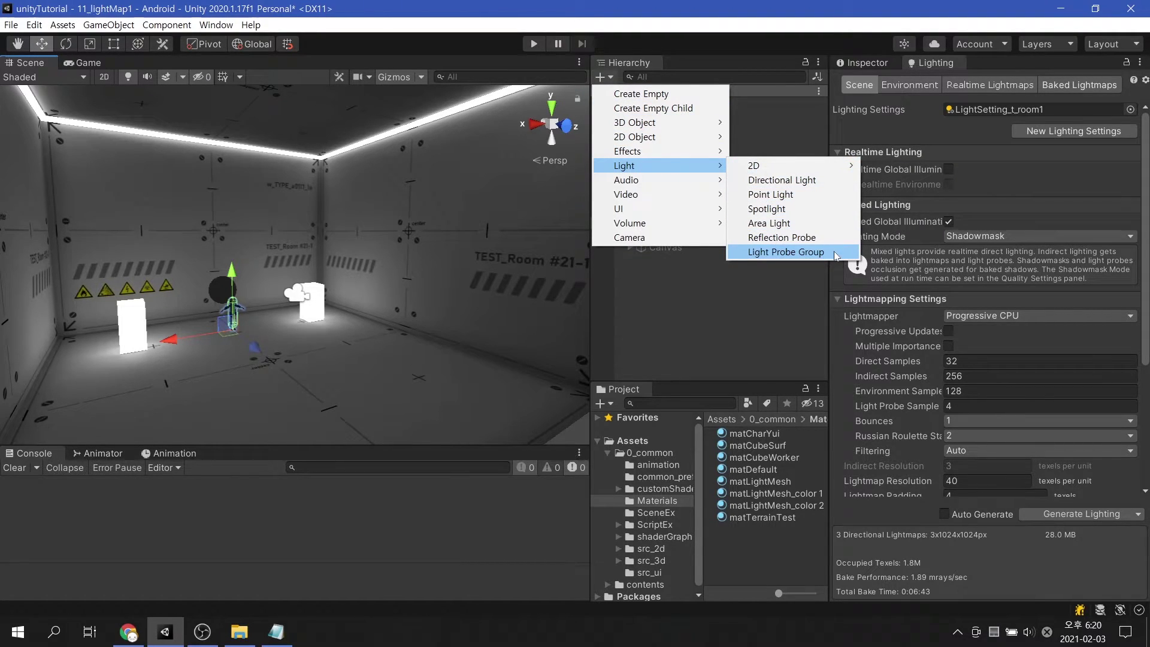
{"action": "left_click", "coordinate": [835, 255]}
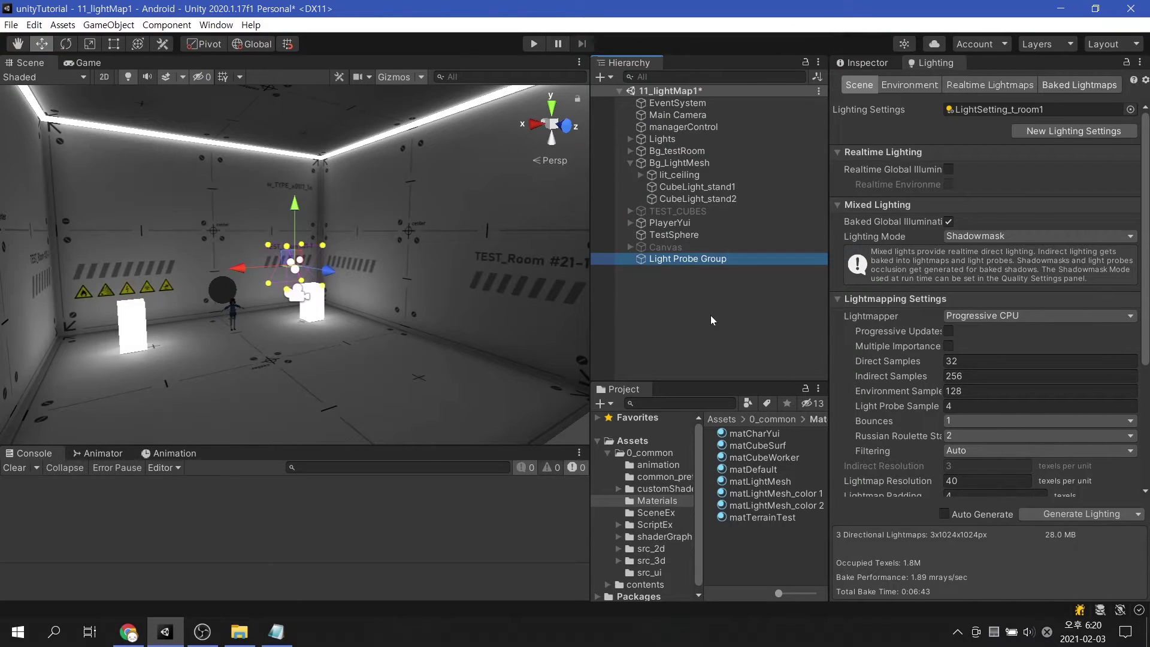
{"action": "mouse_move", "coordinate": [377, 296]}
{"action": "left_mouse_down", "text": "alt"}
{"action": "mouse_move", "coordinate": [488, 307]}
{"action": "mouse_move", "coordinate": [460, 296]}
{"action": "left_mouse_up", "text": "alt"}
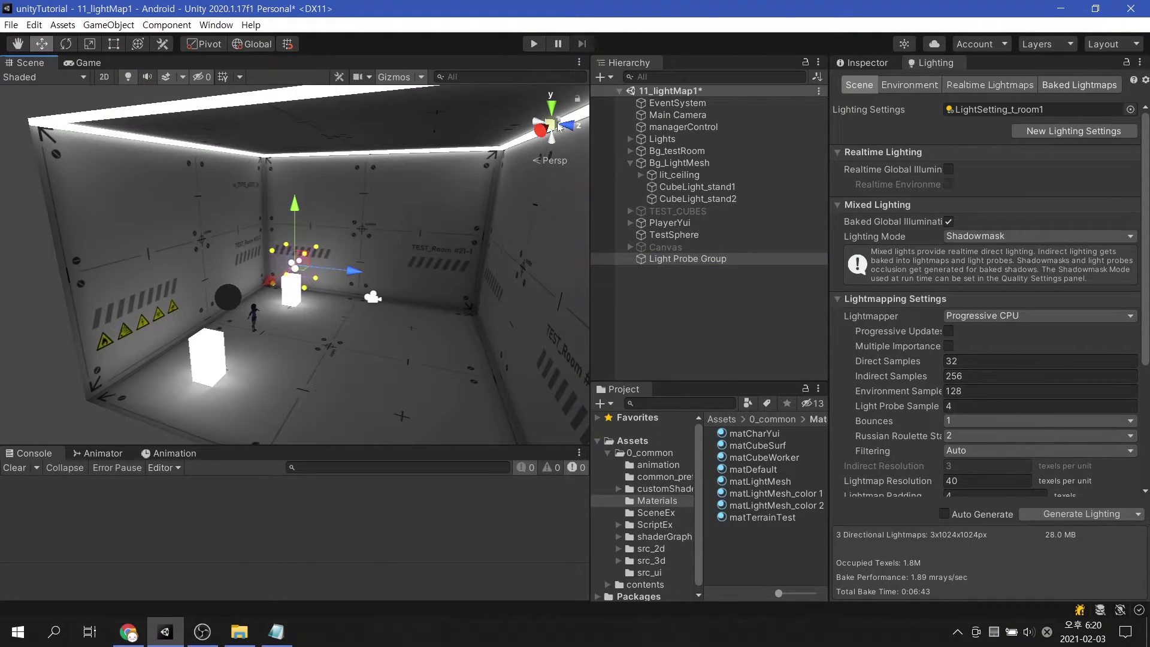
From the Right view, set the Light Probe Group's Position X and Z to 0, then save.
{"action": "left_click", "coordinate": [555, 124]}
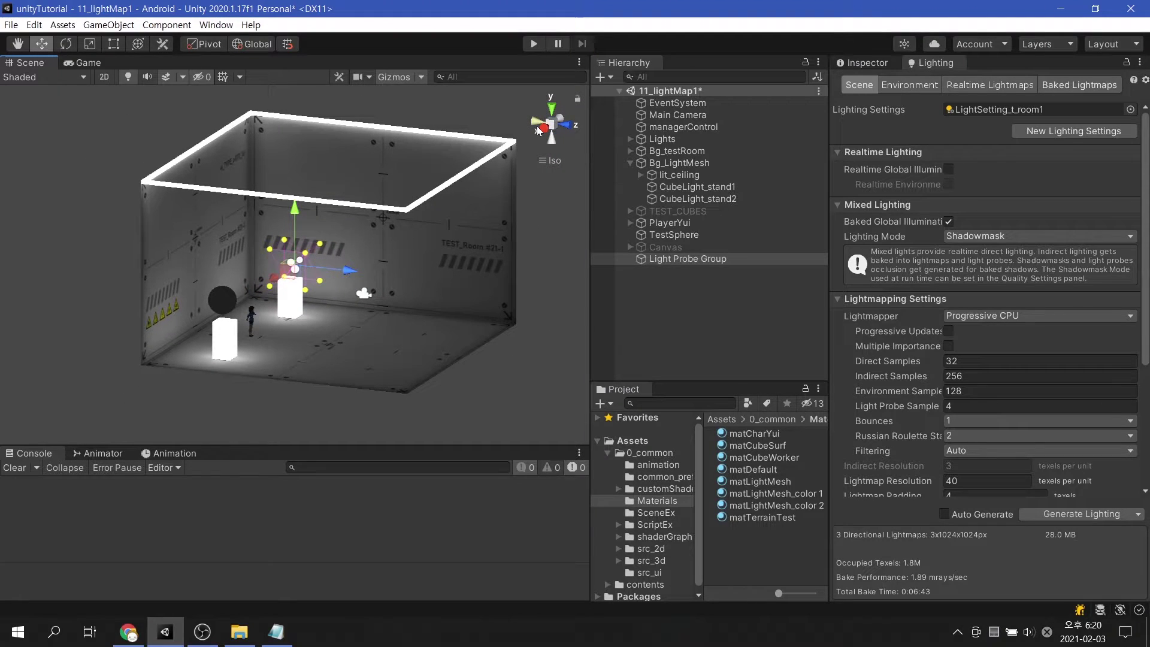
{"action": "left_click", "coordinate": [540, 129]}
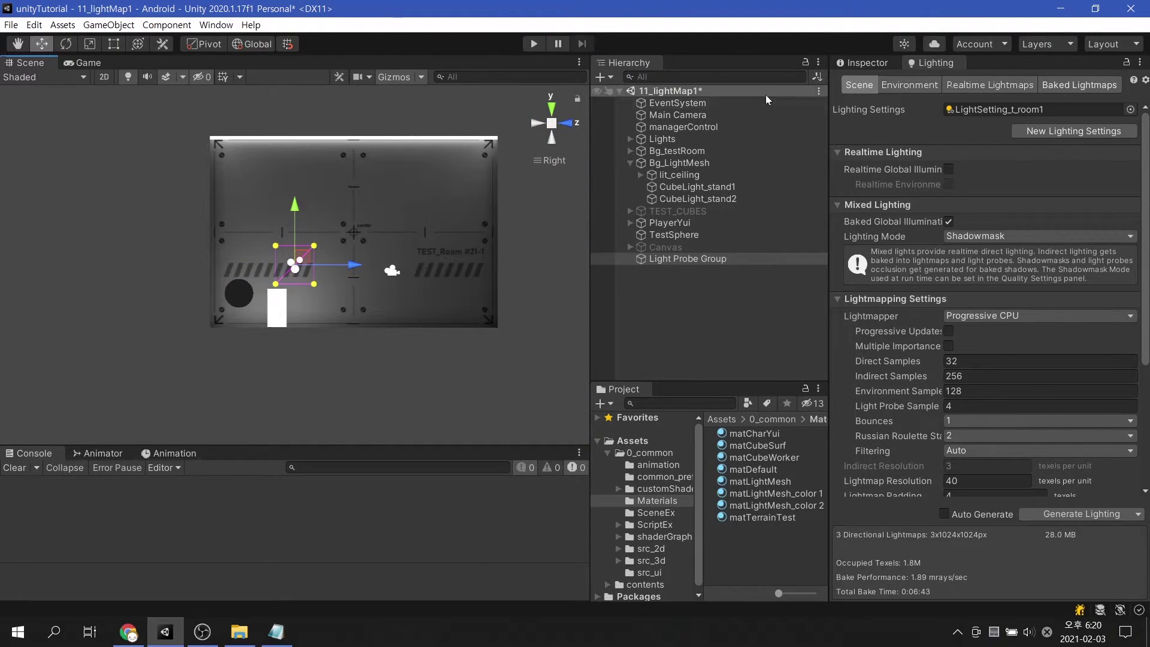
{"action": "left_click", "coordinate": [856, 66]}
{"action": "left_click", "coordinate": [992, 141]}
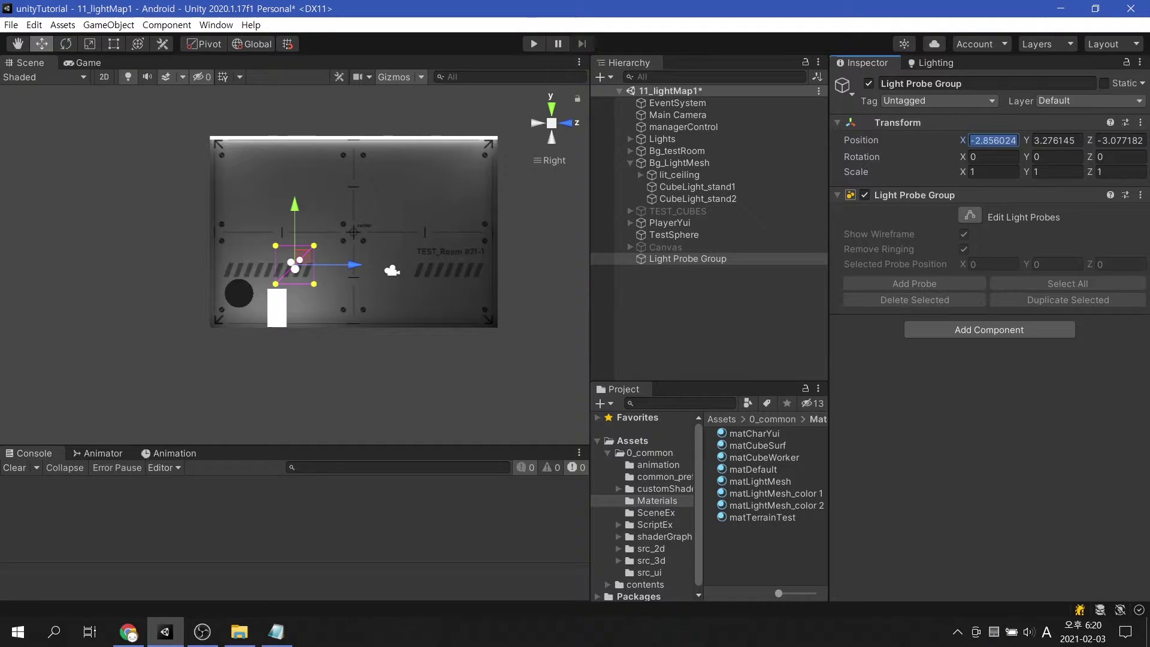
{"action": "type", "text": "0"}
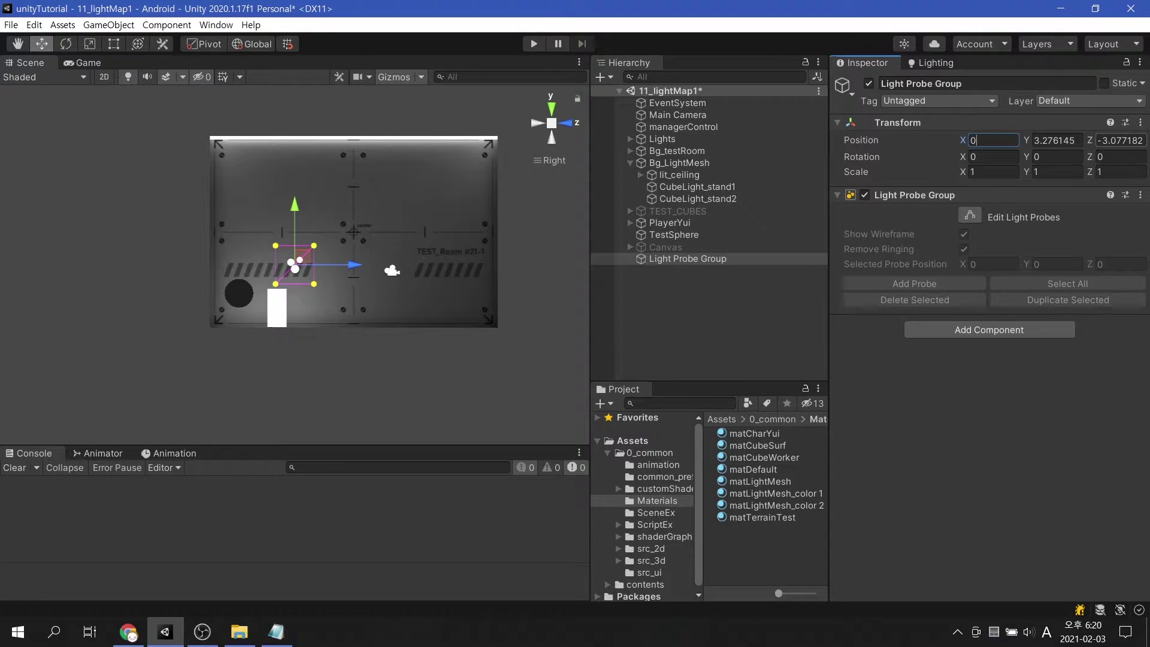
{"action": "left_click", "coordinate": [1120, 142]}
{"action": "type", "text": "0"}
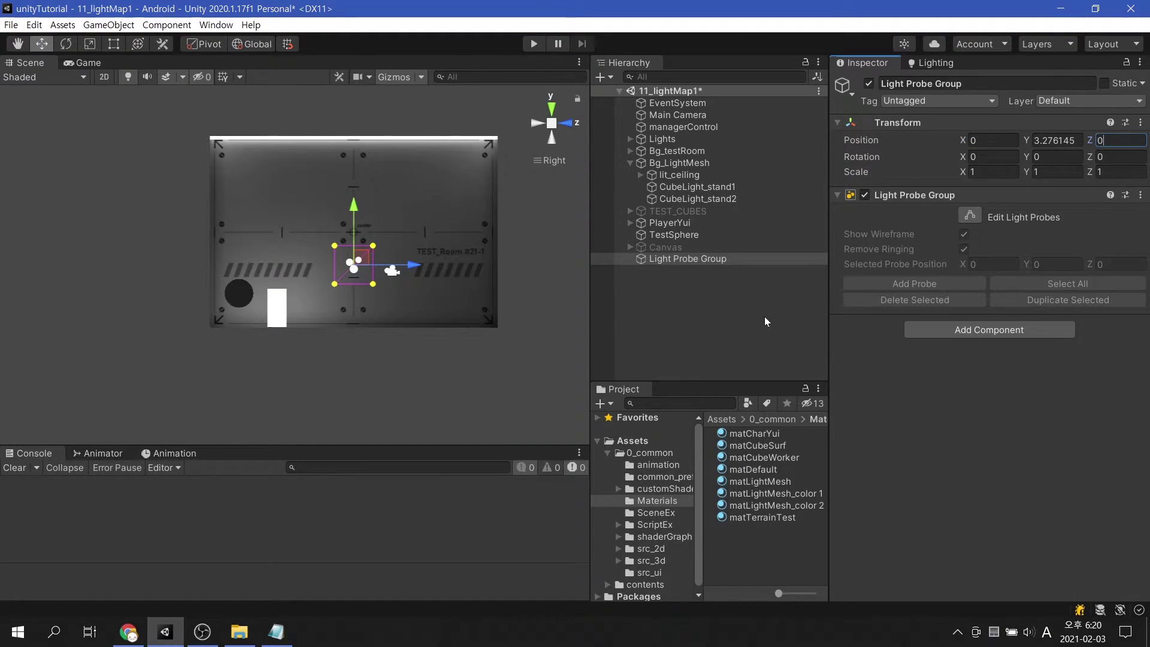
{"action": "key", "text": "ctrl+s"}
In Edit Light Probes mode, push the left and right probe pairs out toward the side walls.
{"action": "left_click", "coordinate": [968, 215]}
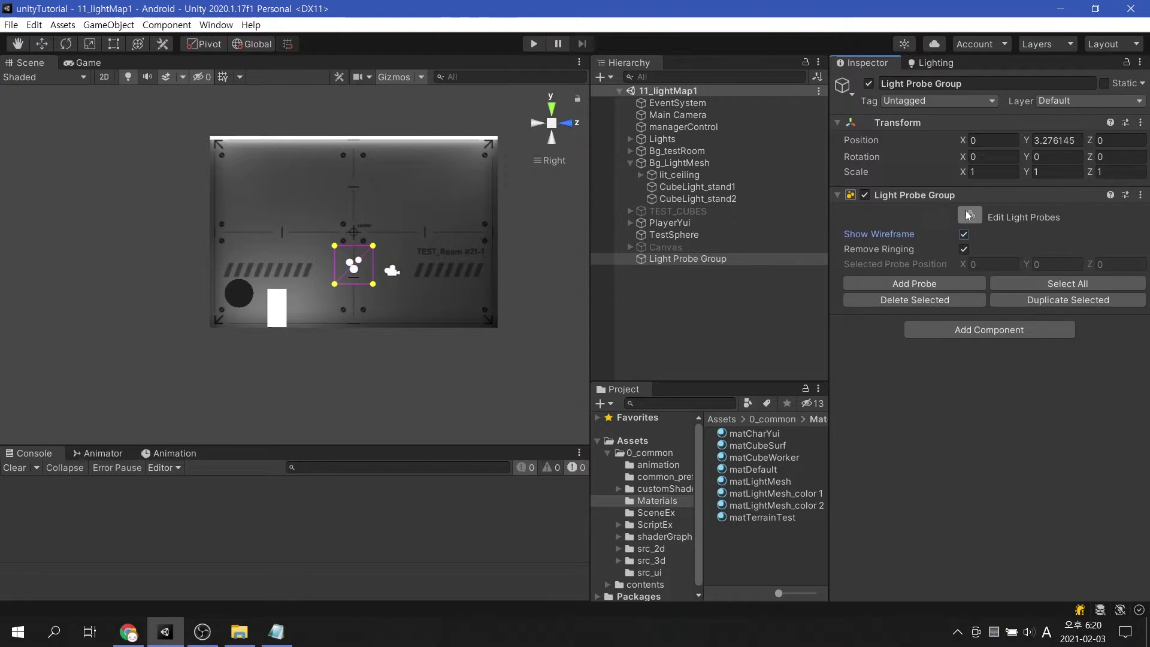
{"action": "left_click_drag", "start_coordinate": [327, 215], "coordinate": [341, 291]}
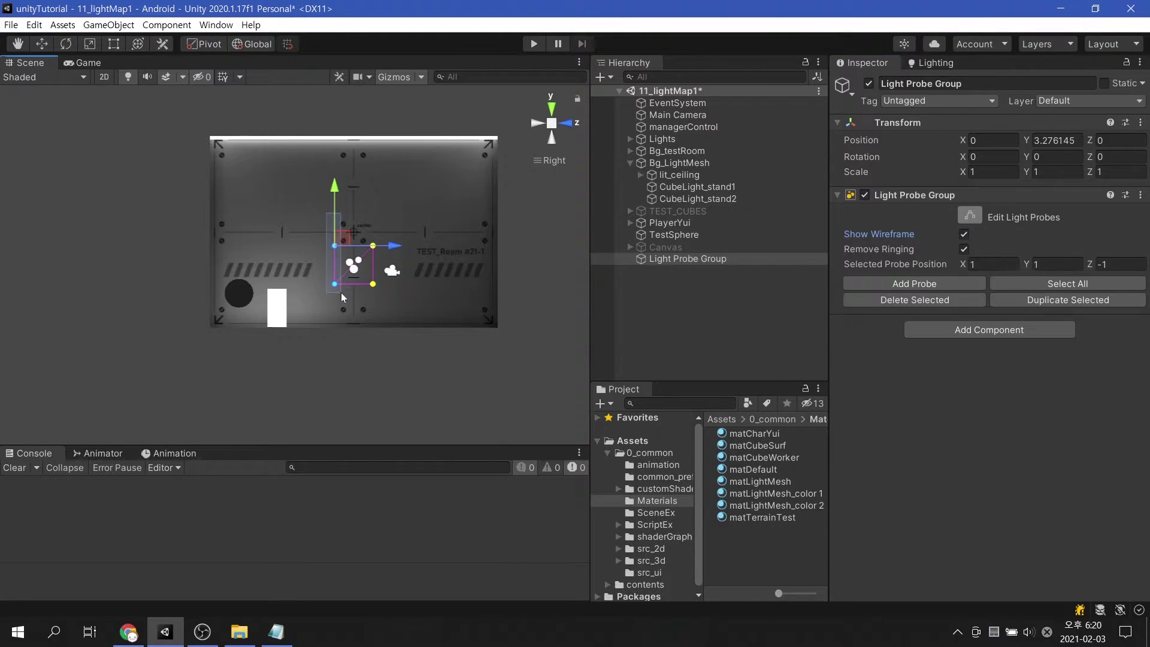
{"action": "left_click_drag", "start_coordinate": [396, 241], "coordinate": [279, 251]}
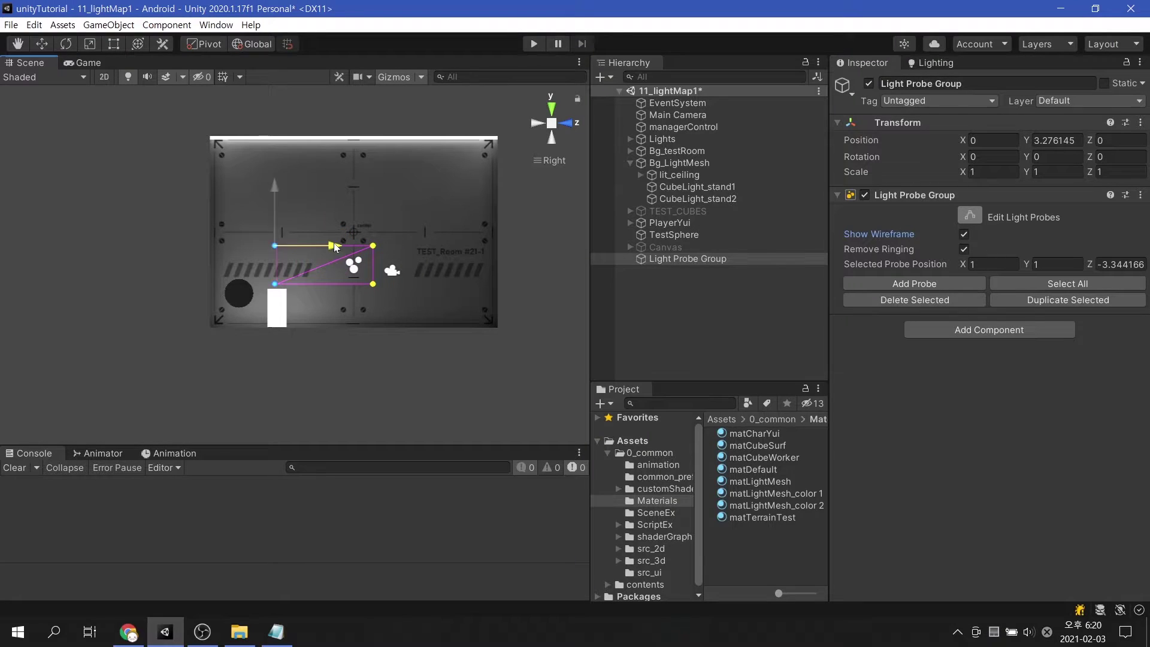
{"action": "left_click_drag", "start_coordinate": [364, 208], "coordinate": [377, 294]}
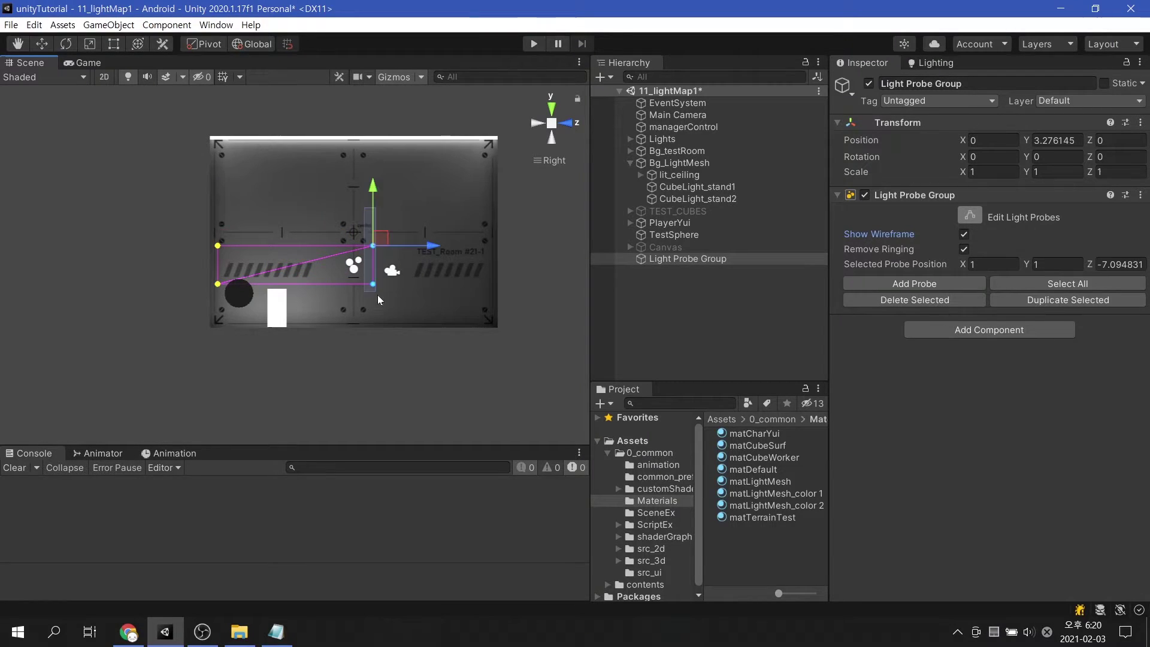
{"action": "left_click_drag", "start_coordinate": [424, 249], "coordinate": [538, 267]}
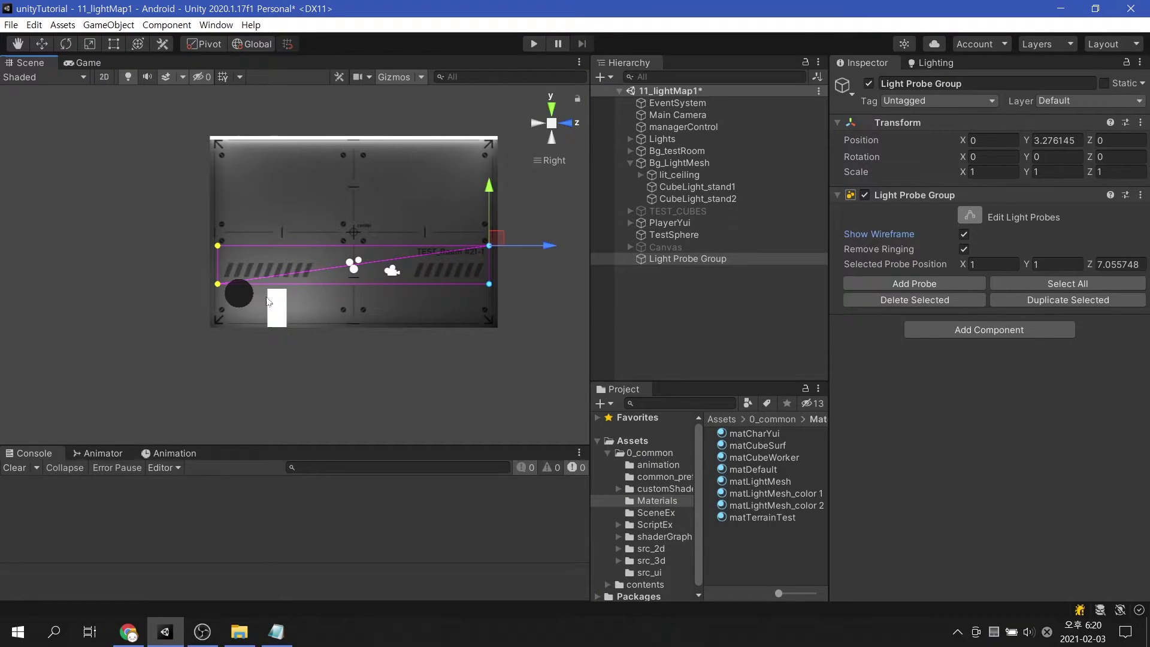
Lower the bottom probe row to the floor and raise the top row to the ceiling.
{"action": "left_click_drag", "start_coordinate": [183, 263], "coordinate": [500, 291]}
{"action": "left_click_drag", "start_coordinate": [492, 229], "coordinate": [491, 264]}
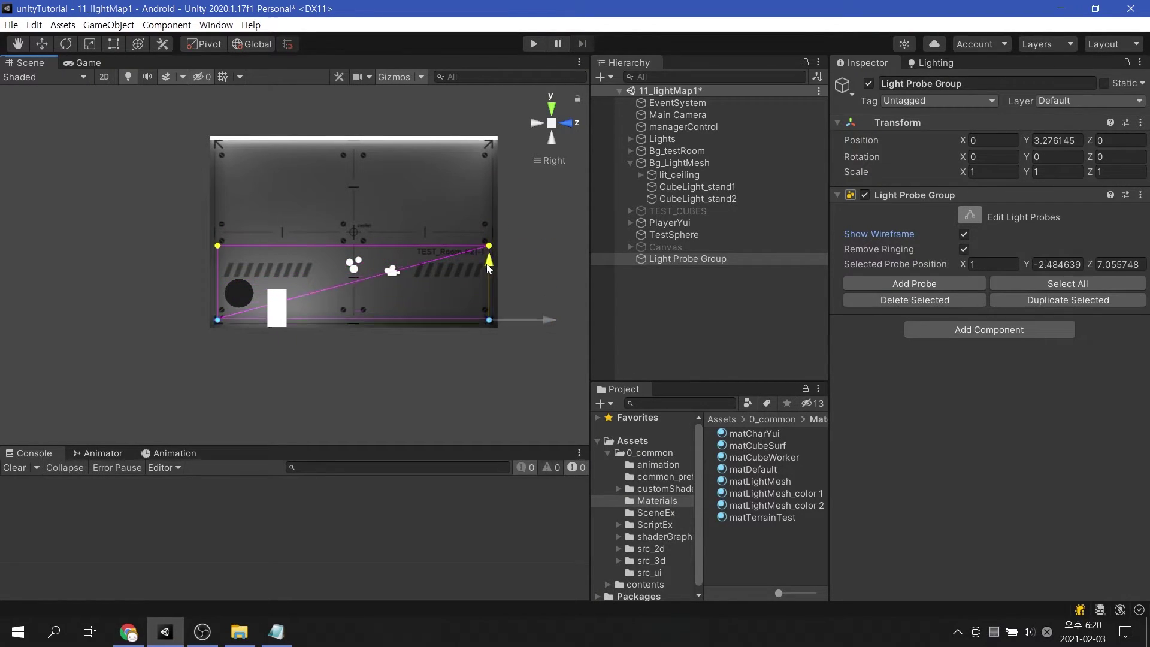
{"action": "left_click_drag", "start_coordinate": [190, 208], "coordinate": [511, 269]}
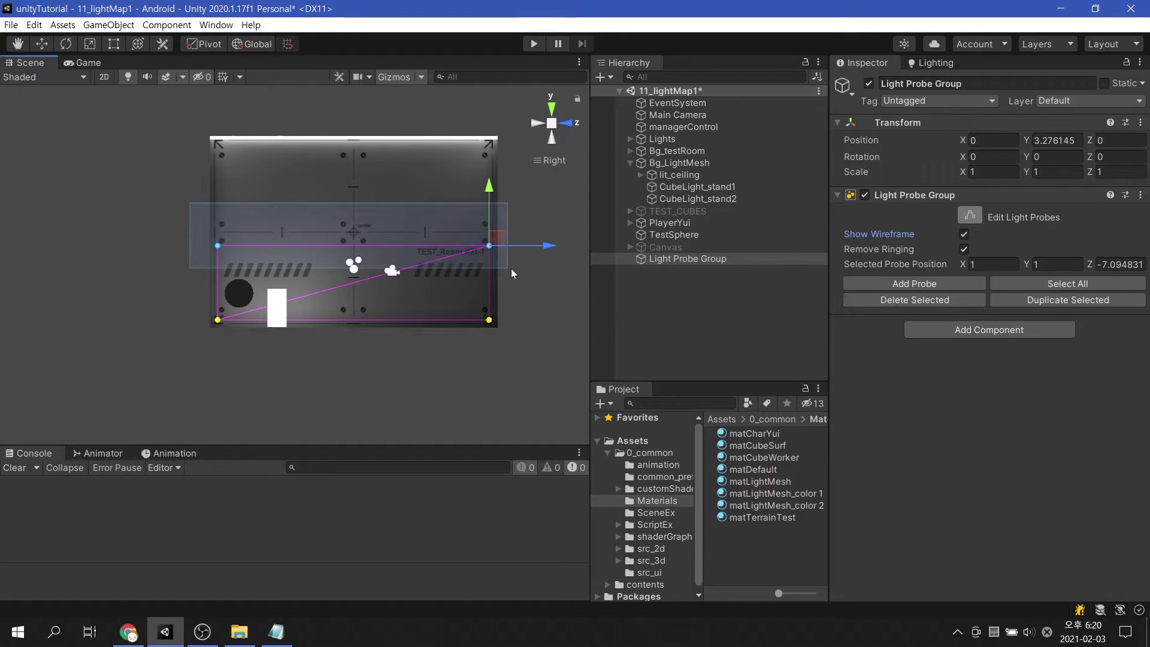
{"action": "left_click_drag", "start_coordinate": [493, 190], "coordinate": [472, 82]}
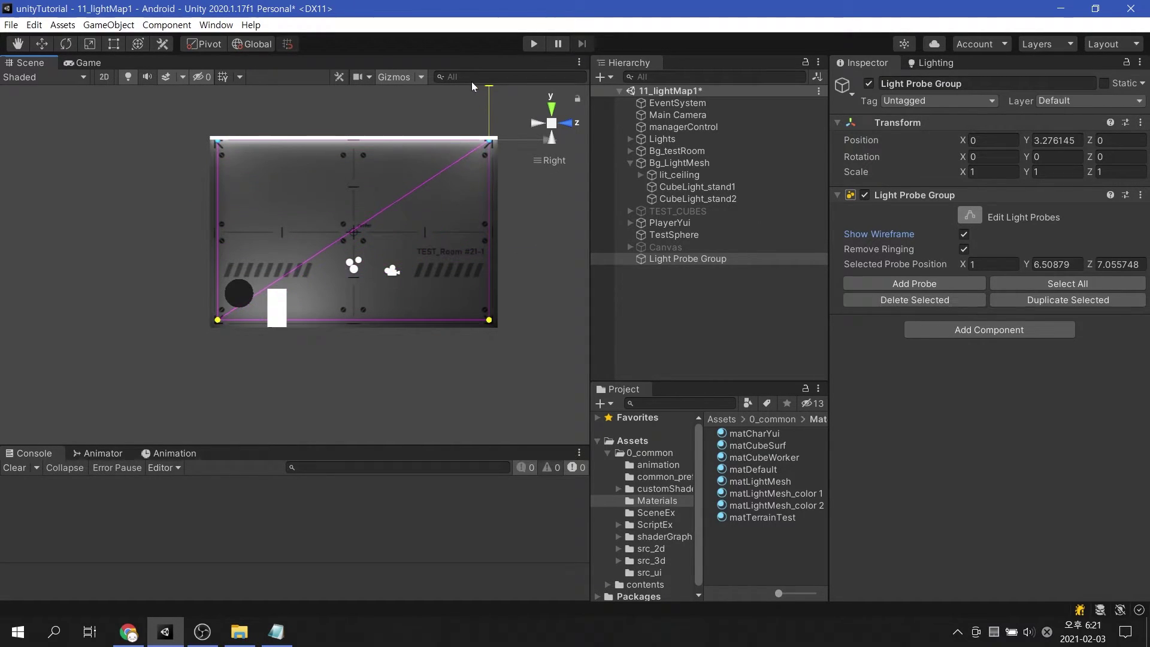
In Front view, move the probe sets onto the left and right walls, then orbit to an angle.
{"action": "left_click", "coordinate": [570, 129]}
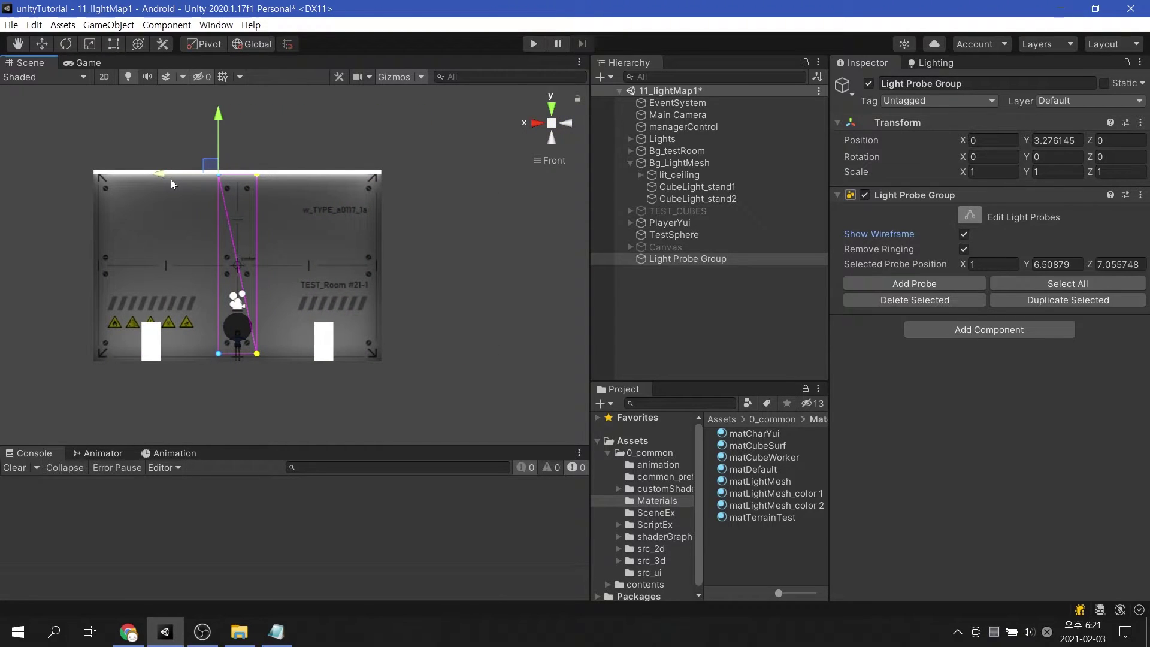
{"action": "left_click_drag", "start_coordinate": [171, 179], "coordinate": [48, 200]}
{"action": "left_click", "coordinate": [195, 141]}
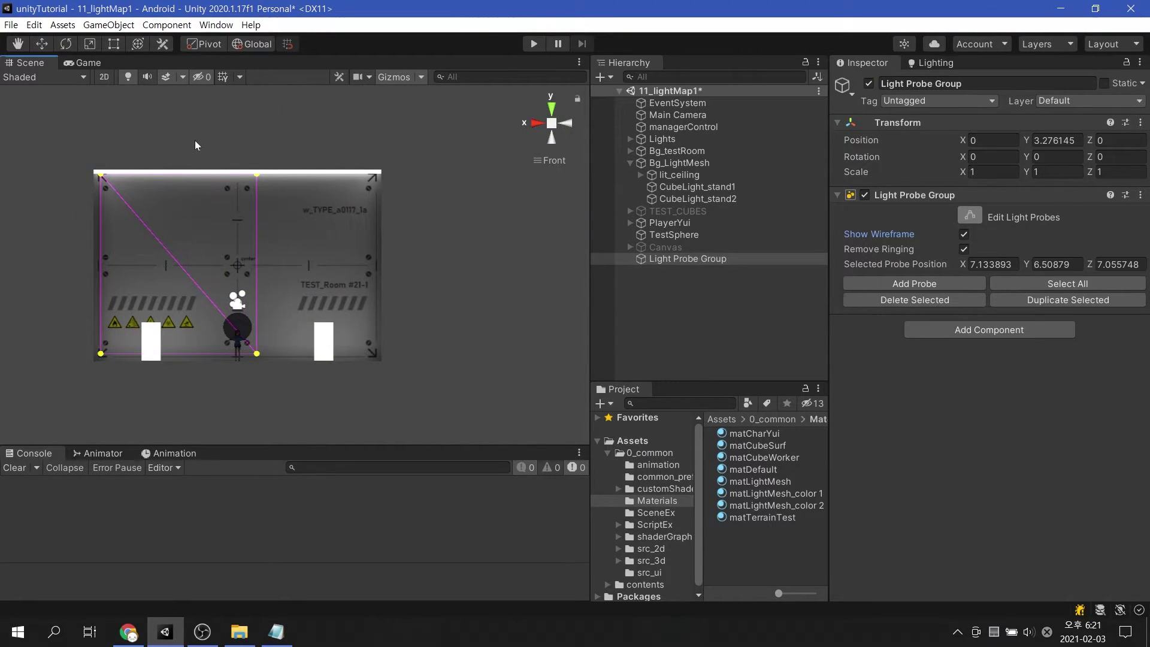
{"action": "left_click_drag", "start_coordinate": [194, 141], "coordinate": [283, 369]}
{"action": "left_click_drag", "start_coordinate": [202, 179], "coordinate": [314, 203]}
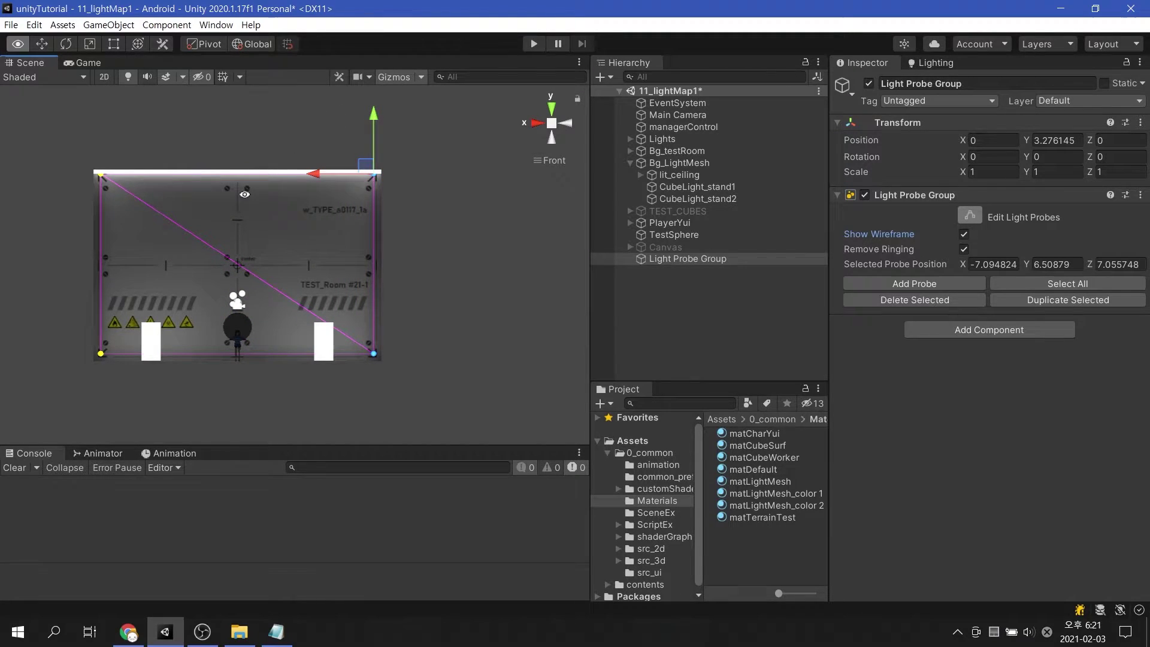
{"action": "mouse_move", "coordinate": [418, 255]}
{"action": "left_mouse_down", "text": "alt"}
{"action": "mouse_move", "coordinate": [501, 336]}
{"action": "mouse_move", "coordinate": [339, 313]}
{"action": "left_mouse_up", "text": "alt"}
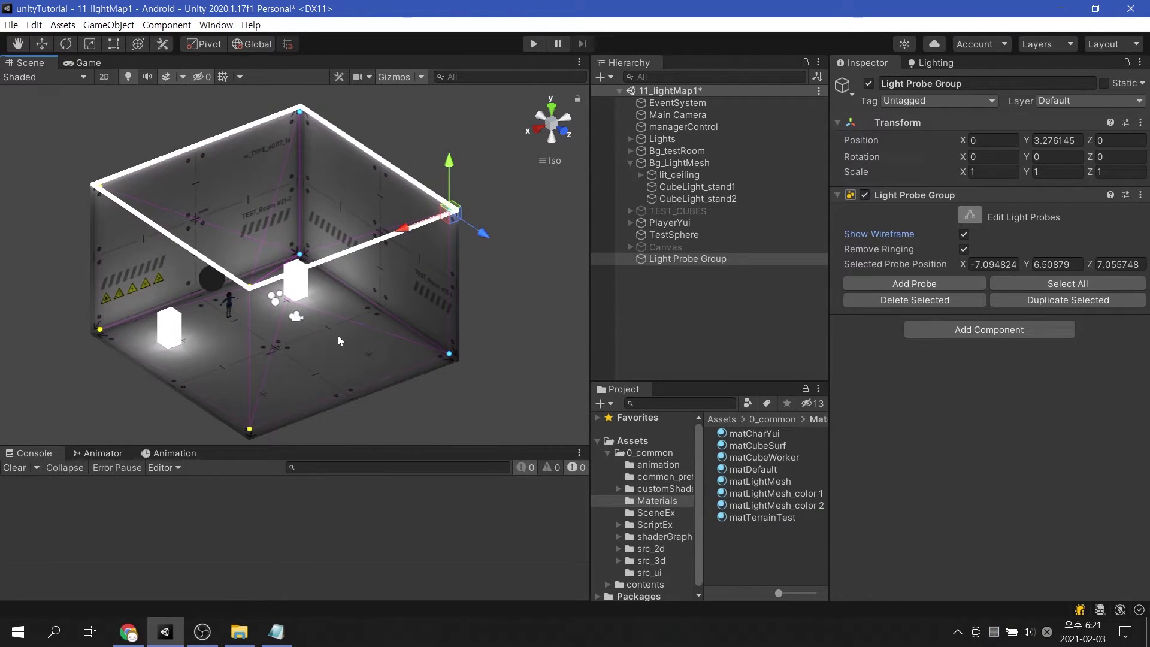
Add a new light probe, slide it toward the back, and switch to Top view.
{"action": "left_click", "coordinate": [338, 334]}
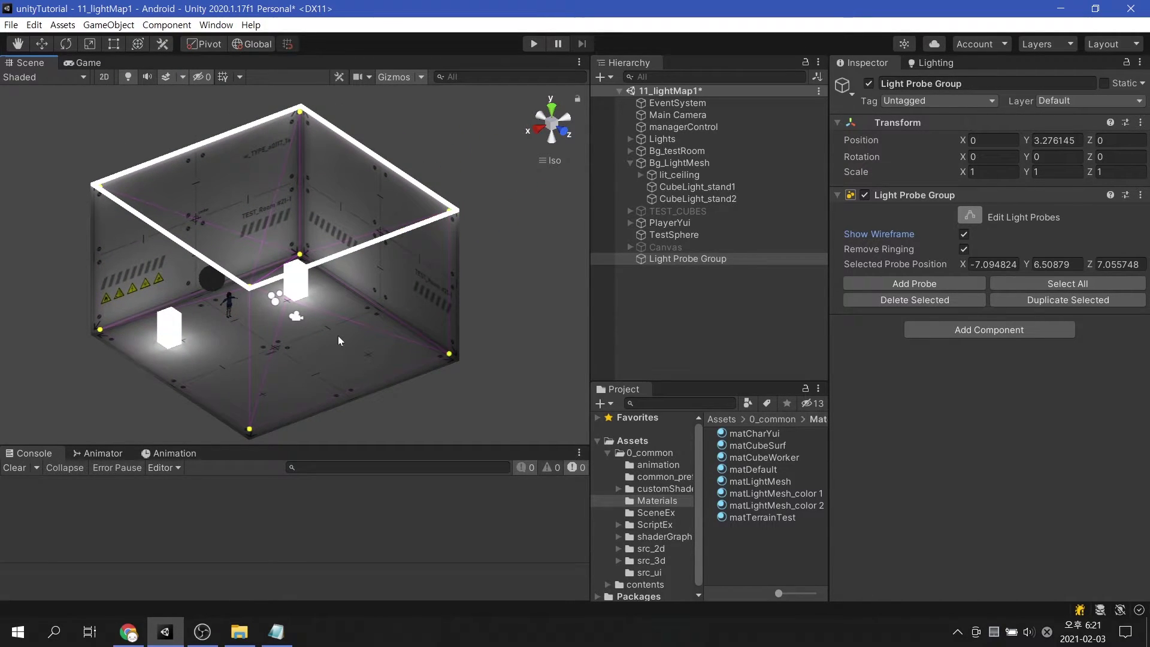
{"action": "left_click", "coordinate": [915, 283]}
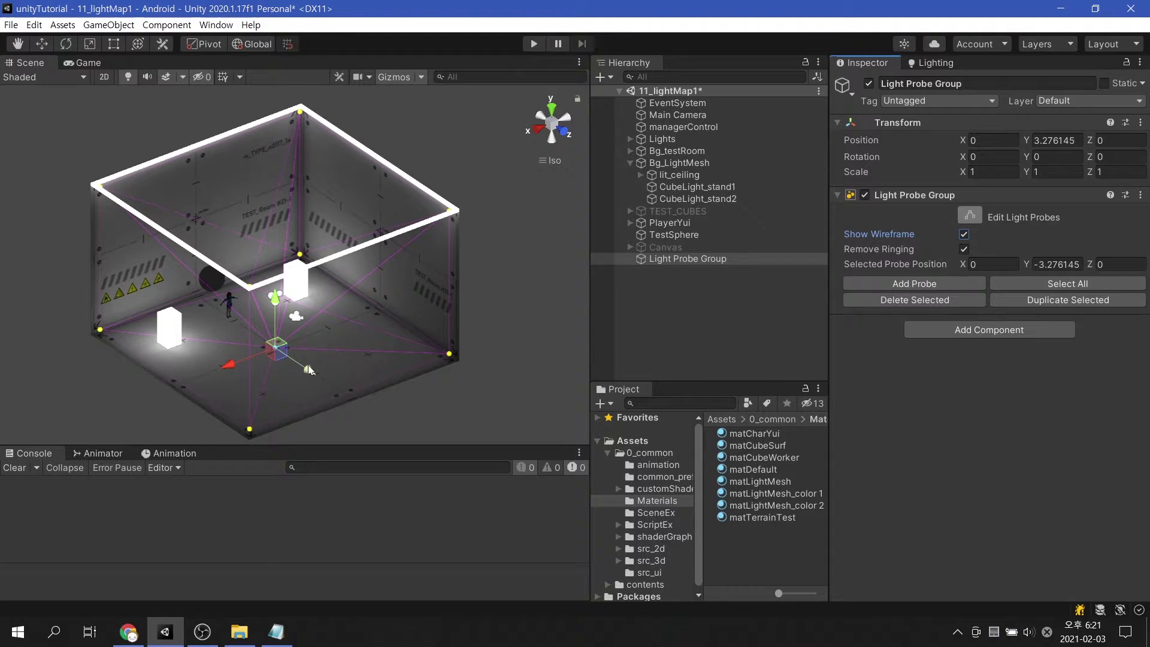
{"action": "left_click_drag", "start_coordinate": [309, 364], "coordinate": [248, 327]}
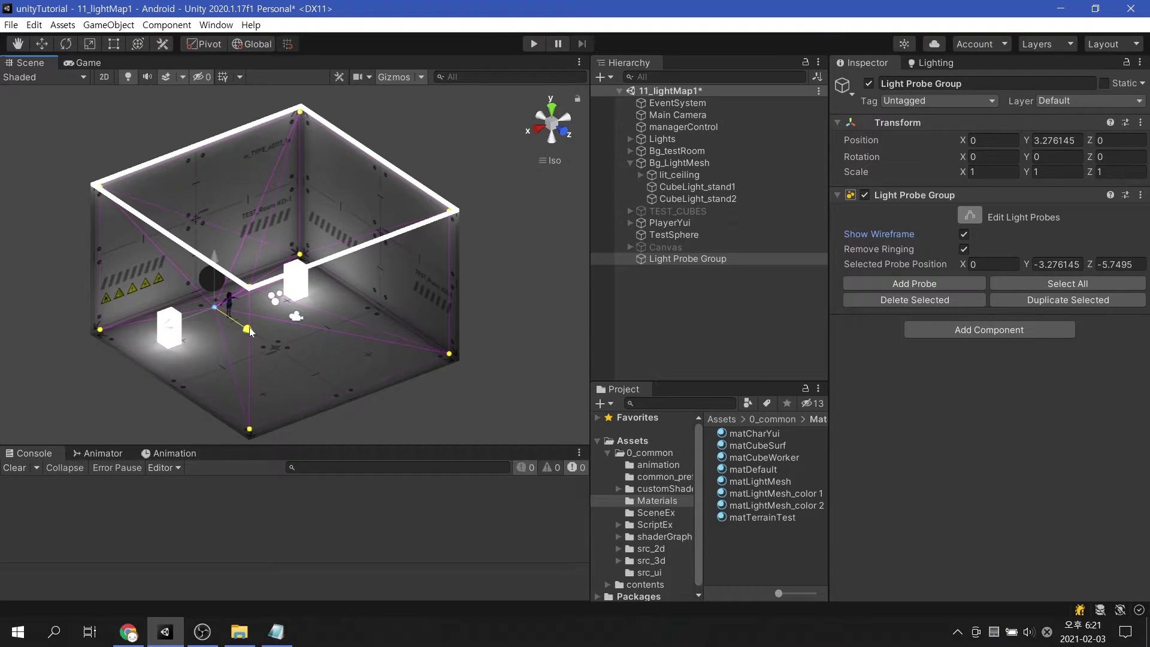
{"action": "left_click_drag", "start_coordinate": [258, 235], "coordinate": [404, 171], "text": "alt"}
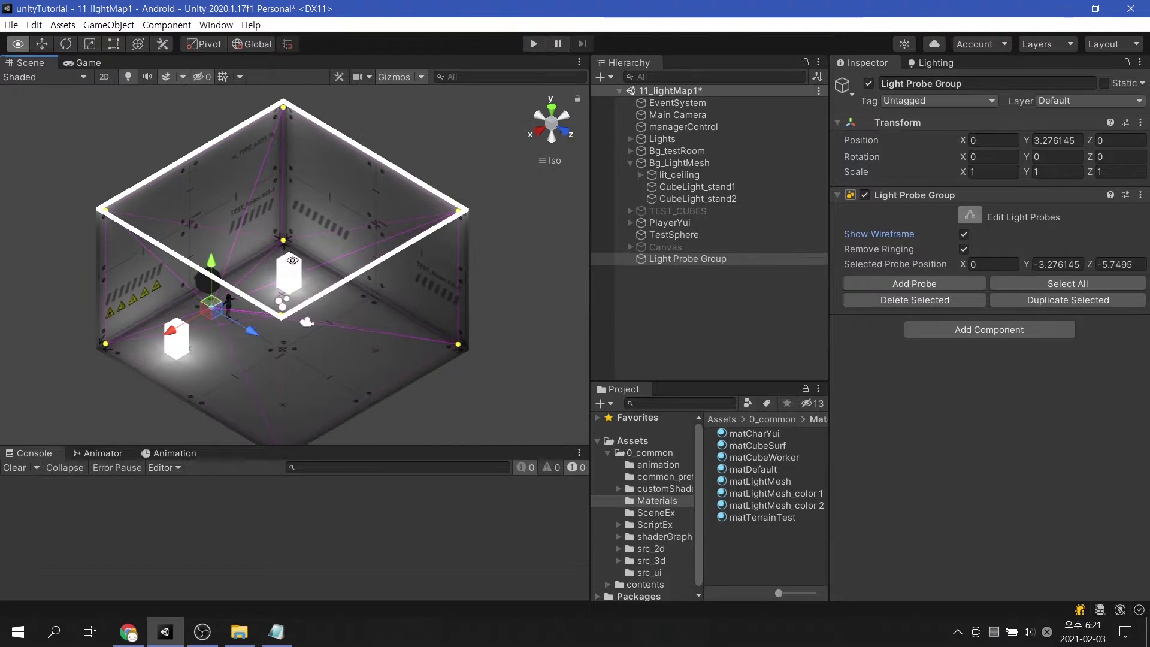
{"action": "left_click", "coordinate": [550, 112]}
{"action": "mouse_move", "coordinate": [332, 261]}
{"action": "middle_mouse_down"}
{"action": "mouse_move", "coordinate": [268, 225]}
{"action": "mouse_move", "coordinate": [252, 317]}
{"action": "middle_mouse_up"}
{"action": "scroll", "coordinate": [298, 239], "scroll_direction": "up", "scroll_amount": 2}
{"action": "scroll", "coordinate": [299, 239], "scroll_direction": "up", "scroll_amount": 2}
Position the new probes in Top view so they surround the right-hand light cube.
{"action": "left_click_drag", "start_coordinate": [238, 354], "coordinate": [318, 360]}
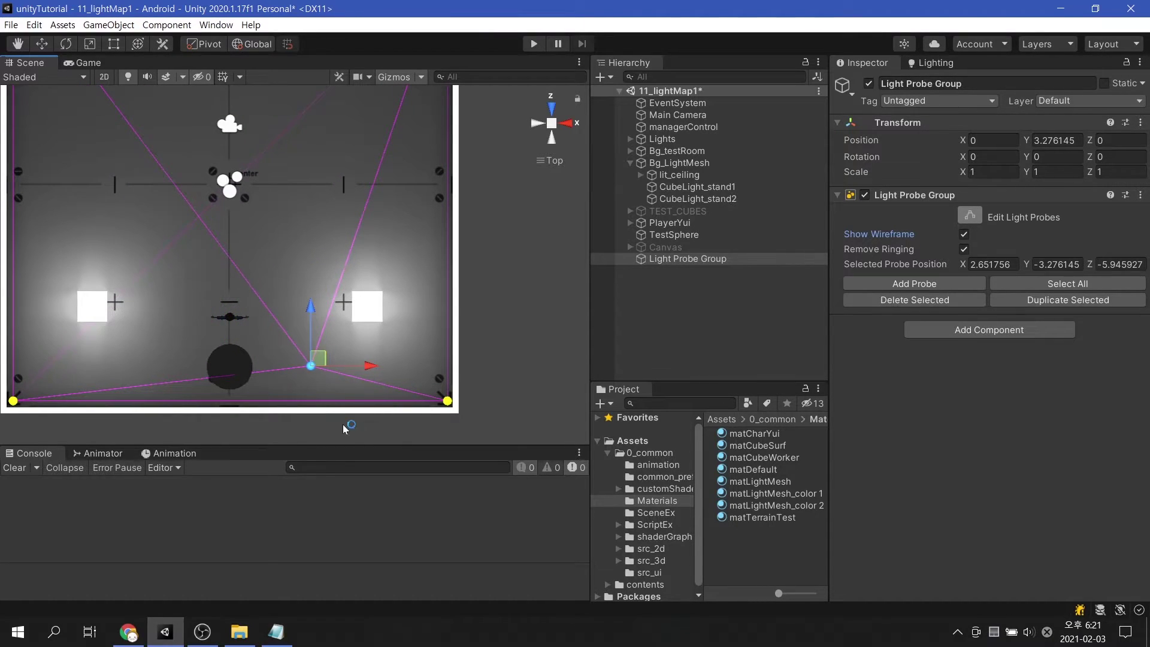
{"action": "left_click_drag", "start_coordinate": [368, 366], "coordinate": [477, 378]}
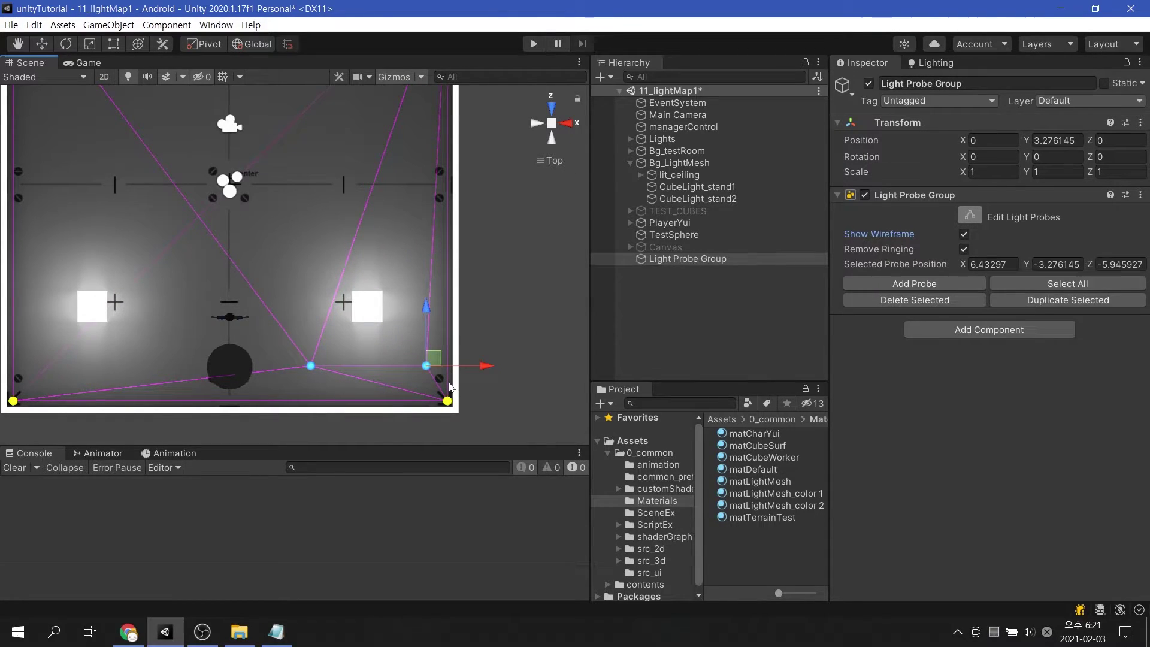
{"action": "left_click_drag", "start_coordinate": [425, 305], "coordinate": [399, 213]}
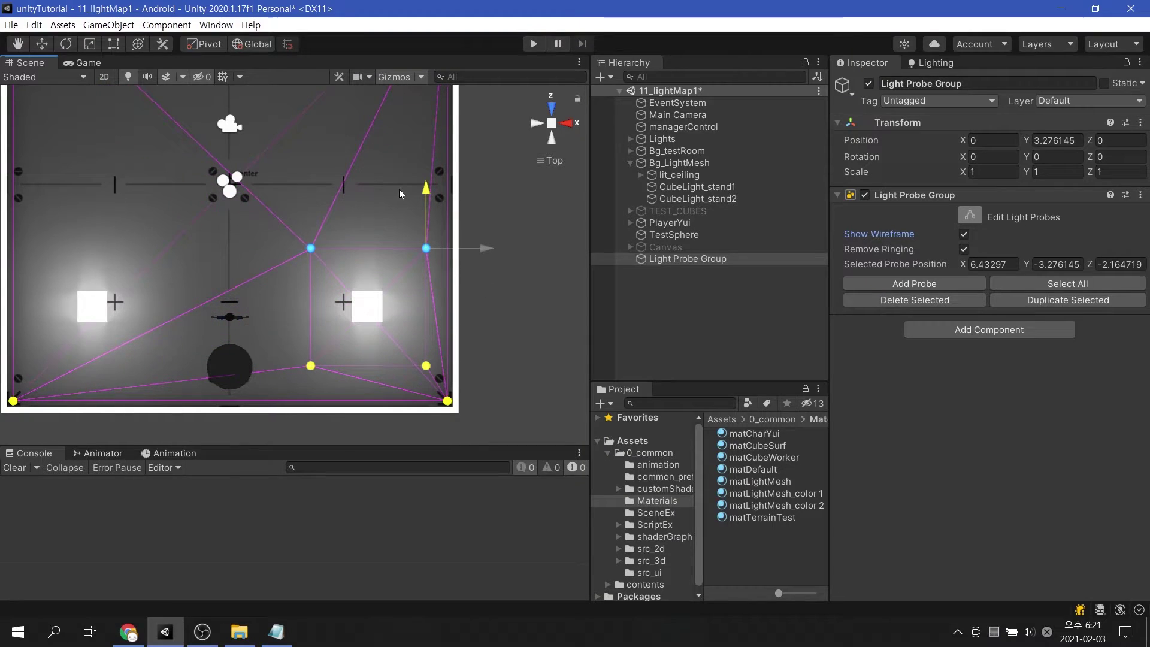
{"action": "left_click_drag", "start_coordinate": [271, 208], "coordinate": [327, 394]}
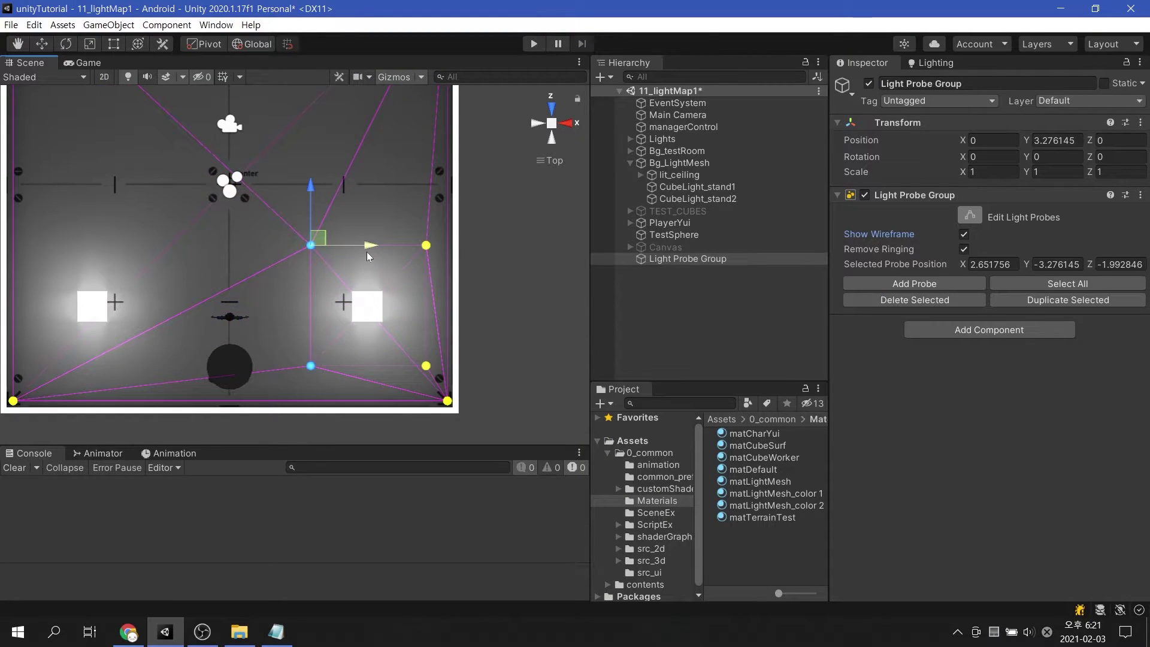
{"action": "left_click_drag", "start_coordinate": [367, 256], "coordinate": [356, 256]}
{"action": "left_click_drag", "start_coordinate": [250, 203], "coordinate": [485, 272]}
{"action": "left_click_drag", "start_coordinate": [424, 187], "coordinate": [421, 177]}
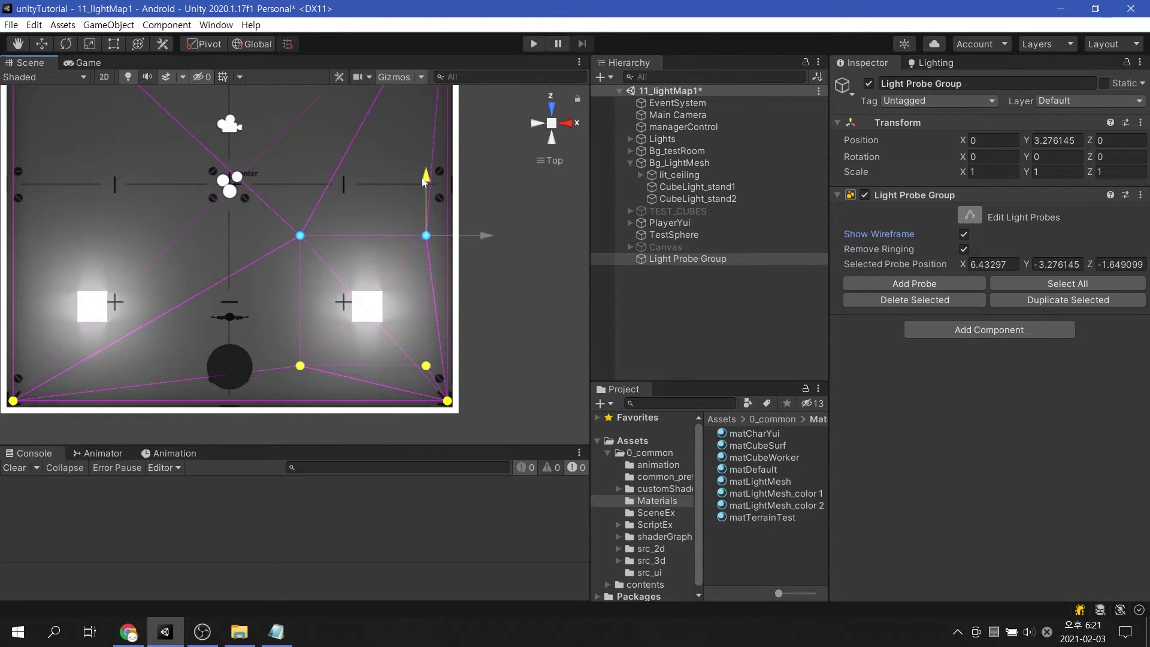
In Back view, raise the four probes above the cube and lift the lower pair off the floor.
{"action": "left_click_drag", "start_coordinate": [289, 206], "coordinate": [433, 377]}
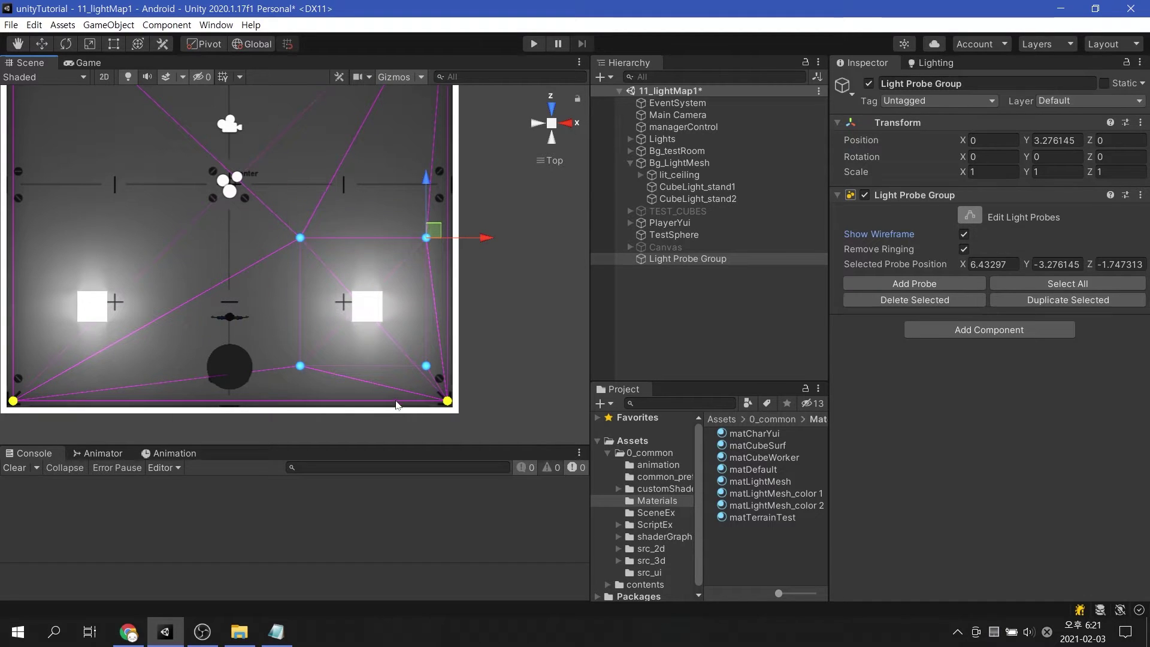
{"action": "left_click", "coordinate": [554, 137]}
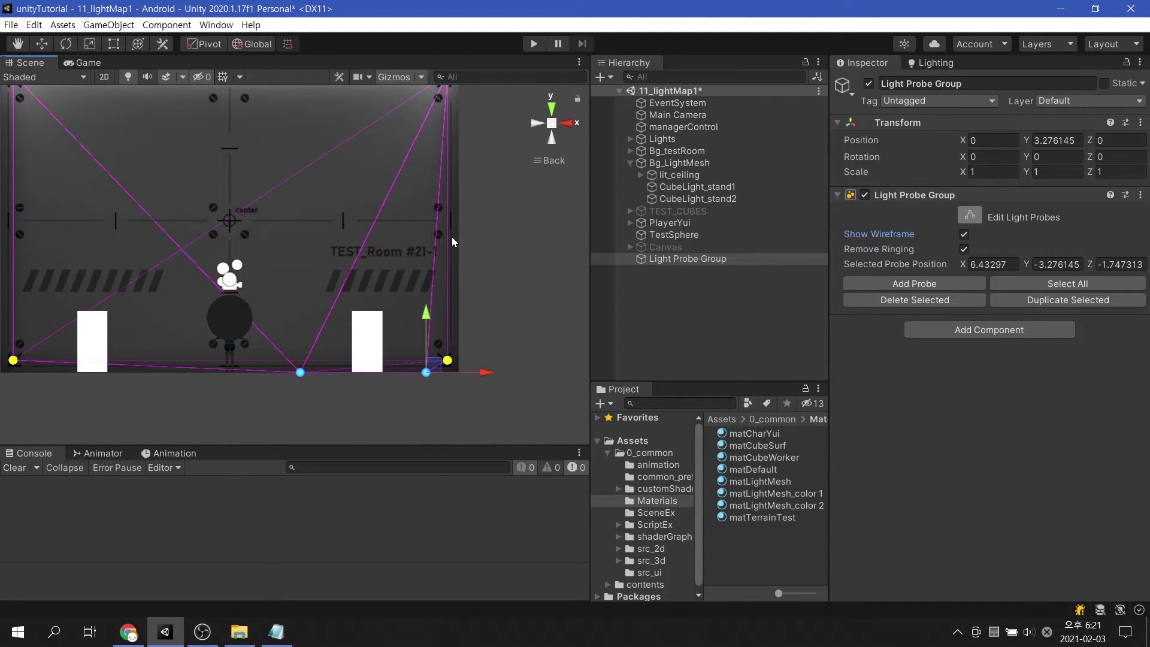
{"action": "left_click_drag", "start_coordinate": [427, 312], "coordinate": [426, 185]}
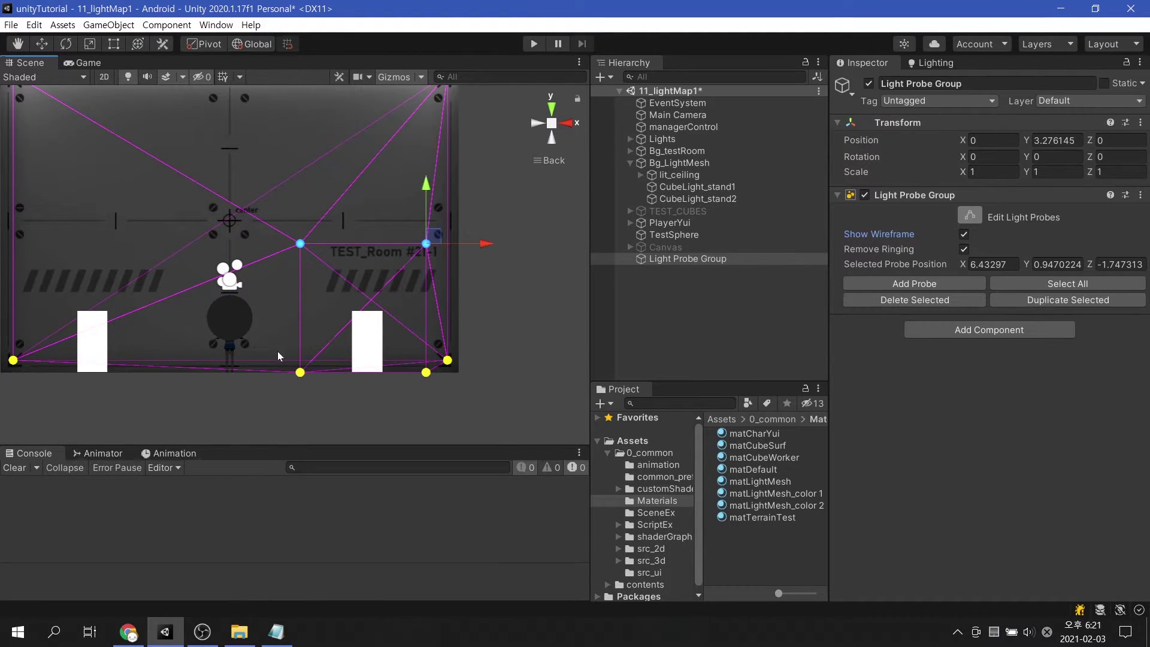
{"action": "left_click_drag", "start_coordinate": [277, 352], "coordinate": [428, 420]}
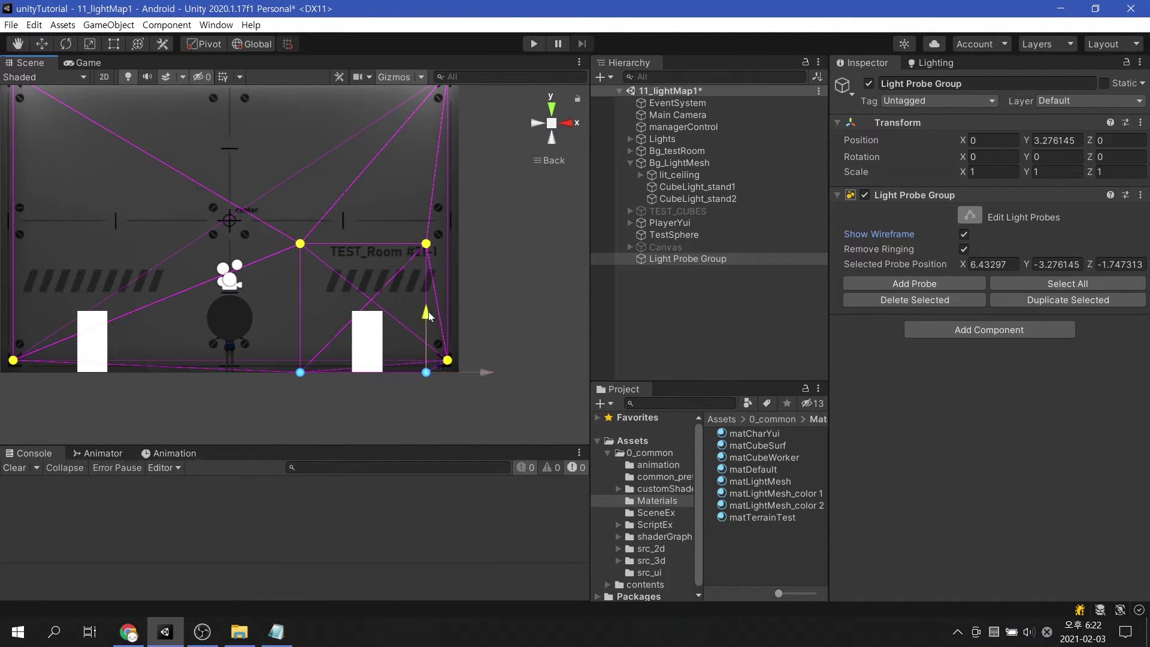
{"action": "left_click_drag", "start_coordinate": [429, 312], "coordinate": [429, 306]}
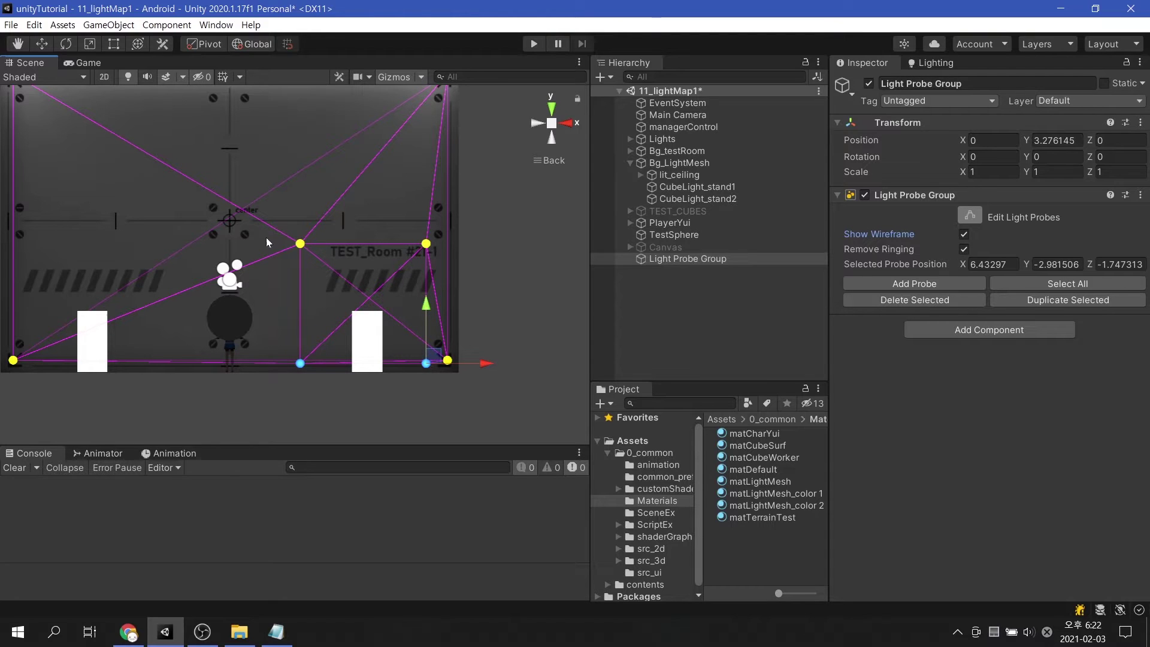
{"action": "left_click_drag", "start_coordinate": [270, 208], "coordinate": [439, 385]}
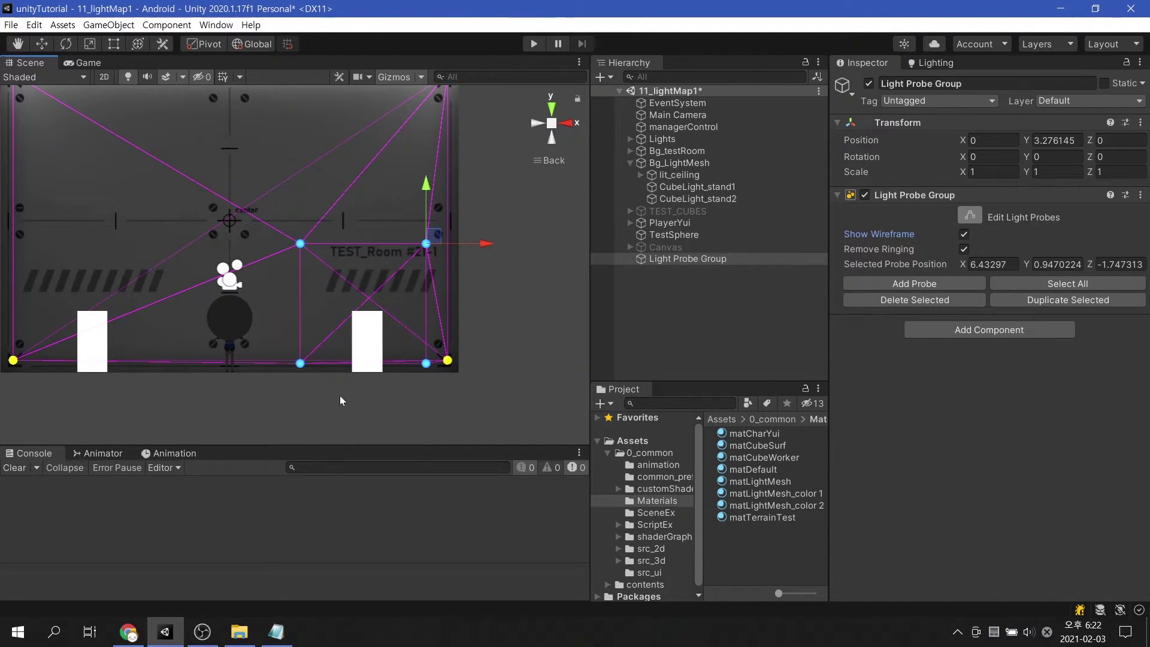
Duplicate the four probes with Ctrl+D and drag the copies left beside the left cube.
{"action": "middle_click_drag", "start_coordinate": [339, 401], "coordinate": [399, 416]}
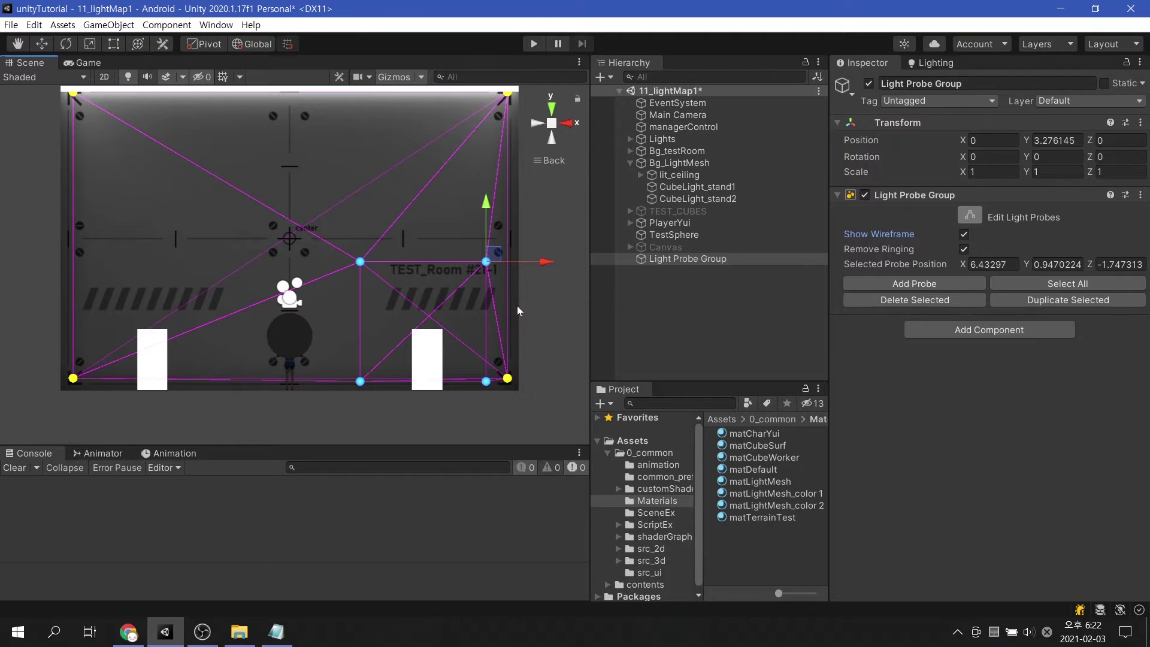
{"action": "key", "text": "ctrl+d"}
{"action": "left_click_drag", "start_coordinate": [540, 263], "coordinate": [272, 294]}
{"action": "mouse_move", "coordinate": [319, 216]}
{"action": "left_mouse_down", "text": "alt"}
{"action": "mouse_move", "coordinate": [236, 348]}
{"action": "mouse_move", "coordinate": [377, 311]}
{"action": "left_mouse_up", "text": "alt"}
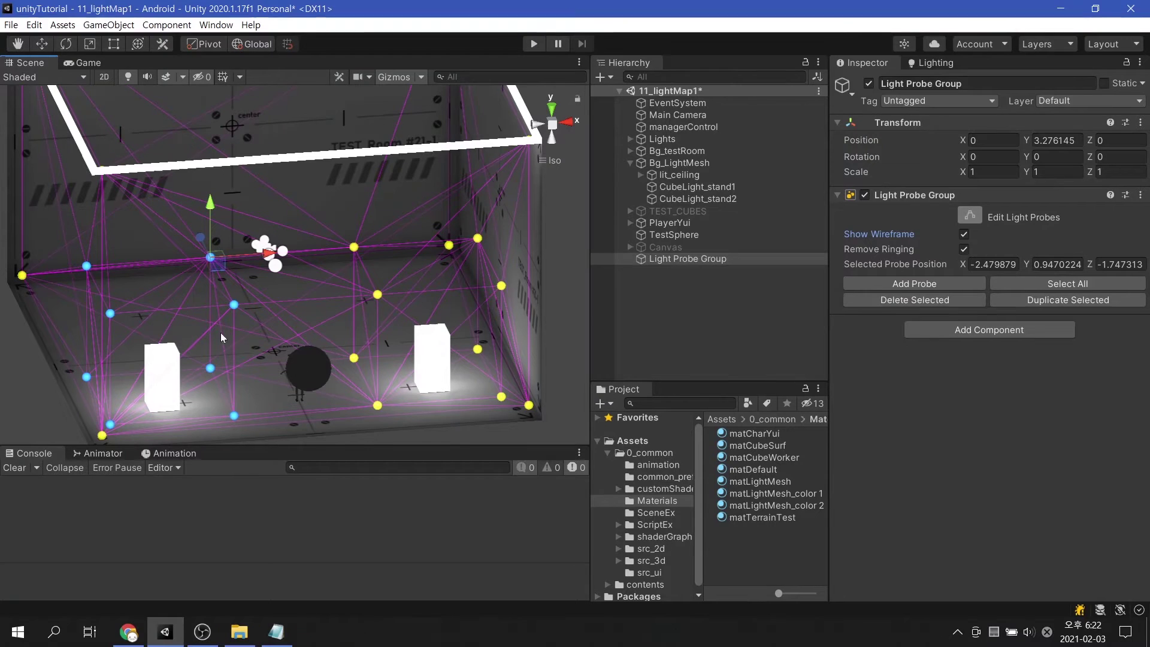
Duplicate the probe columns twice, shifting copies right then slightly left, and view from Top.
{"action": "mouse_move", "coordinate": [194, 232]}
{"action": "left_mouse_down"}
{"action": "mouse_move", "coordinate": [265, 404]}
{"action": "mouse_move", "coordinate": [263, 439]}
{"action": "left_mouse_up"}
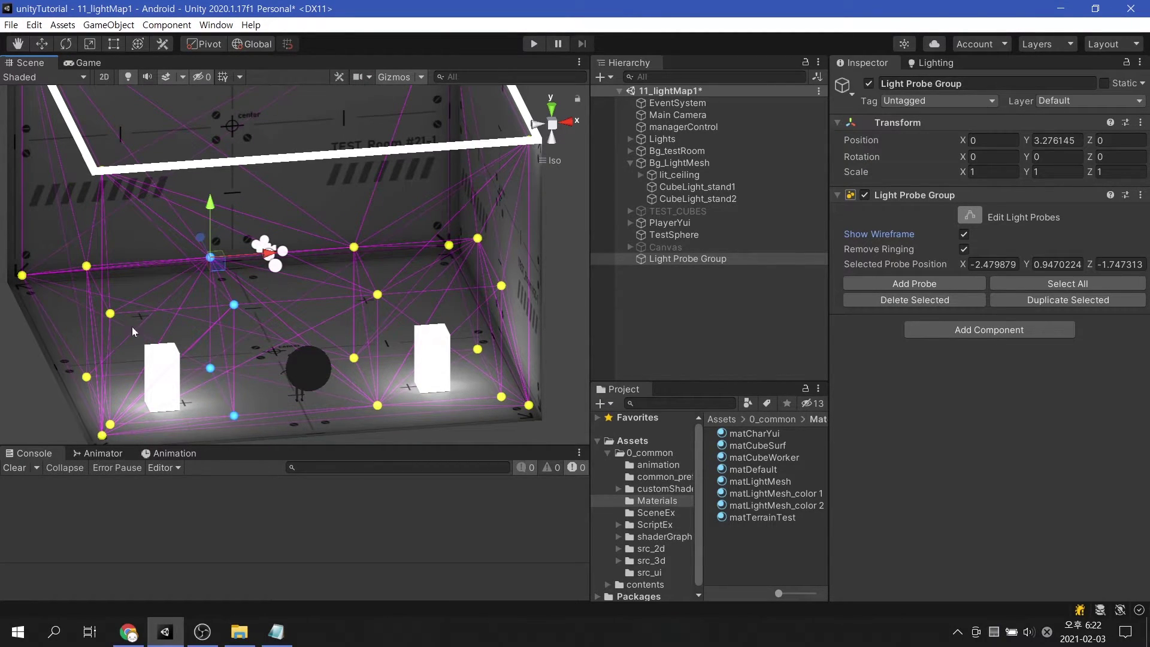
{"action": "key", "text": "ctrl+d"}
{"action": "left_click_drag", "start_coordinate": [267, 260], "coordinate": [285, 264]}
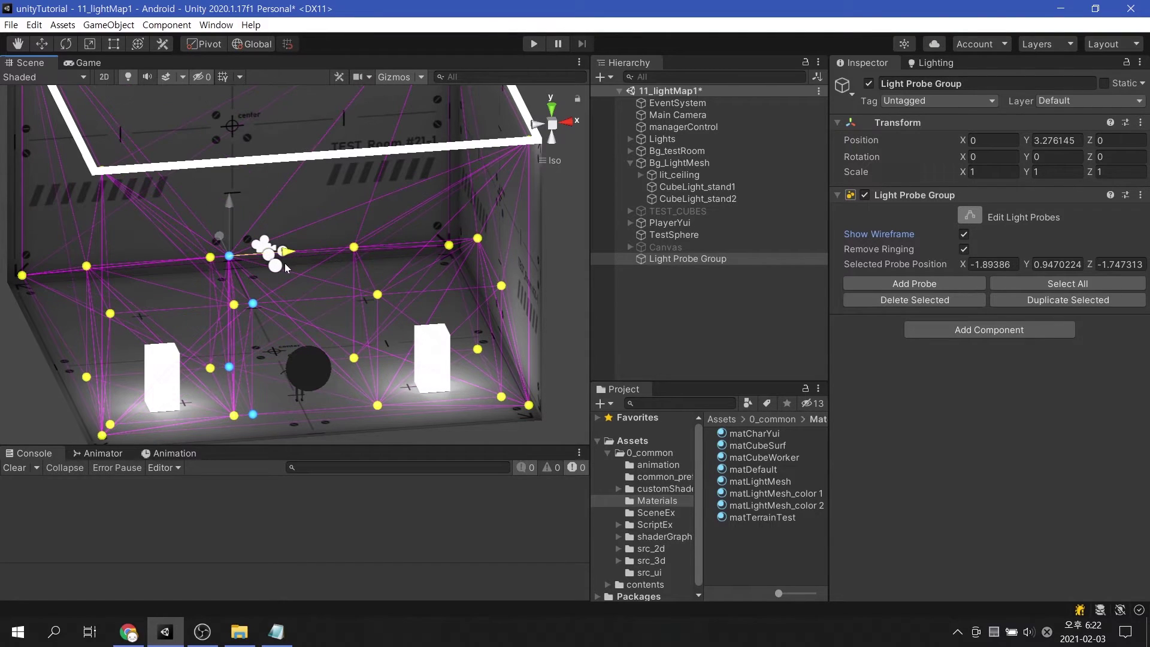
{"action": "left_click_drag", "start_coordinate": [324, 225], "coordinate": [392, 432]}
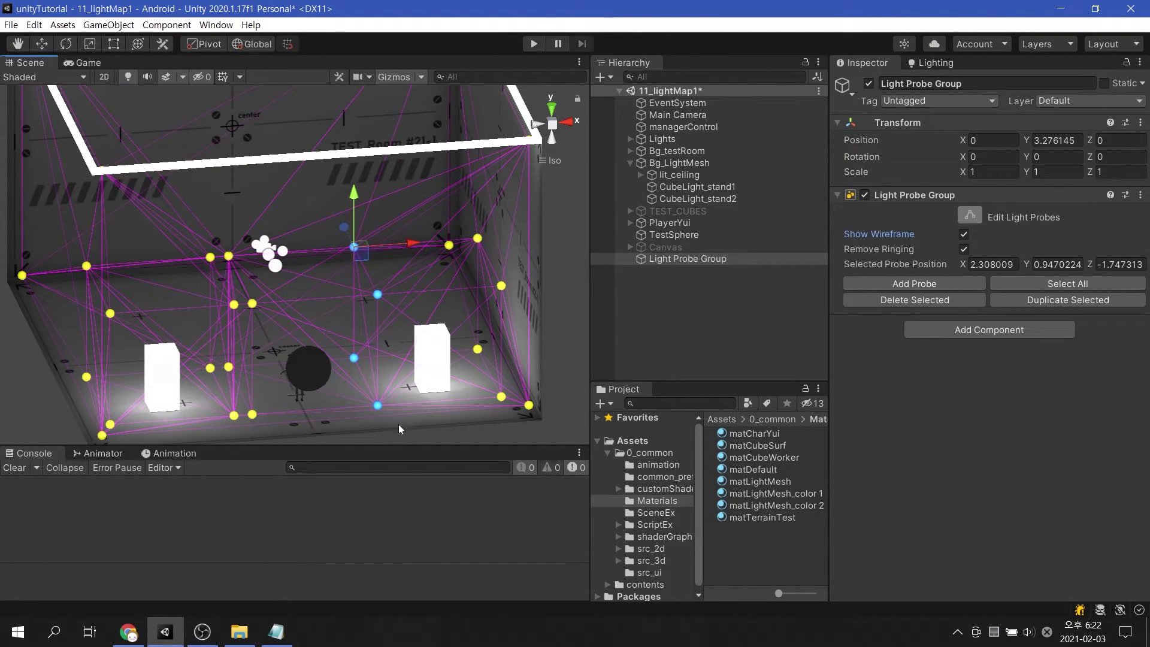
{"action": "key", "text": "ctrl+d"}
{"action": "left_click_drag", "start_coordinate": [411, 246], "coordinate": [394, 247]}
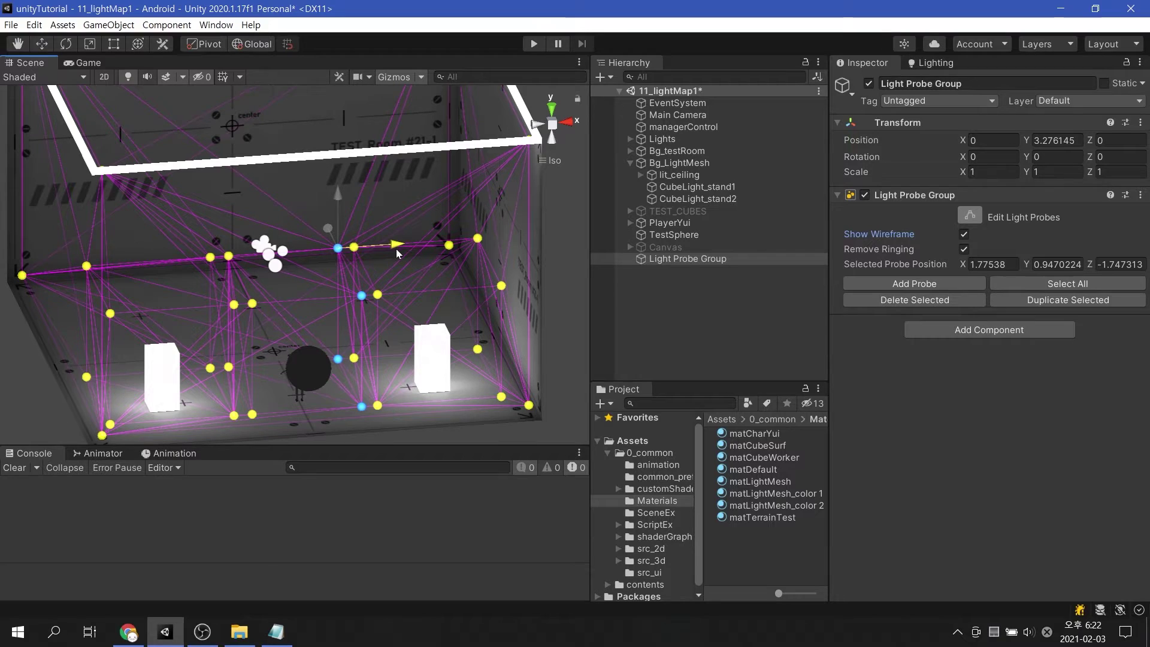
{"action": "left_click", "coordinate": [553, 109]}
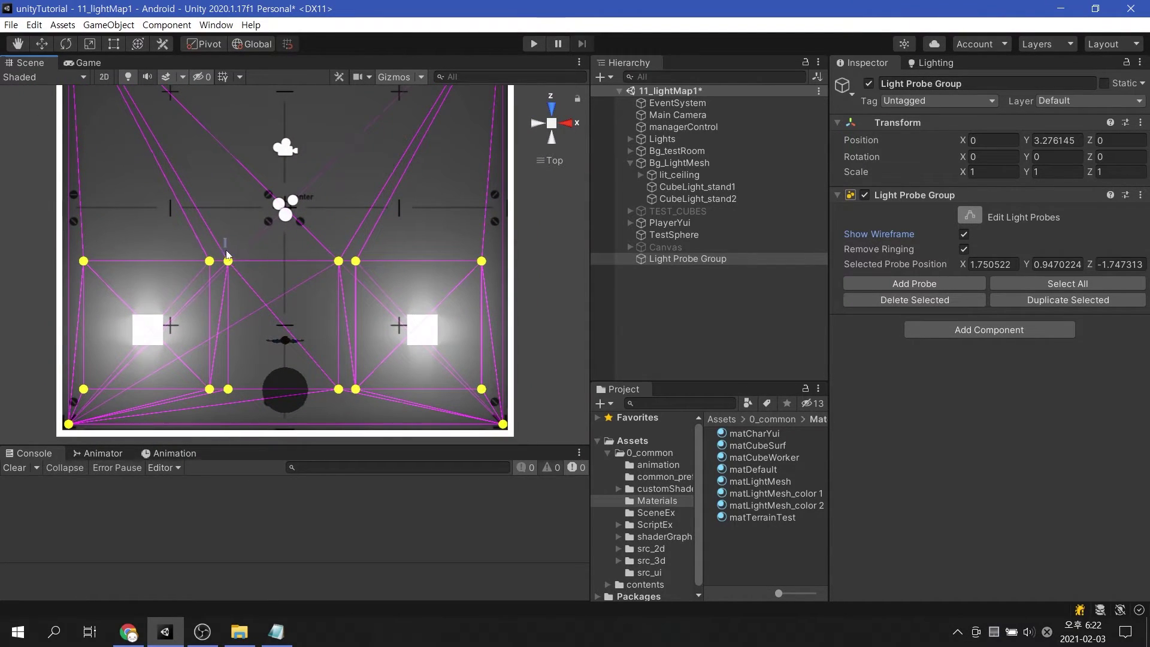
Move the centre probes back, the lower pair forward, and the left pair to the left wall.
{"action": "left_click_drag", "start_coordinate": [227, 256], "coordinate": [349, 286]}
{"action": "left_click_drag", "start_coordinate": [227, 207], "coordinate": [229, 187]}
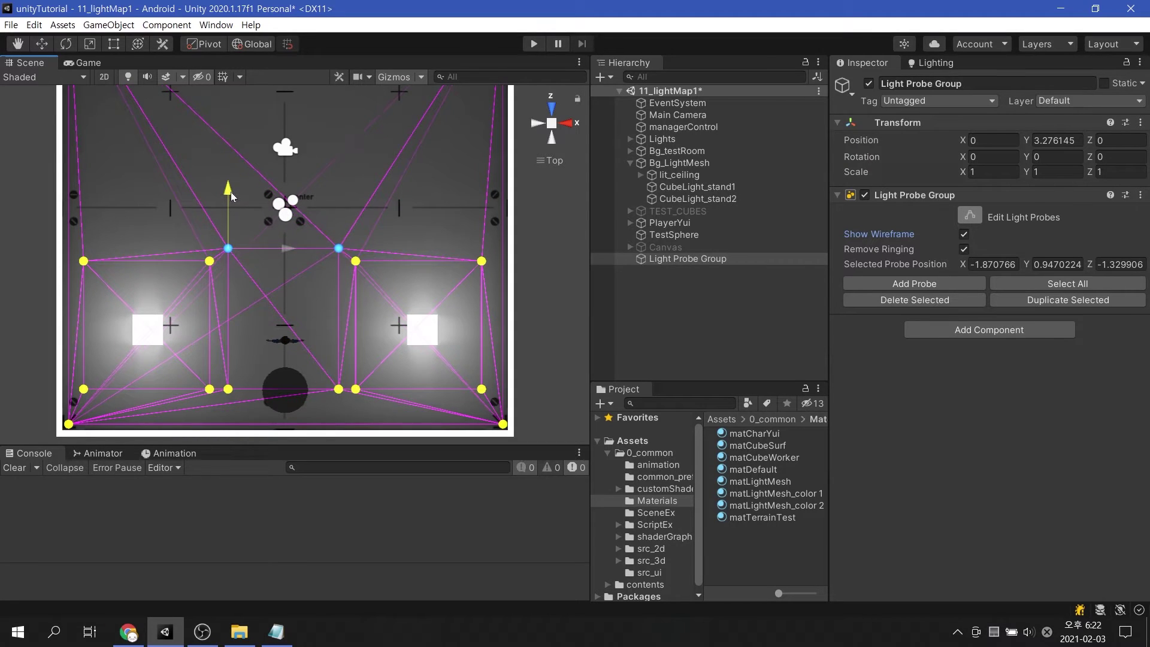
{"action": "mouse_move", "coordinate": [219, 364]}
{"action": "left_mouse_down"}
{"action": "mouse_move", "coordinate": [269, 398]}
{"action": "mouse_move", "coordinate": [343, 415]}
{"action": "left_mouse_up"}
{"action": "left_click_drag", "start_coordinate": [229, 334], "coordinate": [229, 350]}
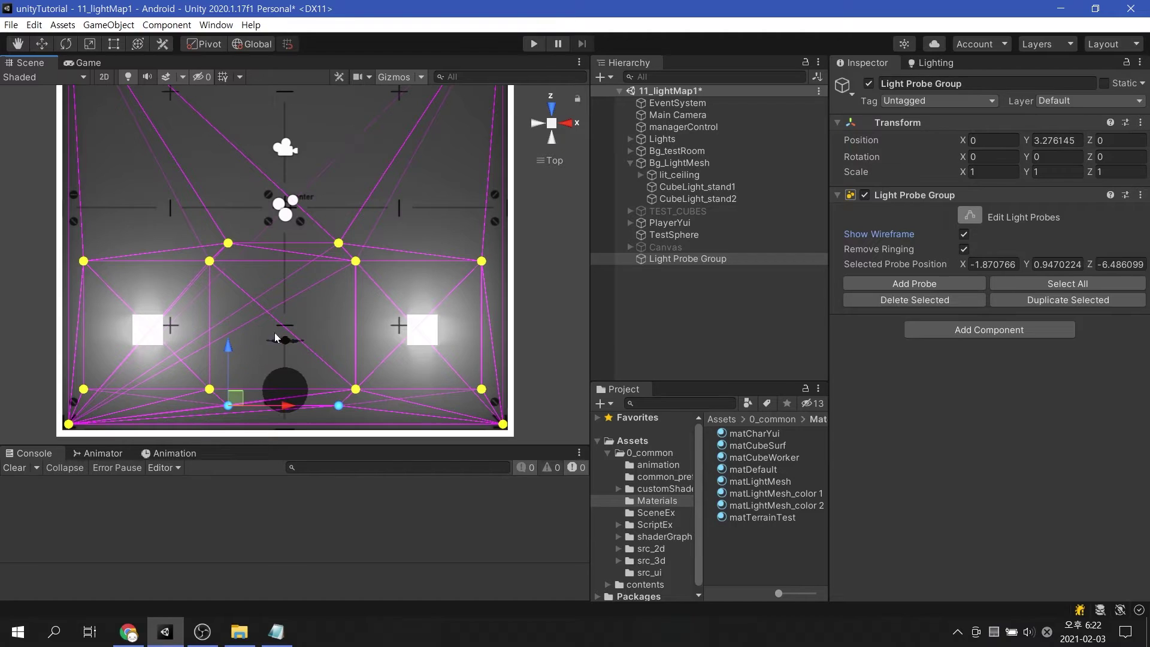
{"action": "left_click_drag", "start_coordinate": [249, 212], "coordinate": [221, 424]}
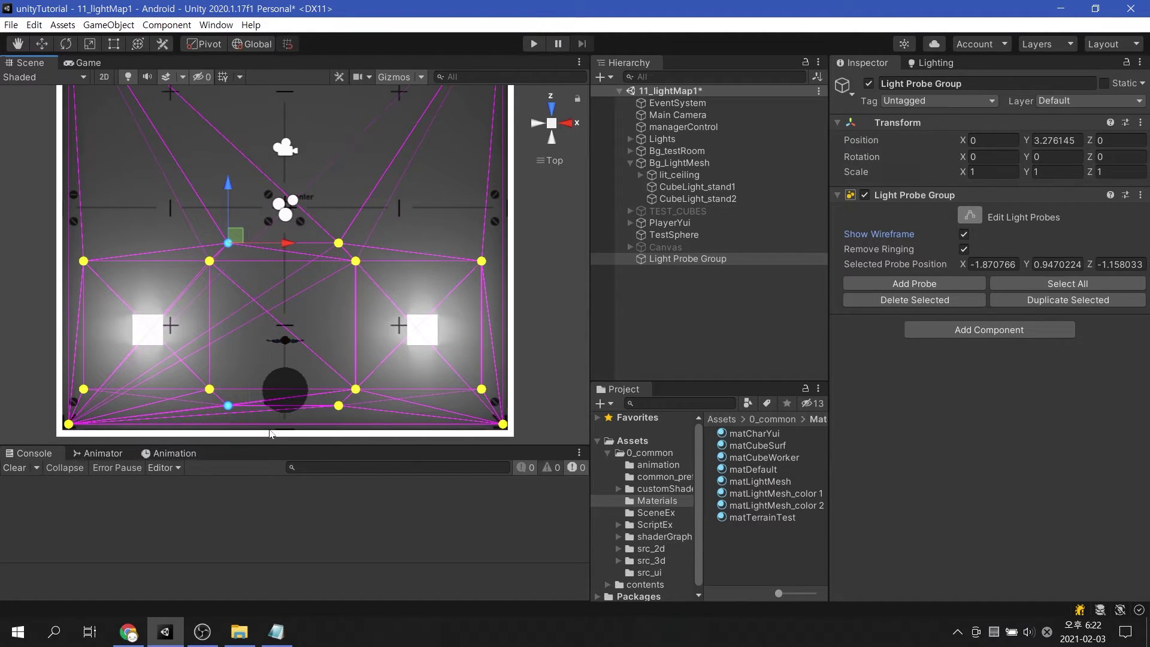
{"action": "left_click_drag", "start_coordinate": [291, 253], "coordinate": [131, 249]}
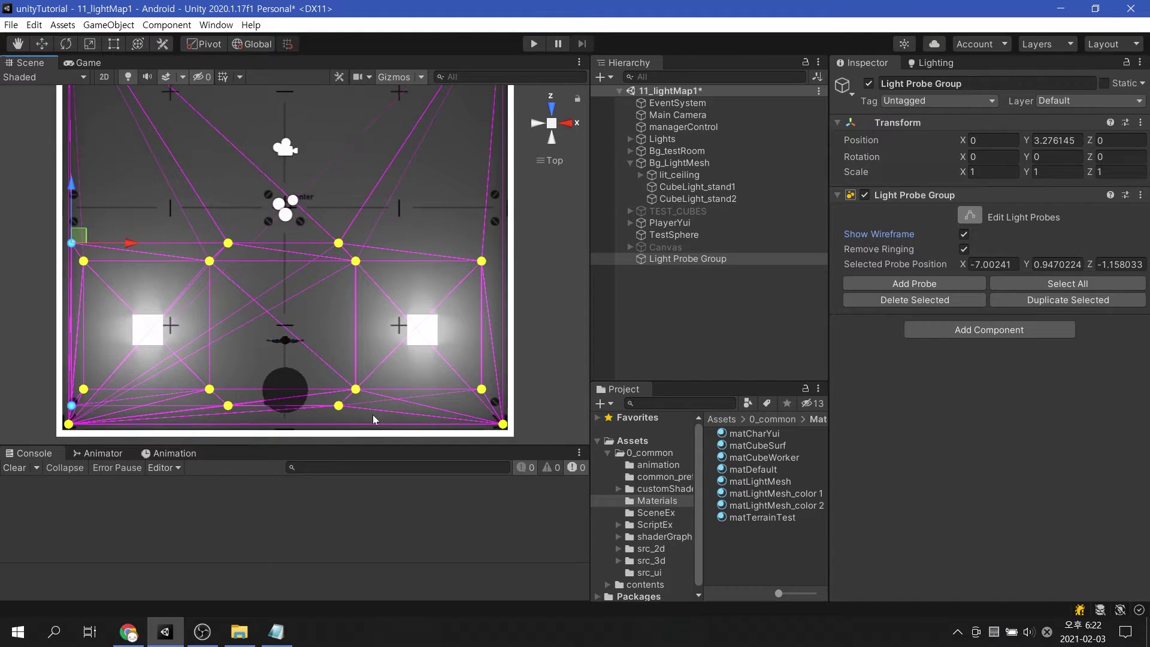
Nudge the bottom-row probes forward and move the middle probe column toward the right wall.
{"action": "left_click_drag", "start_coordinate": [374, 420], "coordinate": [63, 396]}
{"action": "left_click_drag", "start_coordinate": [72, 347], "coordinate": [71, 352]}
{"action": "left_click_drag", "start_coordinate": [320, 216], "coordinate": [350, 432]}
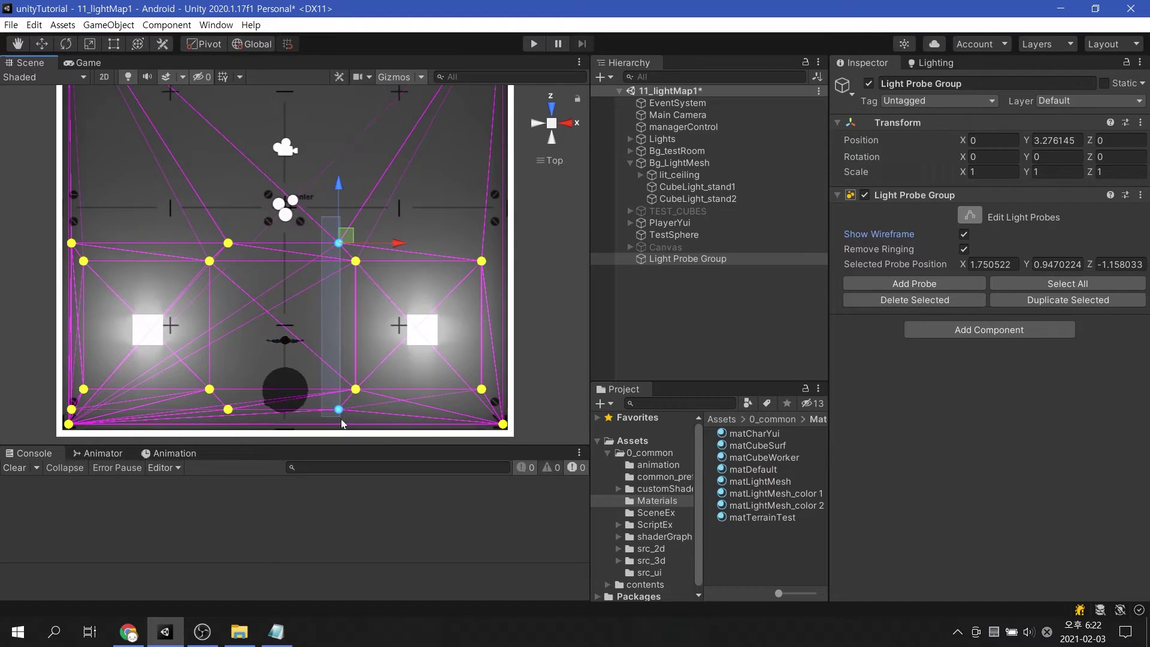
{"action": "mouse_move", "coordinate": [395, 246]}
{"action": "left_mouse_down"}
{"action": "mouse_move", "coordinate": [553, 286]}
{"action": "mouse_move", "coordinate": [532, 308]}
{"action": "mouse_move", "coordinate": [367, 176]}
{"action": "mouse_move", "coordinate": [985, 135]}
{"action": "mouse_move", "coordinate": [495, 155]}
{"action": "mouse_move", "coordinate": [372, 238]}
{"action": "mouse_move", "coordinate": [422, 426]}
{"action": "left_mouse_up"}
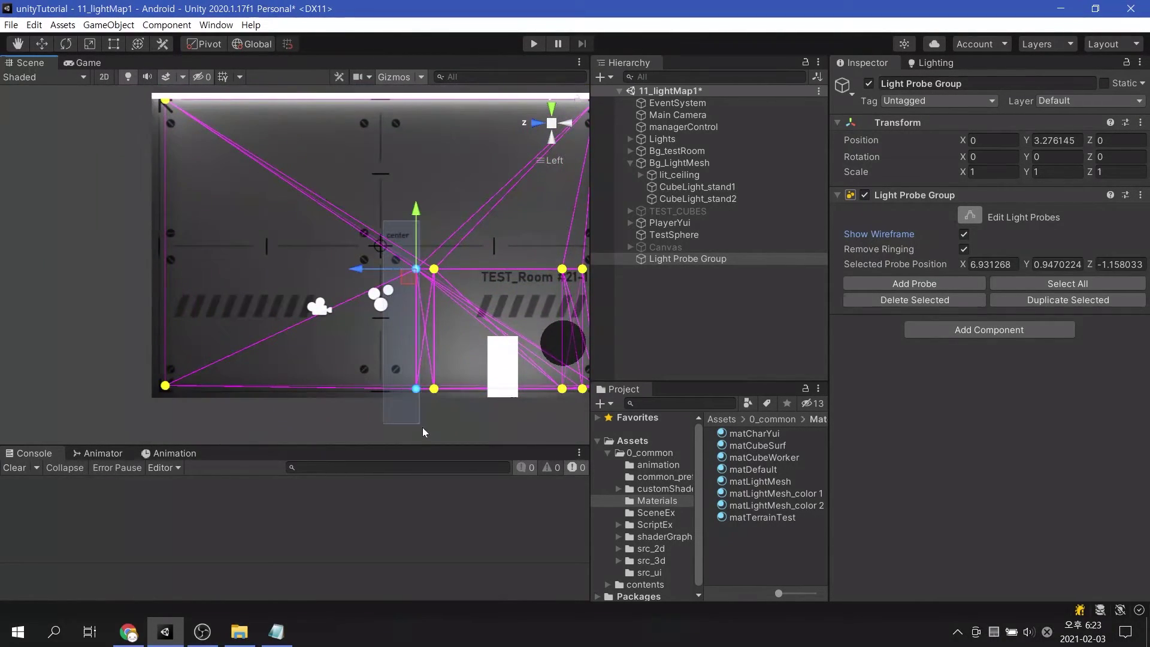
Nudge two probes slightly left, orbit to a perspective view, and exit light probe editing.
{"action": "left_click_drag", "start_coordinate": [358, 270], "coordinate": [347, 273]}
{"action": "left_click", "coordinate": [504, 198]}
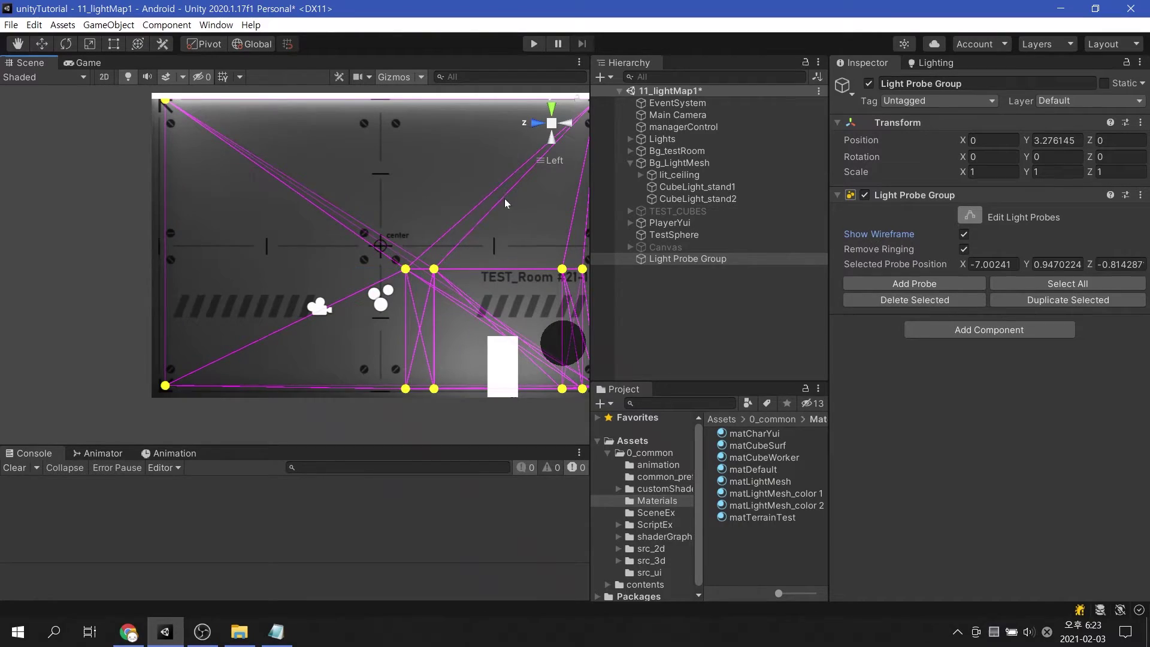
{"action": "middle_click_drag", "start_coordinate": [504, 199], "coordinate": [393, 221]}
{"action": "left_click_drag", "start_coordinate": [225, 235], "coordinate": [359, 279], "text": "alt"}
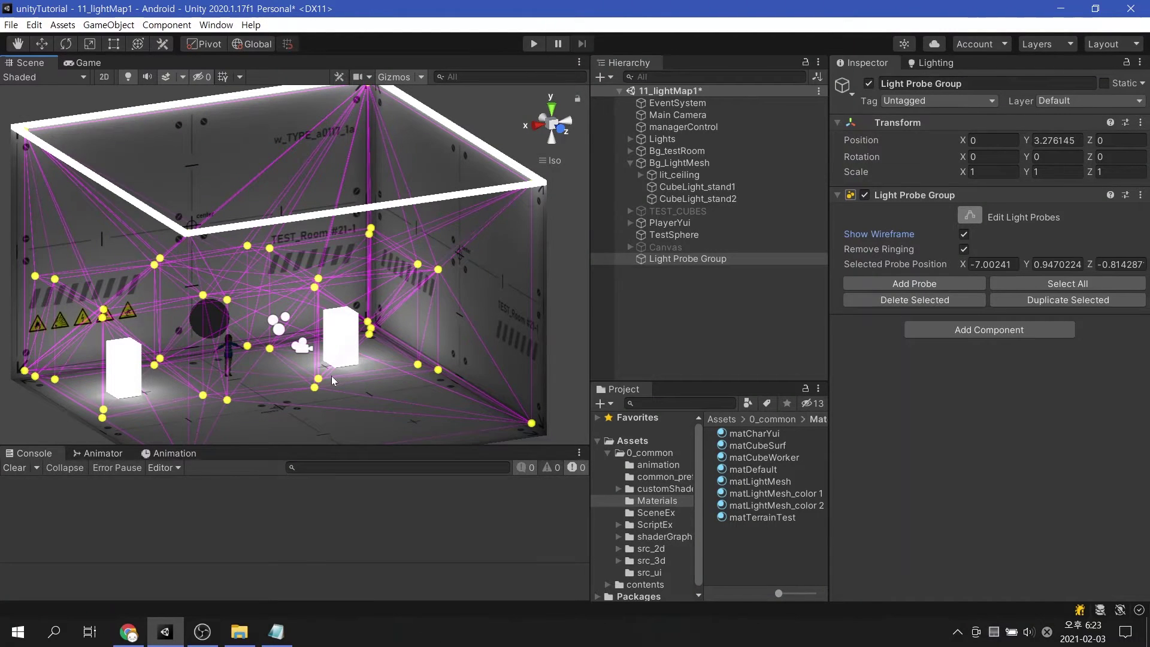
{"action": "left_click", "coordinate": [693, 347]}
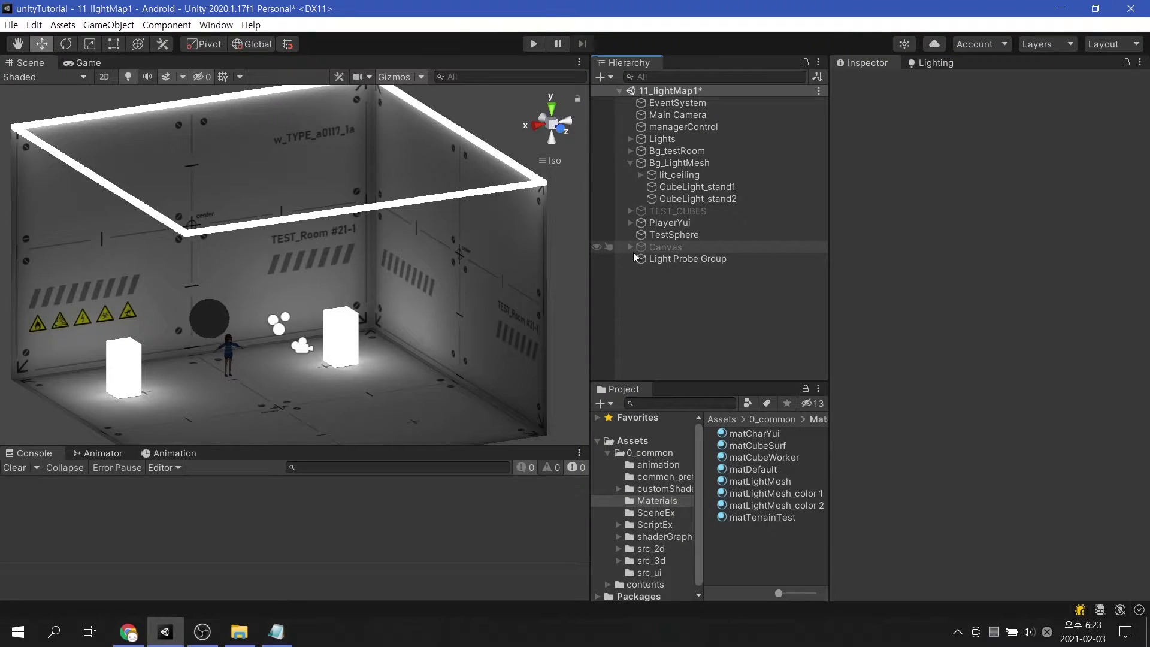
Collapse Bg_LightMesh and run Generate Lighting in the Lighting settings to bake the room.
{"action": "left_click", "coordinate": [631, 161]}
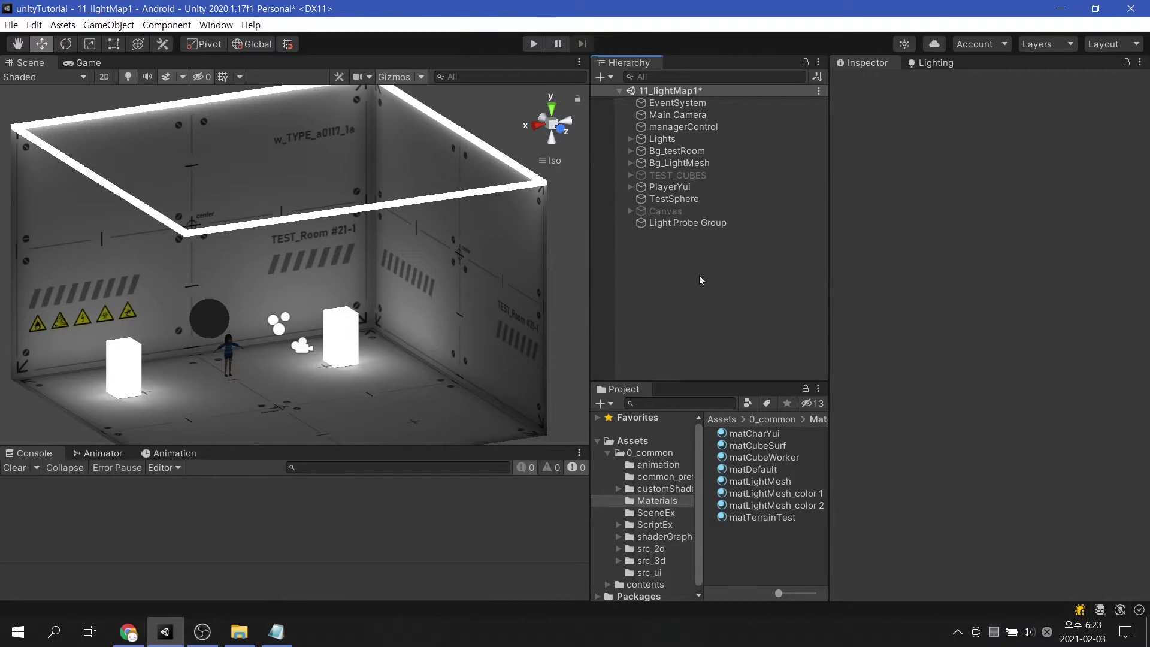
{"action": "left_click", "coordinate": [942, 62]}
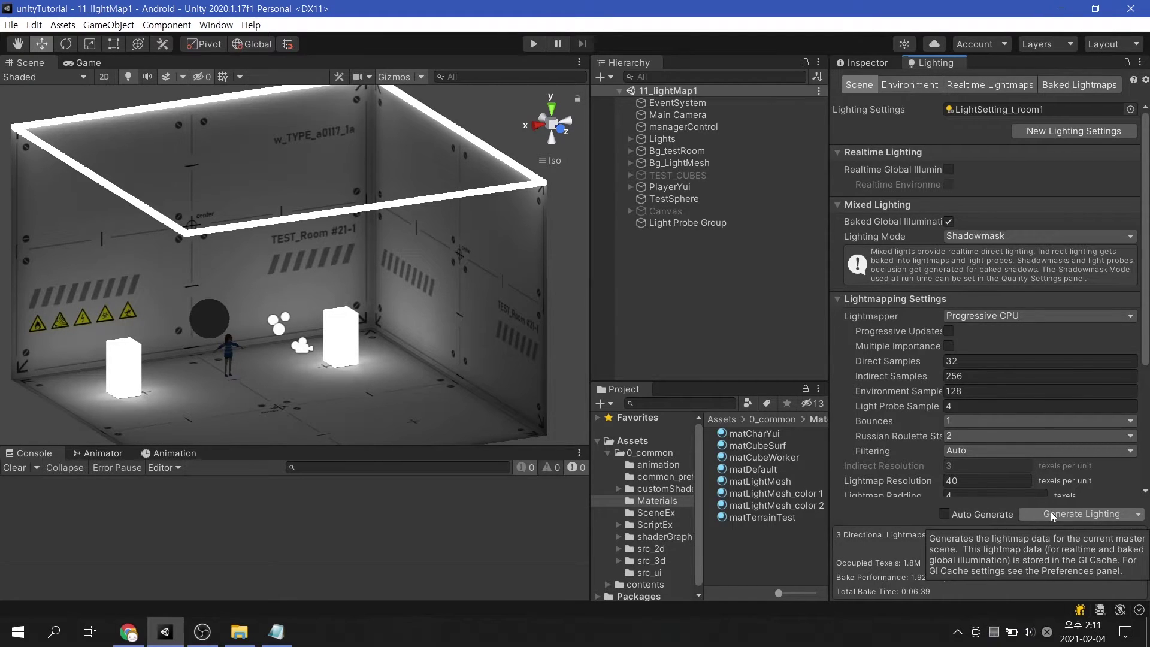
{"action": "left_click", "coordinate": [1049, 511]}
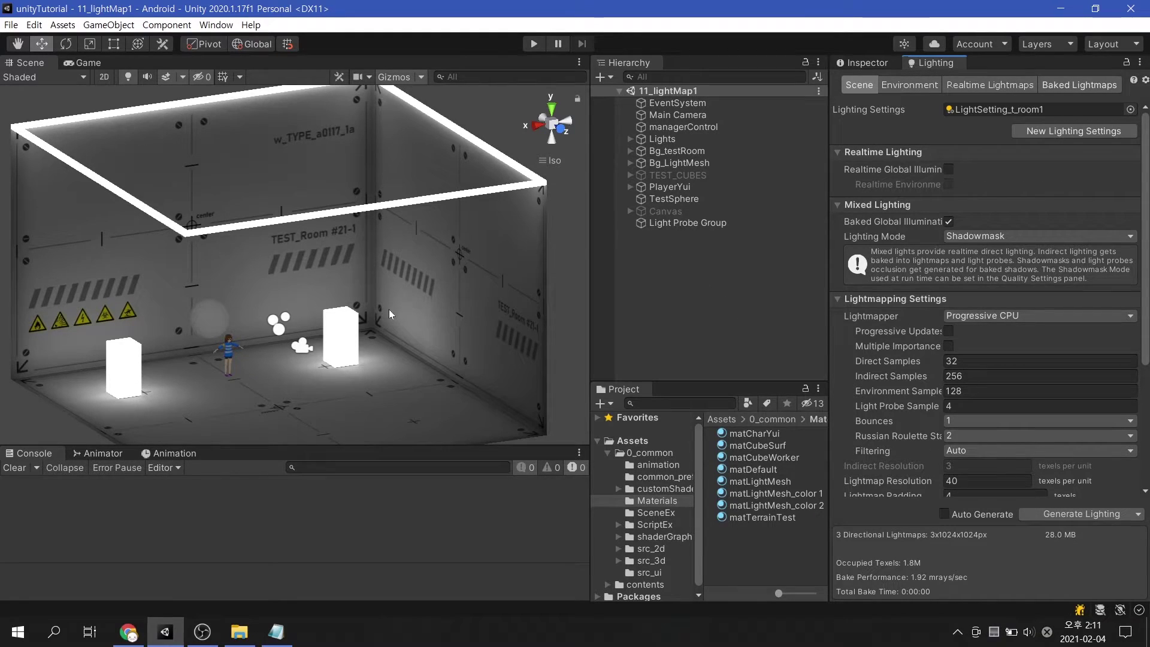
Frame TestSphere and drag it right along X toward the right-hand cube light.
{"action": "left_click", "coordinate": [672, 197]}
{"action": "left_click_drag", "start_coordinate": [457, 287], "coordinate": [383, 305], "text": "alt"}
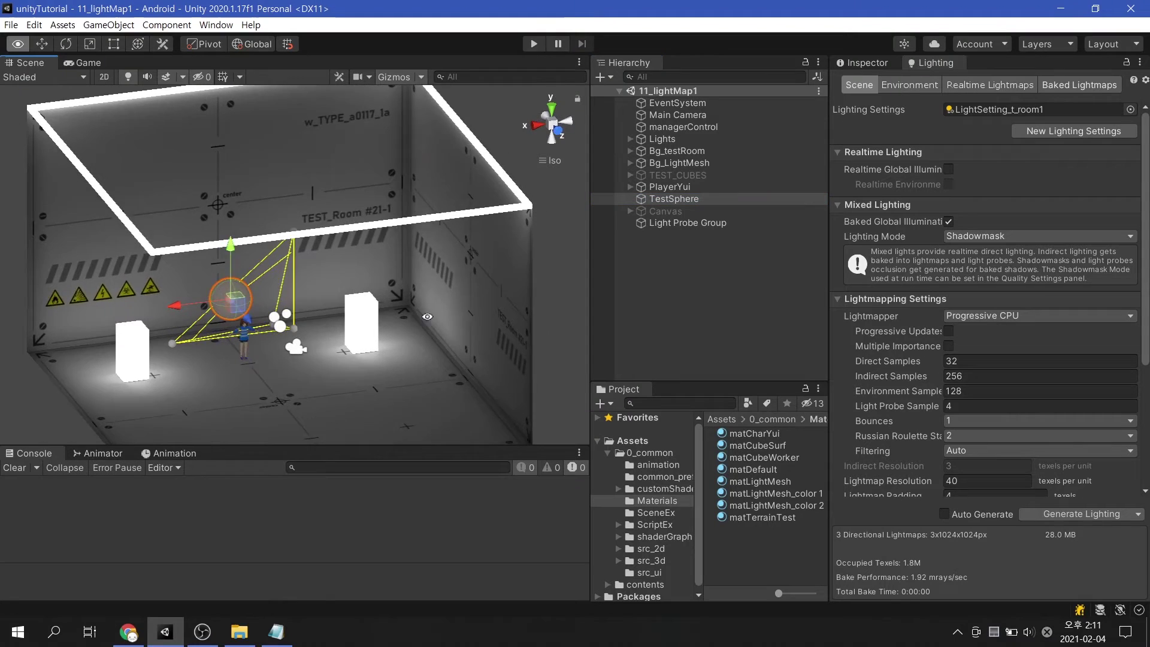
{"action": "double_click", "coordinate": [679, 200]}
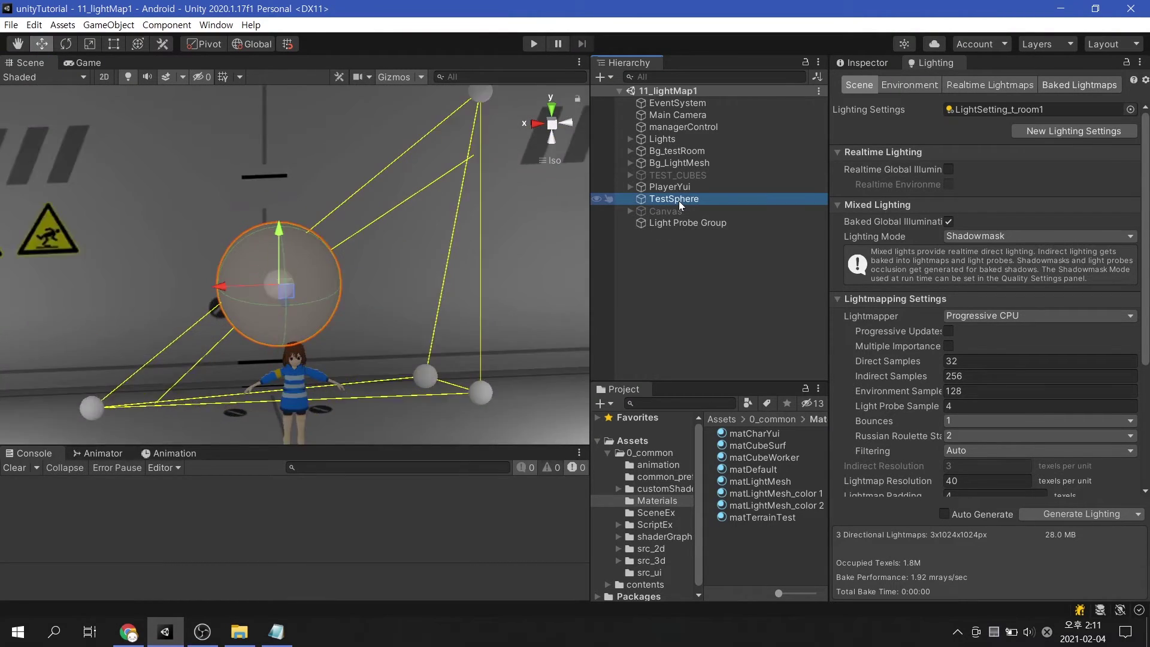
{"action": "scroll", "coordinate": [482, 248], "scroll_direction": "down", "scroll_amount": 2}
{"action": "scroll", "coordinate": [438, 260], "scroll_direction": "down", "scroll_amount": 2}
{"action": "scroll", "coordinate": [421, 281], "scroll_direction": "down", "scroll_amount": 2}
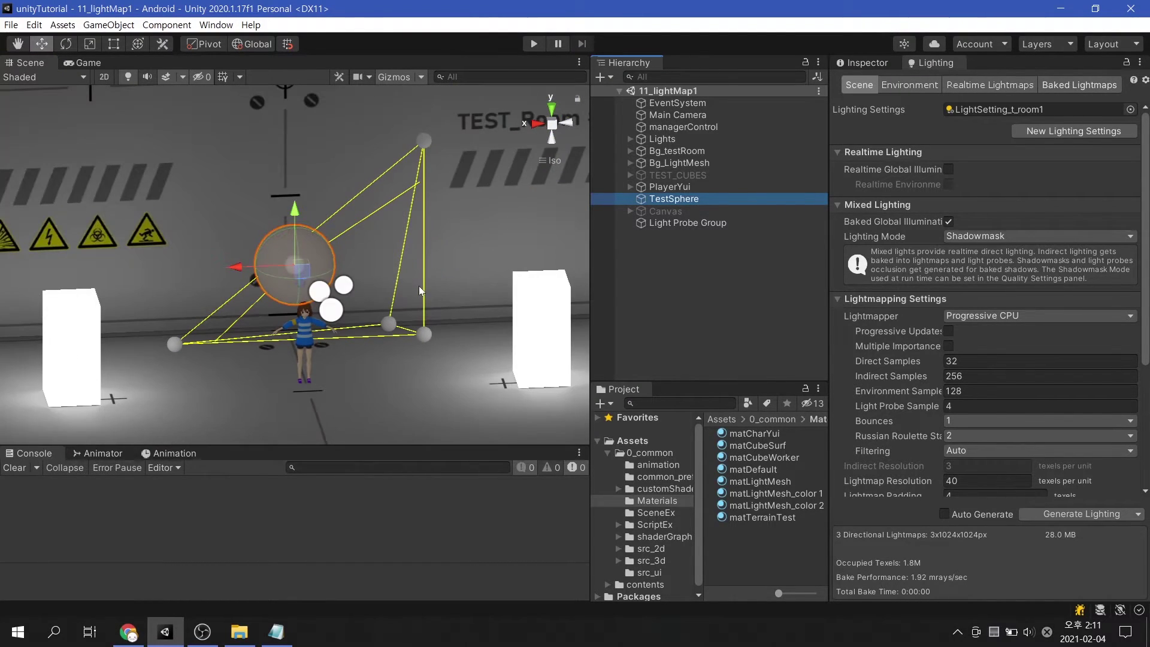
{"action": "left_click_drag", "start_coordinate": [239, 268], "coordinate": [449, 269]}
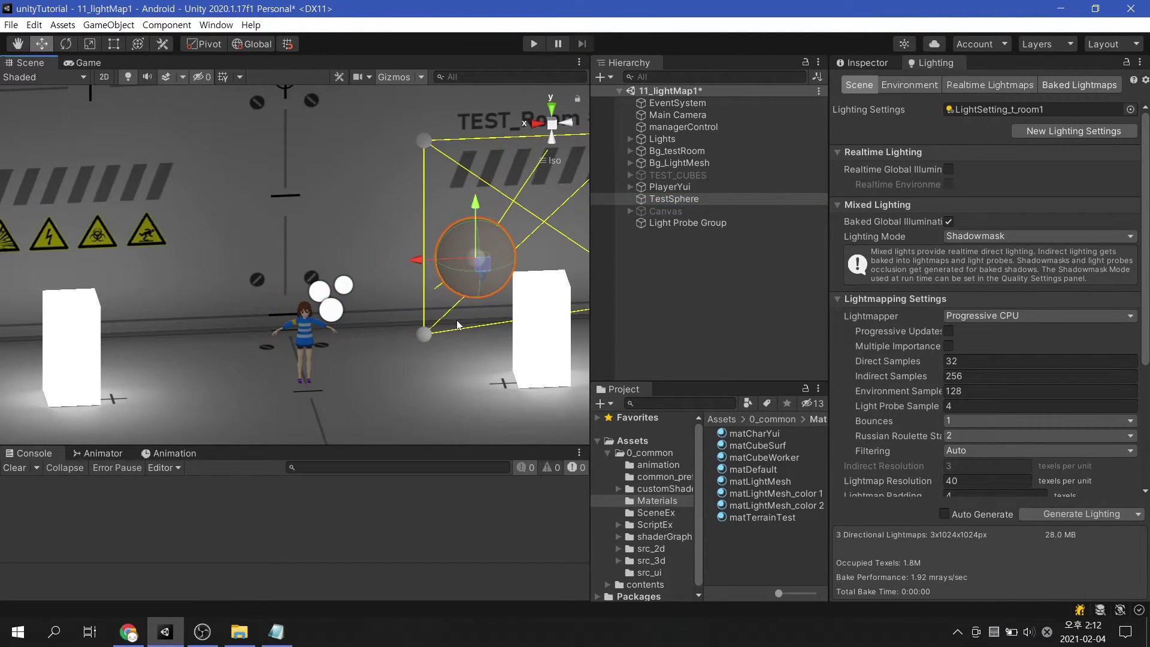
{"action": "mouse_move", "coordinate": [457, 320]}
{"action": "middle_mouse_down"}
{"action": "mouse_move", "coordinate": [357, 332]}
{"action": "mouse_move", "coordinate": [339, 364]}
{"action": "middle_mouse_up"}
{"action": "left_click_drag", "start_coordinate": [339, 364], "coordinate": [450, 325], "text": "alt"}
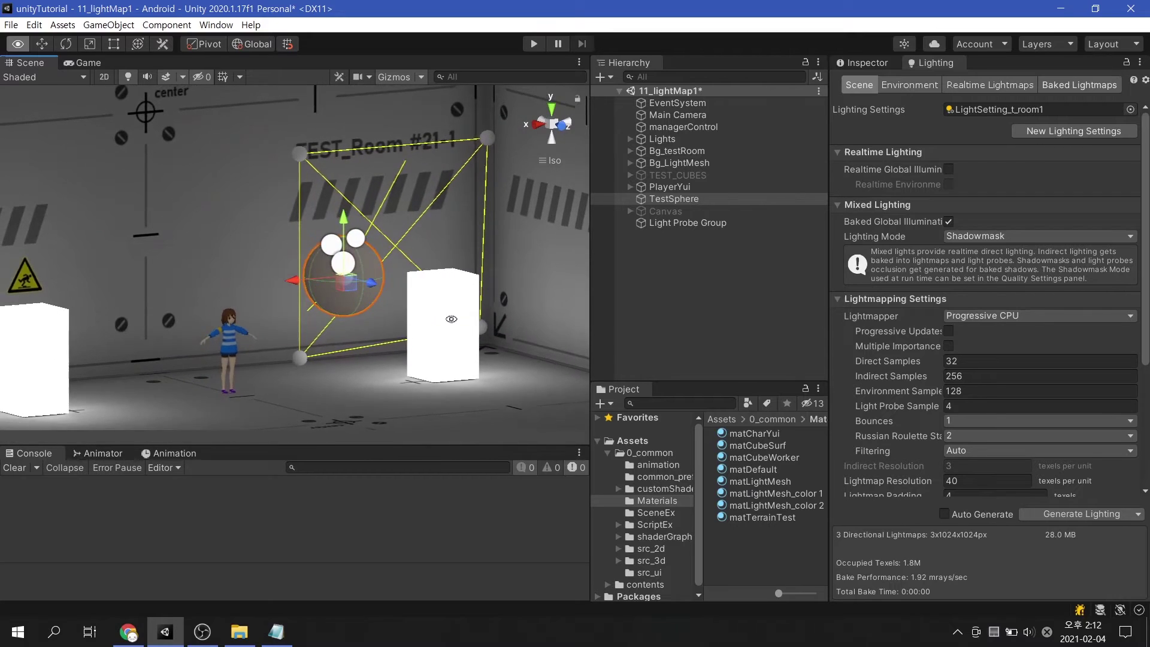
{"action": "key", "text": "f"}
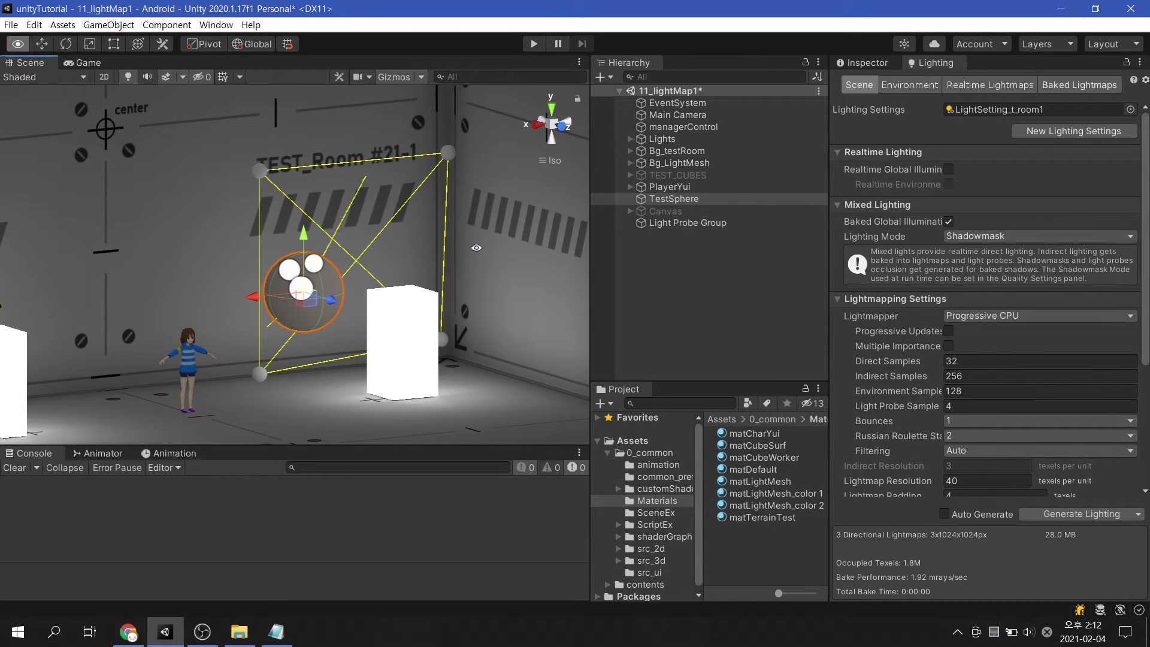
{"action": "left_click_drag", "start_coordinate": [377, 237], "coordinate": [467, 270], "text": "alt"}
{"action": "left_click", "coordinate": [655, 287]}
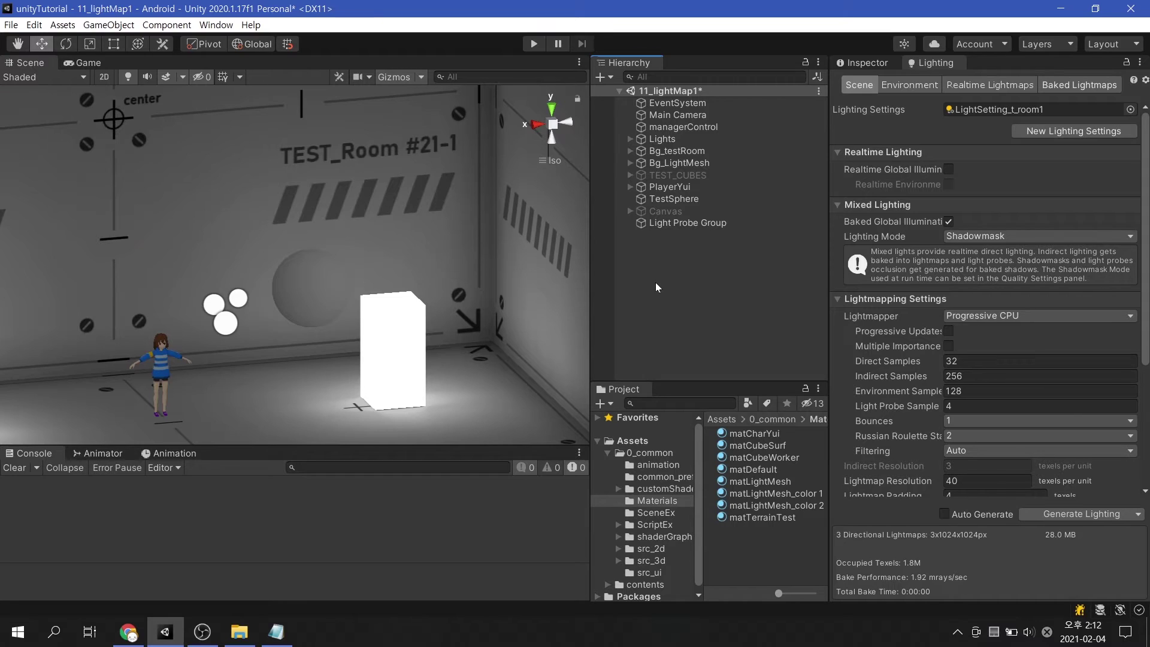
Drag TestSphere left along X next to the left cube light, then orbit to a frontal view.
{"action": "left_click", "coordinate": [670, 200]}
{"action": "middle_click_drag", "start_coordinate": [284, 321], "coordinate": [436, 273]}
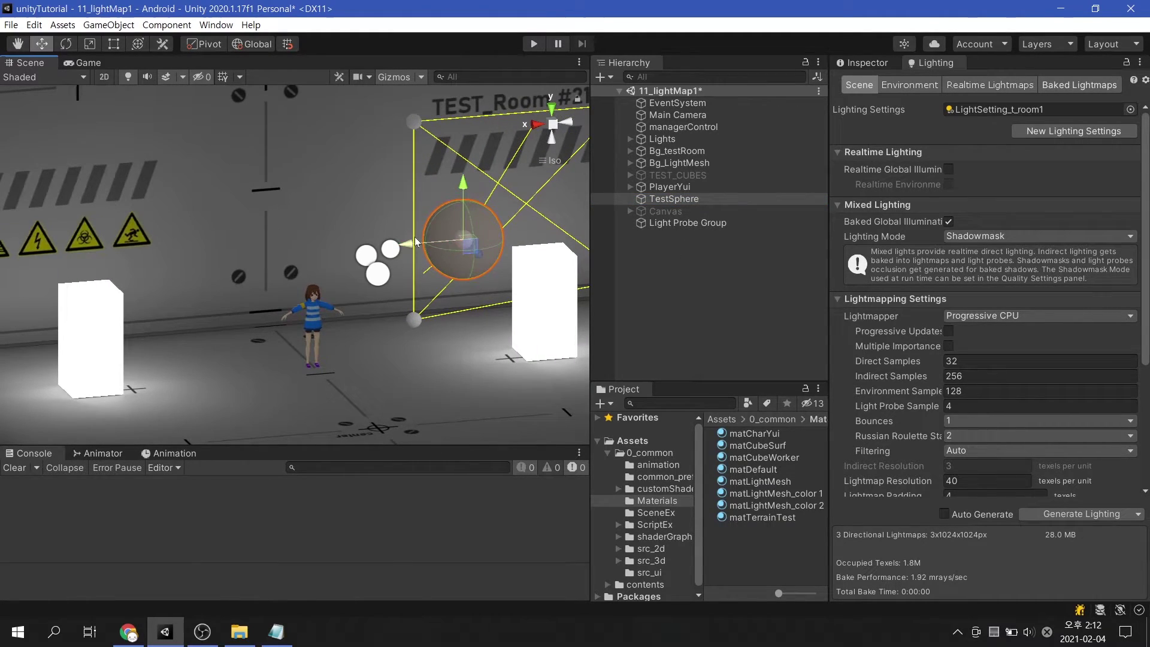
{"action": "left_click_drag", "start_coordinate": [416, 240], "coordinate": [267, 258]}
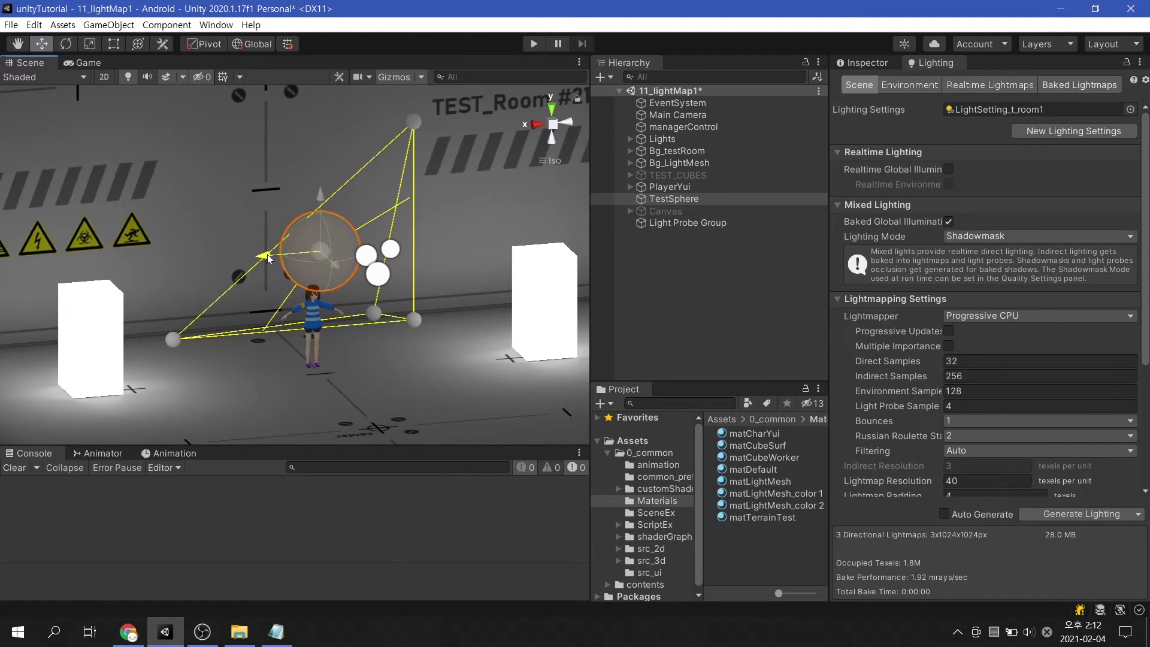
{"action": "left_click_drag", "start_coordinate": [268, 257], "coordinate": [90, 270]}
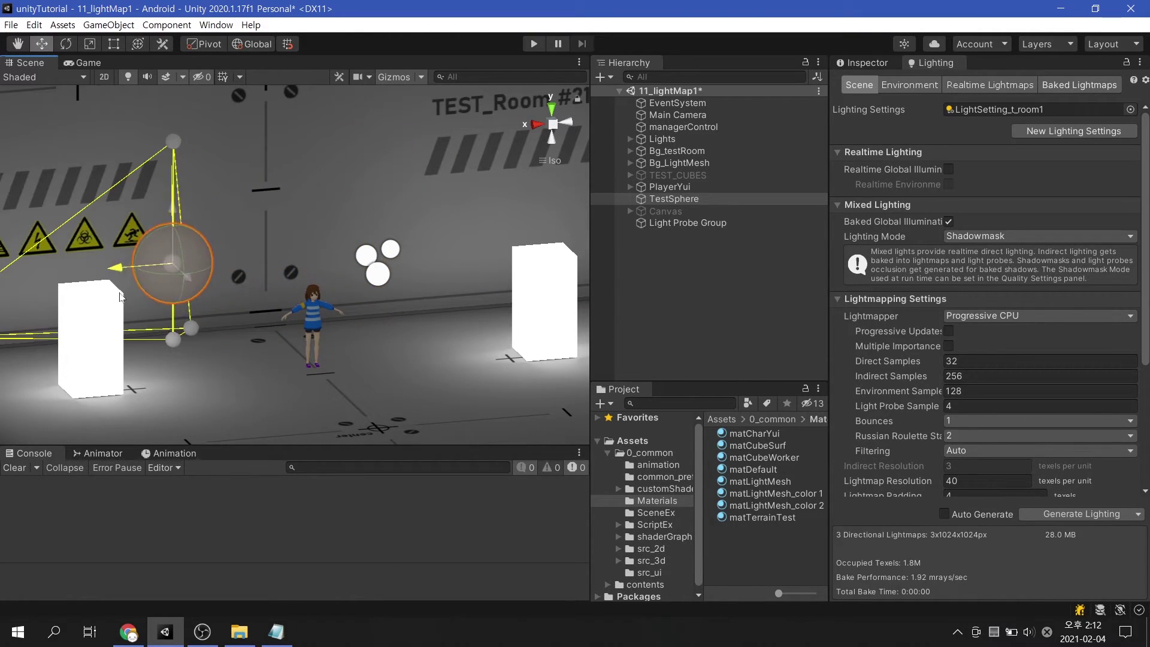
{"action": "left_click", "coordinate": [700, 299]}
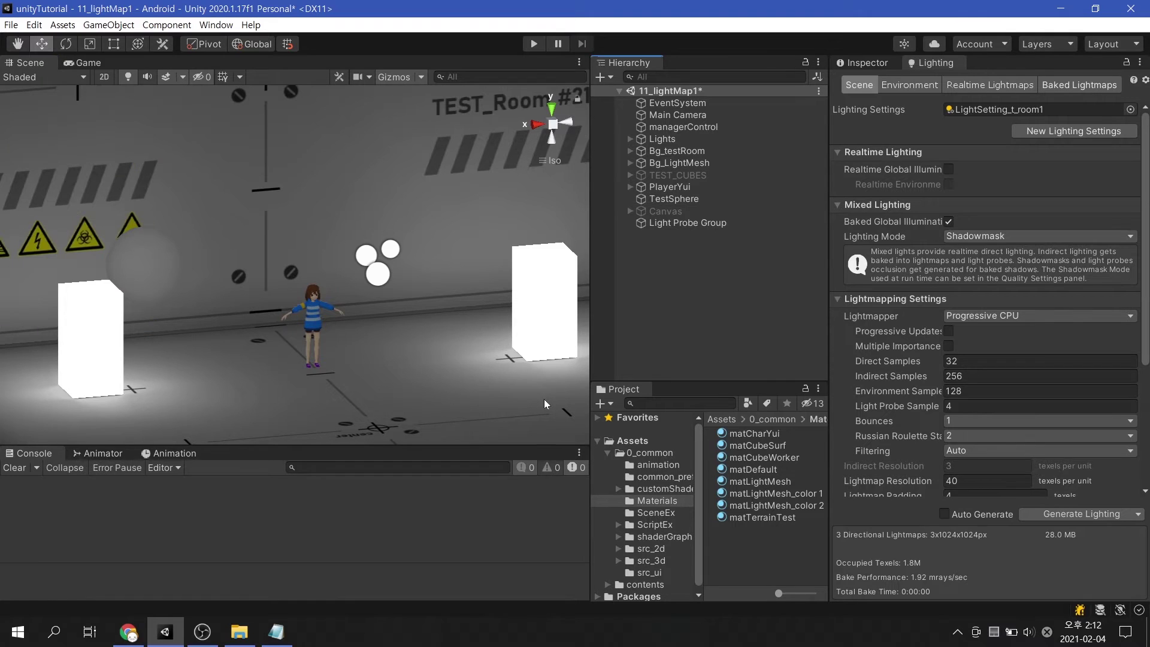
{"action": "left_click_drag", "start_coordinate": [544, 403], "coordinate": [40, 316], "text": "alt"}
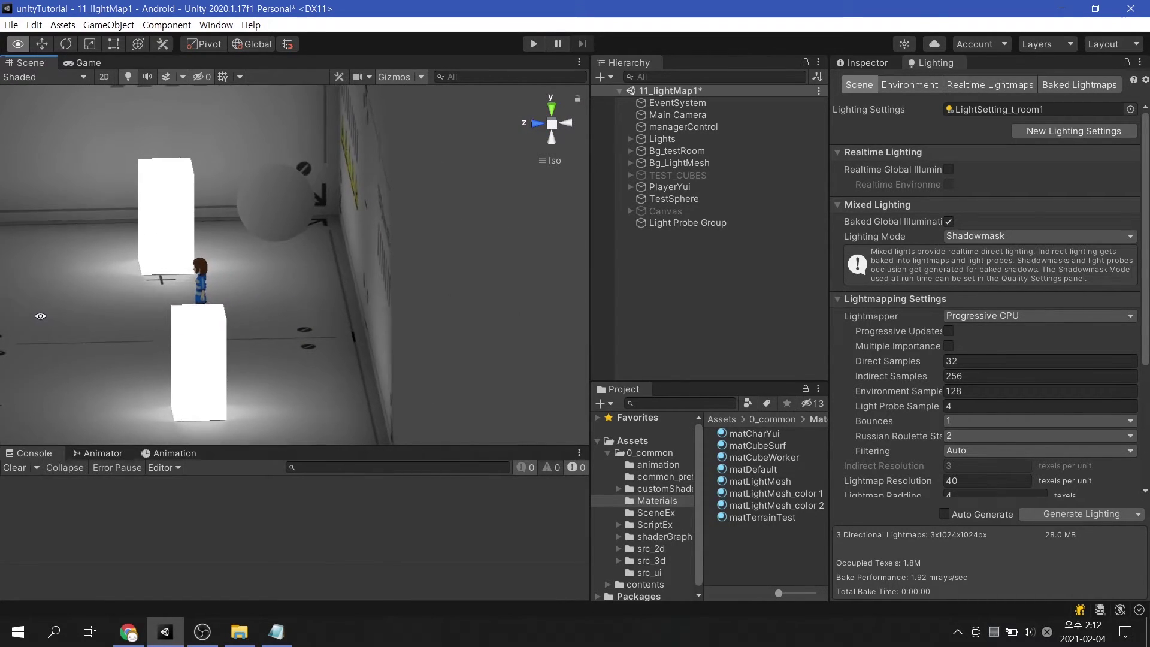
{"action": "left_click_drag", "start_coordinate": [40, 316], "coordinate": [629, 184], "text": "alt"}
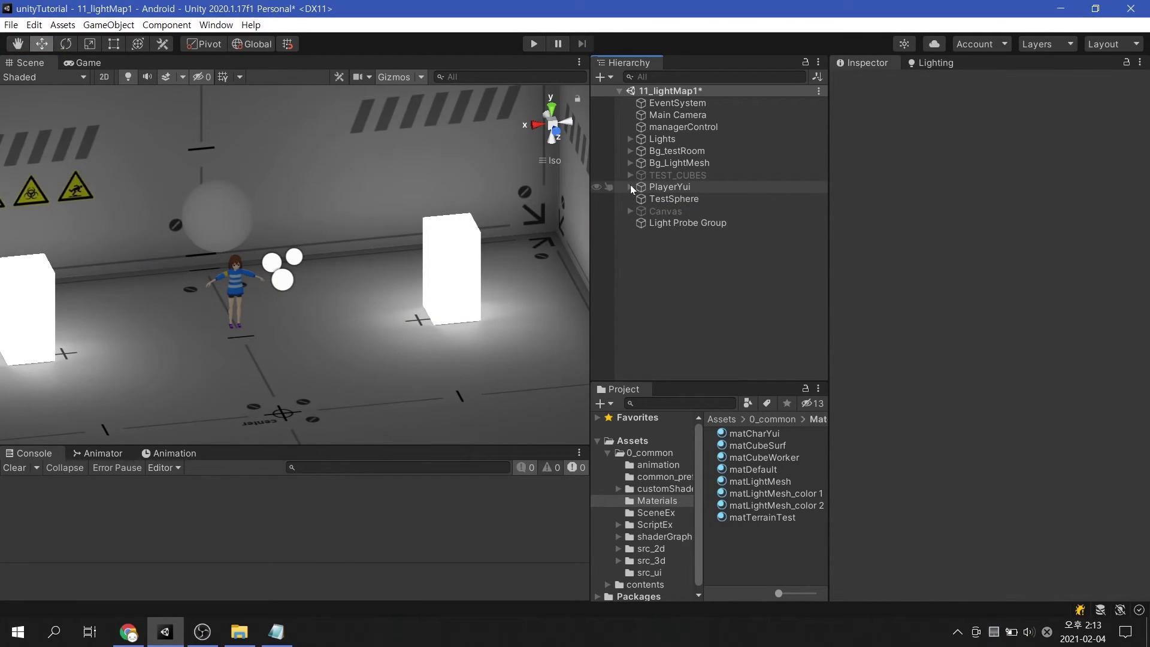
Assign the yellow matLightMesh_color 1 material to CubeLight_stand1.
{"action": "left_click", "coordinate": [630, 163]}
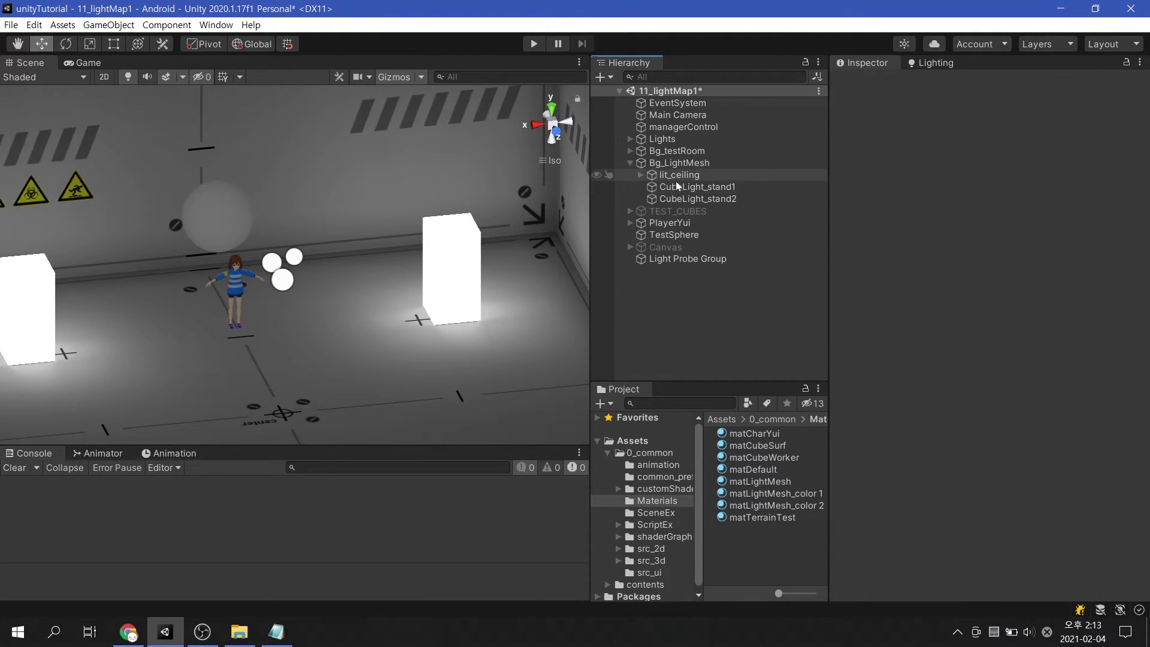
{"action": "left_click", "coordinate": [690, 186]}
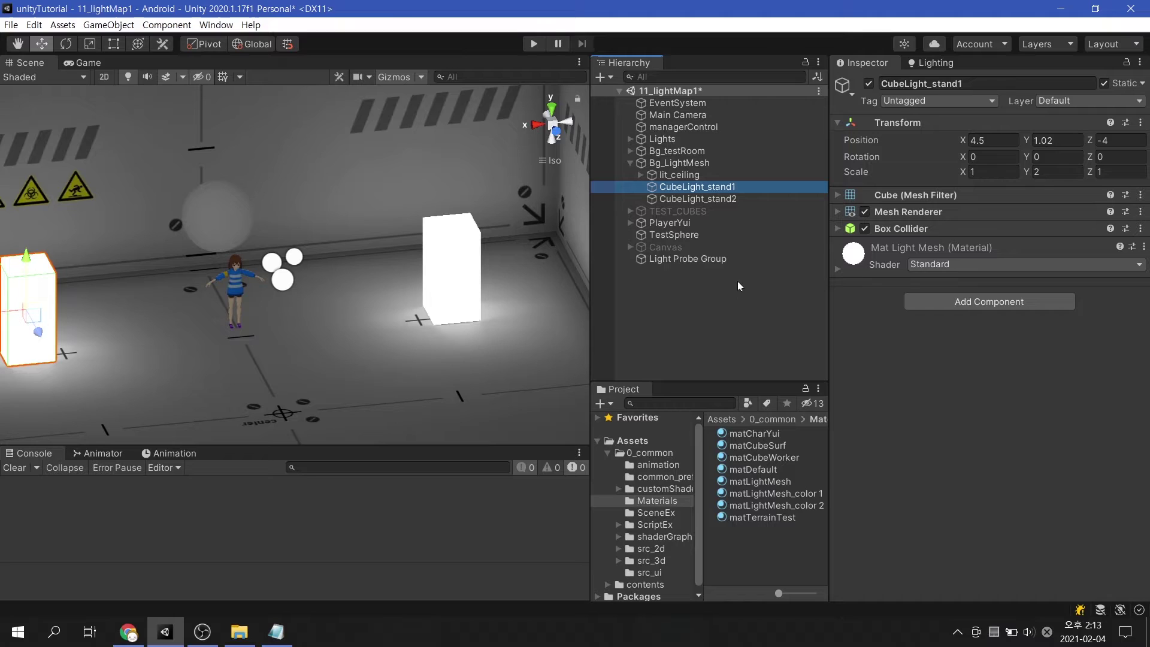
{"action": "left_click_drag", "start_coordinate": [791, 492], "coordinate": [946, 466]}
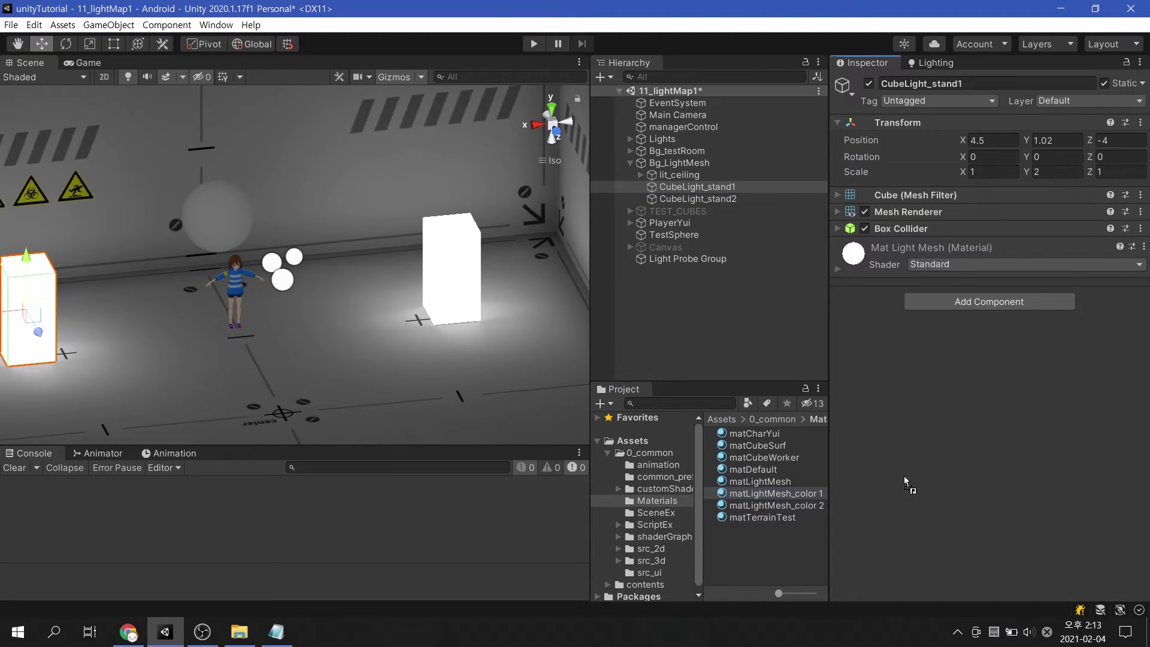
Assign the blue matLightMesh_color 2 material to CubeLight_stand2 and save the scene.
{"action": "left_click", "coordinate": [725, 199]}
{"action": "left_click_drag", "start_coordinate": [811, 505], "coordinate": [935, 481]}
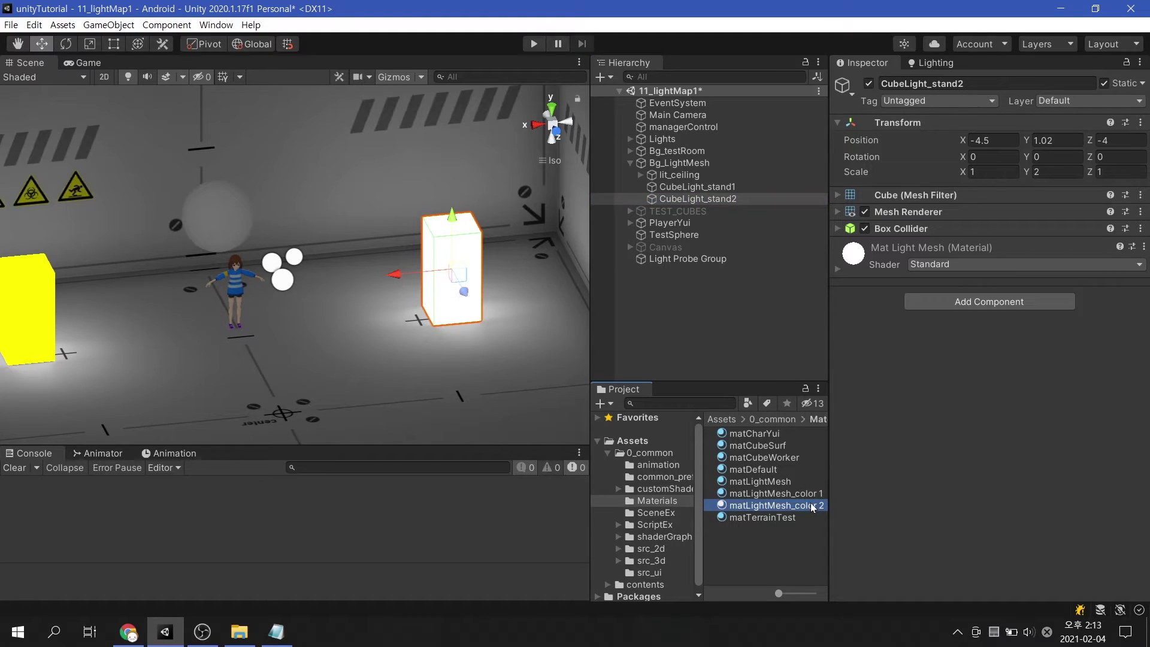
{"action": "left_click", "coordinate": [694, 309]}
{"action": "key", "text": "ctrl+s"}
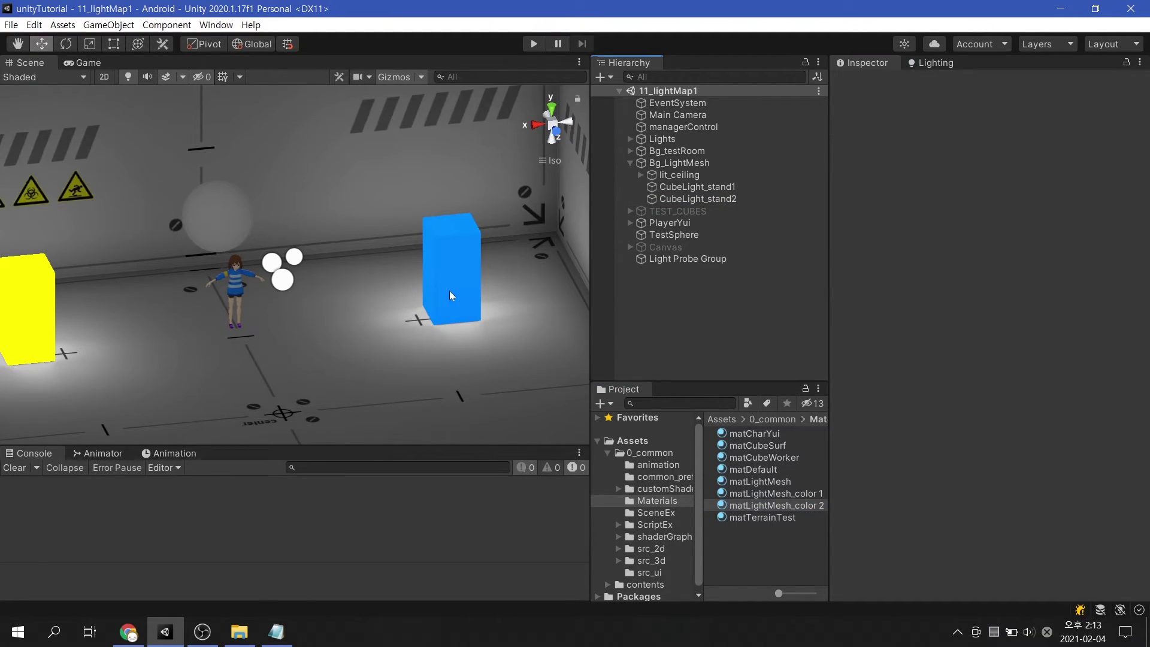
{"action": "scroll", "coordinate": [450, 290], "scroll_direction": "down", "scroll_amount": 3}
{"action": "scroll", "coordinate": [424, 291], "scroll_direction": "down", "scroll_amount": 3}
{"action": "scroll", "coordinate": [349, 306], "scroll_direction": "down", "scroll_amount": 2}
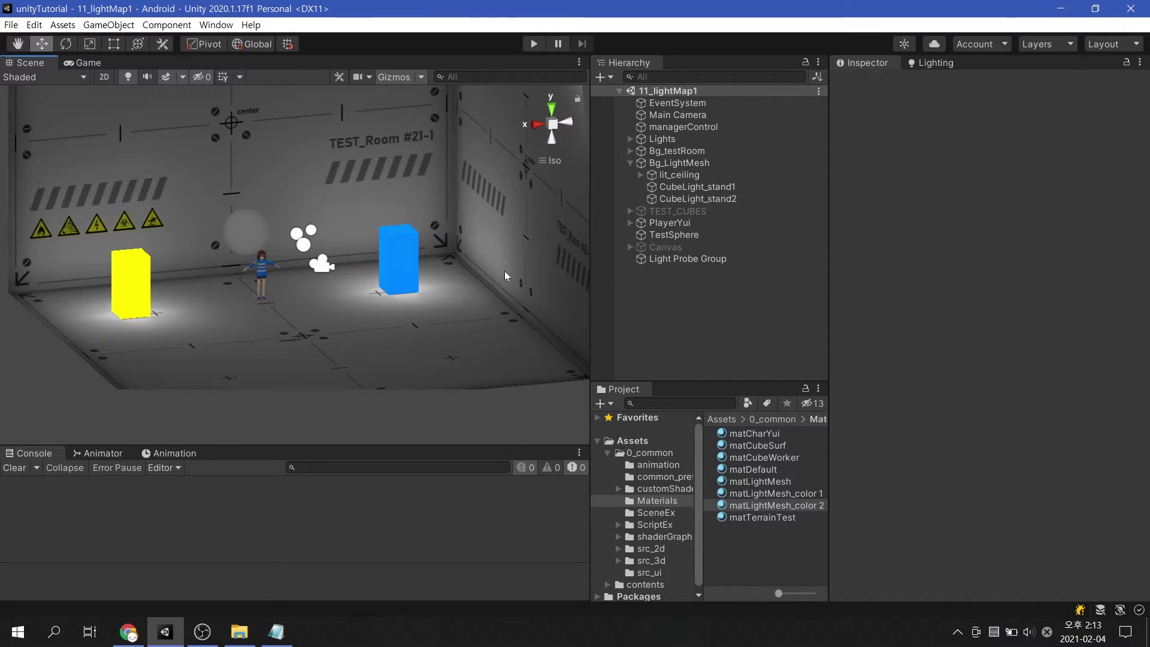
{"action": "mouse_move", "coordinate": [504, 270]}
{"action": "left_mouse_down", "text": "alt"}
{"action": "mouse_move", "coordinate": [467, 320]}
{"action": "mouse_move", "coordinate": [509, 321]}
{"action": "left_mouse_up", "text": "alt"}
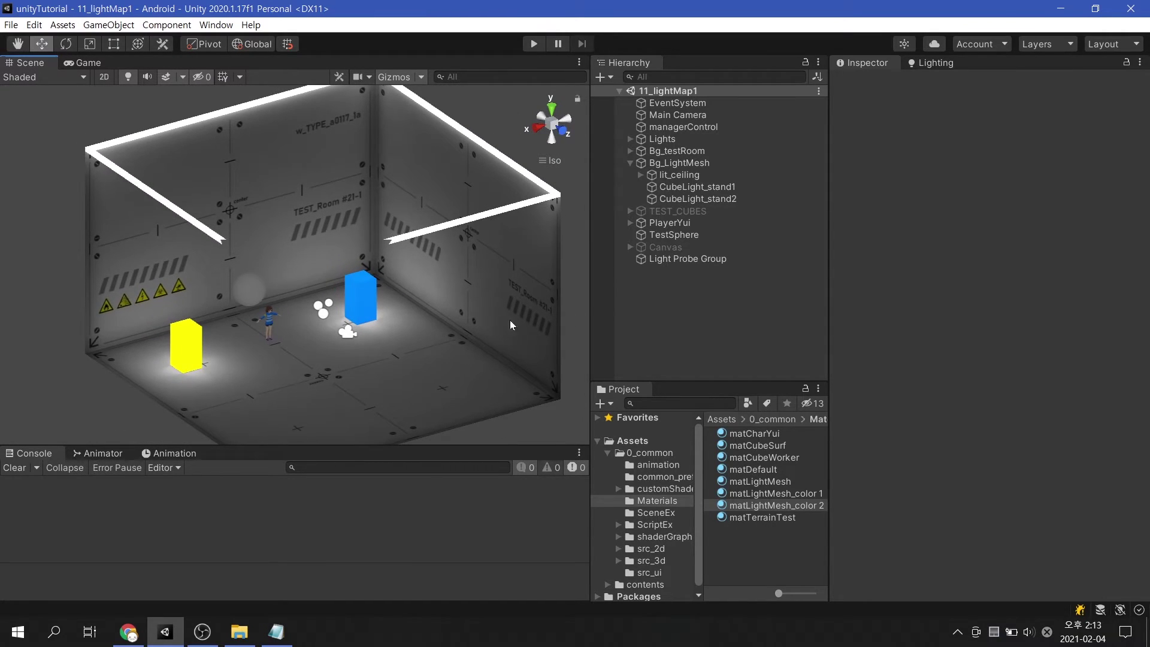
{"action": "left_click", "coordinate": [928, 63]}
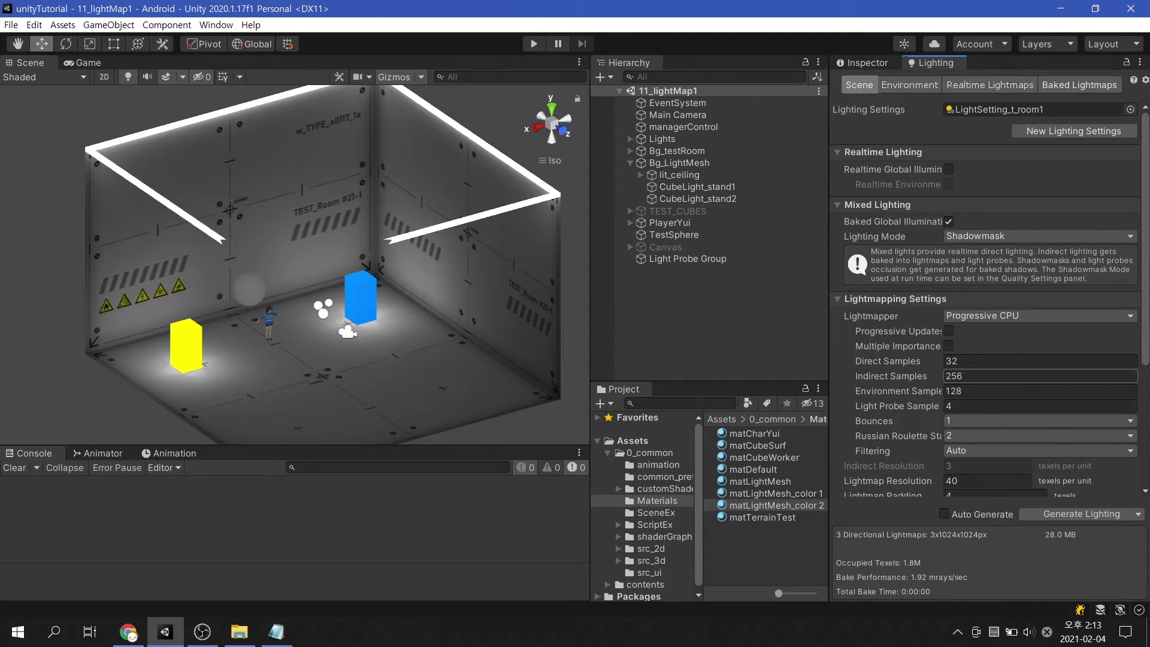
{"action": "left_click", "coordinate": [1077, 514]}
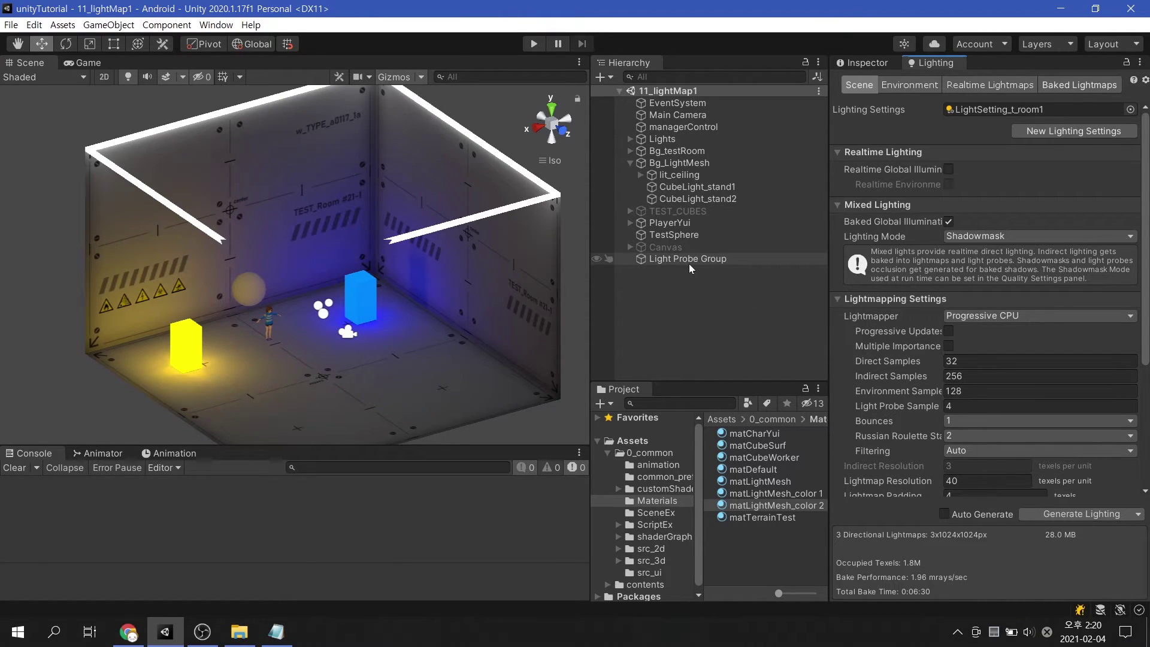
{"action": "left_click", "coordinate": [690, 264]}
{"action": "left_click_drag", "start_coordinate": [449, 307], "coordinate": [320, 368], "text": "alt"}
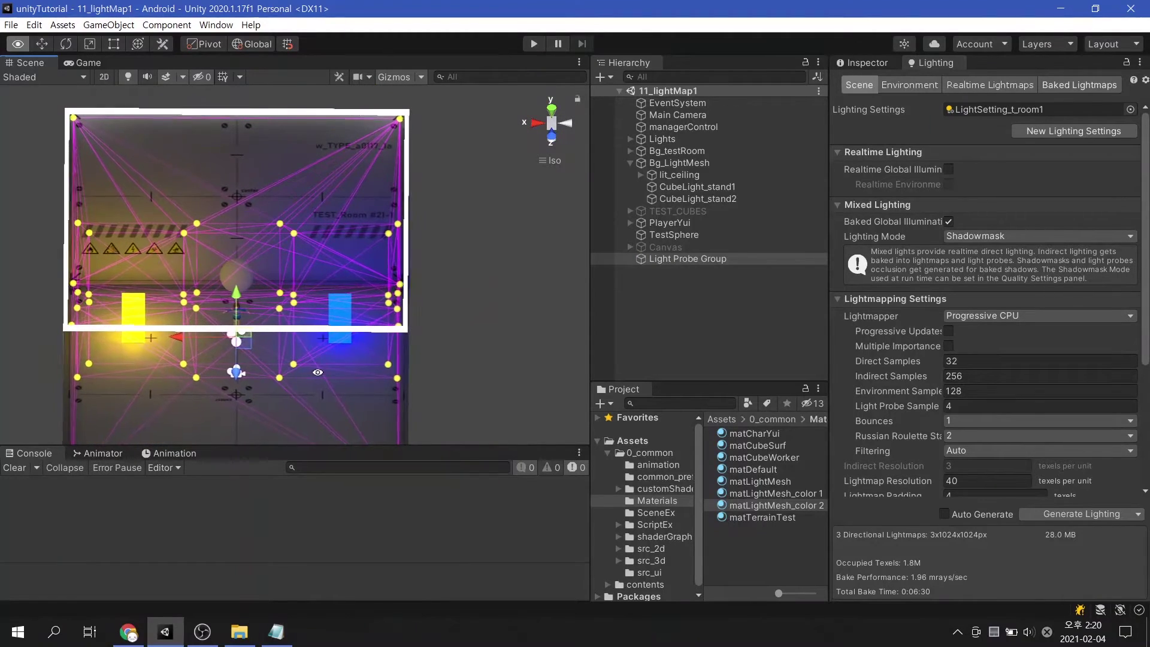
Frame TestSphere, then slide it left along X from the blue cube toward the yellow cube.
{"action": "left_click", "coordinate": [705, 233]}
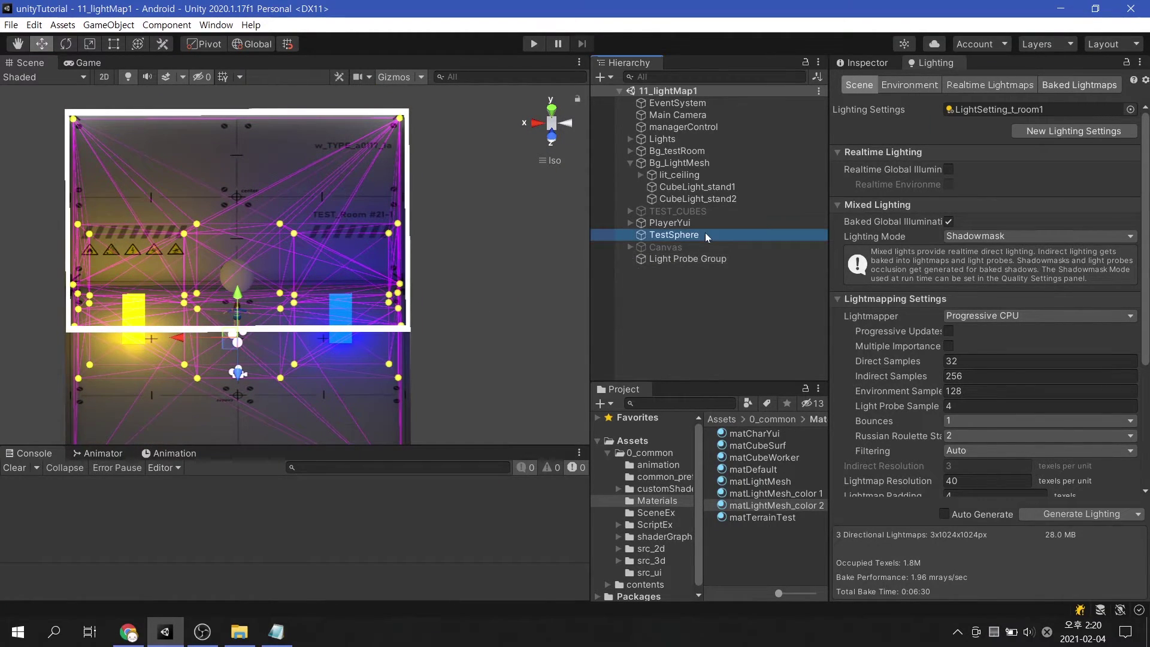
{"action": "key", "text": "f"}
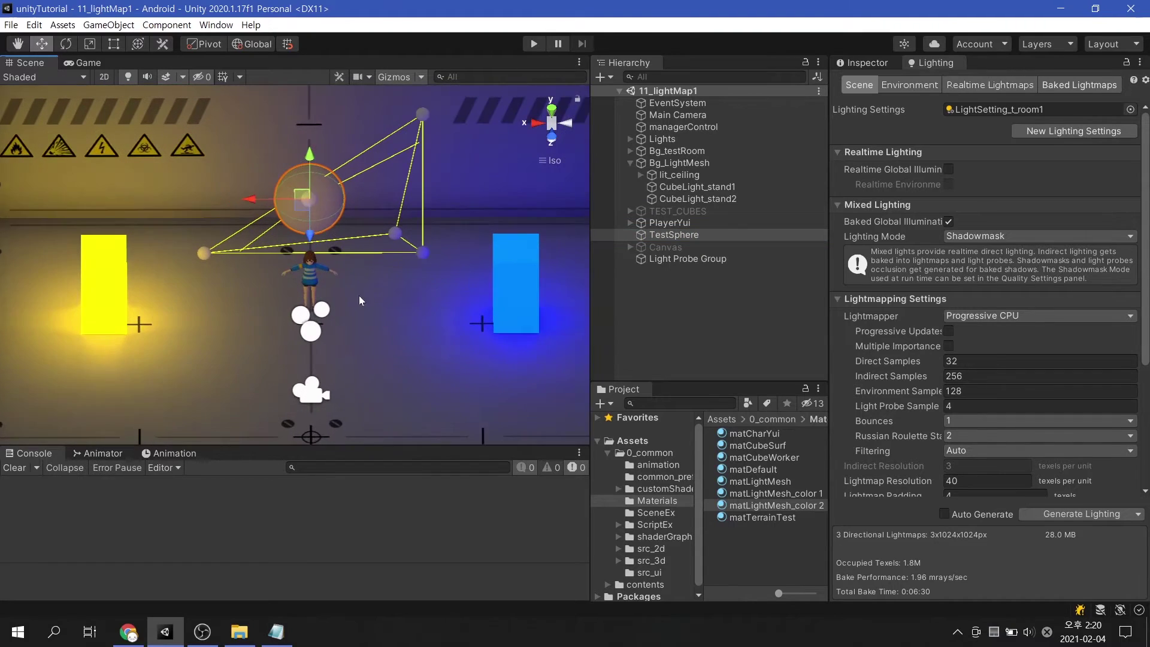
{"action": "mouse_move", "coordinate": [358, 296]}
{"action": "left_mouse_down", "text": "alt"}
{"action": "mouse_move", "coordinate": [267, 247]}
{"action": "mouse_move", "coordinate": [381, 235]}
{"action": "left_mouse_up", "text": "alt"}
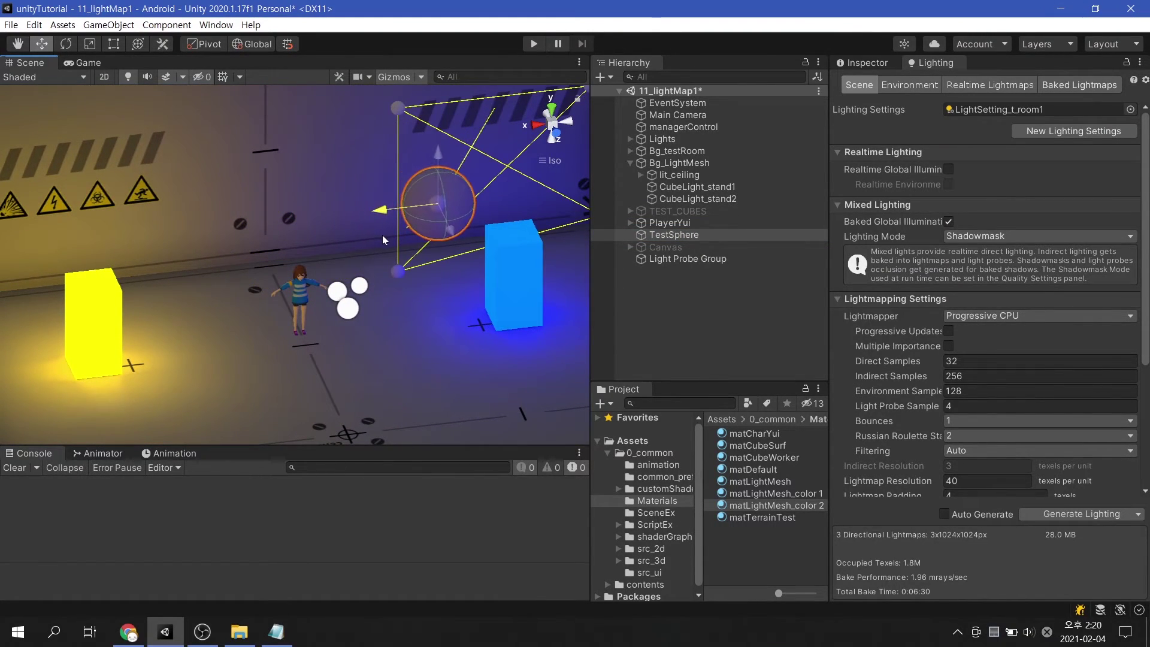
{"action": "mouse_move", "coordinate": [575, 323]}
{"action": "left_mouse_down", "text": "alt"}
{"action": "mouse_move", "coordinate": [508, 323]}
{"action": "mouse_move", "coordinate": [584, 324]}
{"action": "left_mouse_up", "text": "alt"}
{"action": "left_click", "coordinate": [678, 323]}
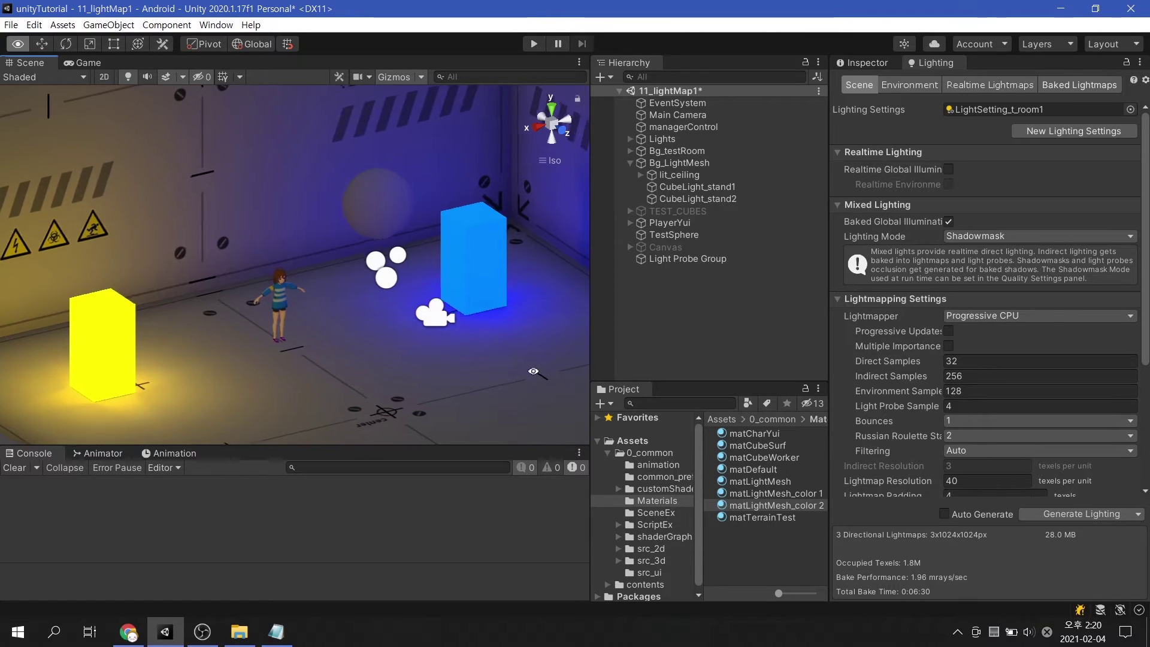
{"action": "left_click_drag", "start_coordinate": [540, 355], "coordinate": [449, 377], "text": "alt"}
{"action": "mouse_move", "coordinate": [449, 378]}
{"action": "middle_mouse_down"}
{"action": "mouse_move", "coordinate": [368, 398]}
{"action": "mouse_move", "coordinate": [368, 387]}
{"action": "middle_mouse_up"}
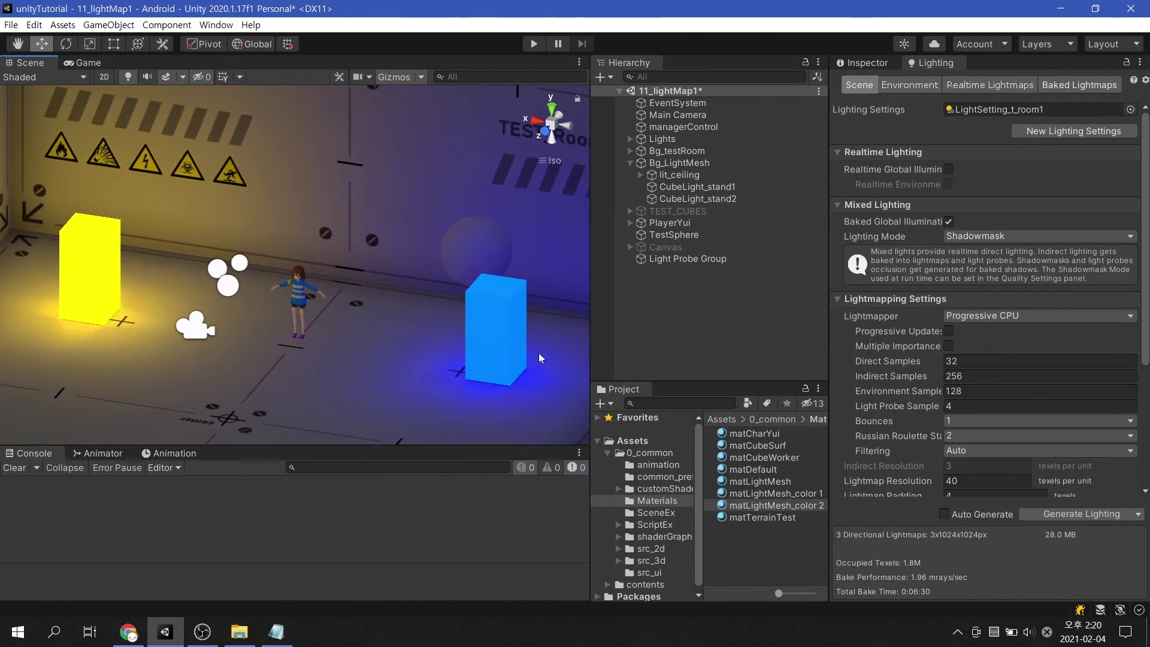
{"action": "left_click", "coordinate": [683, 233]}
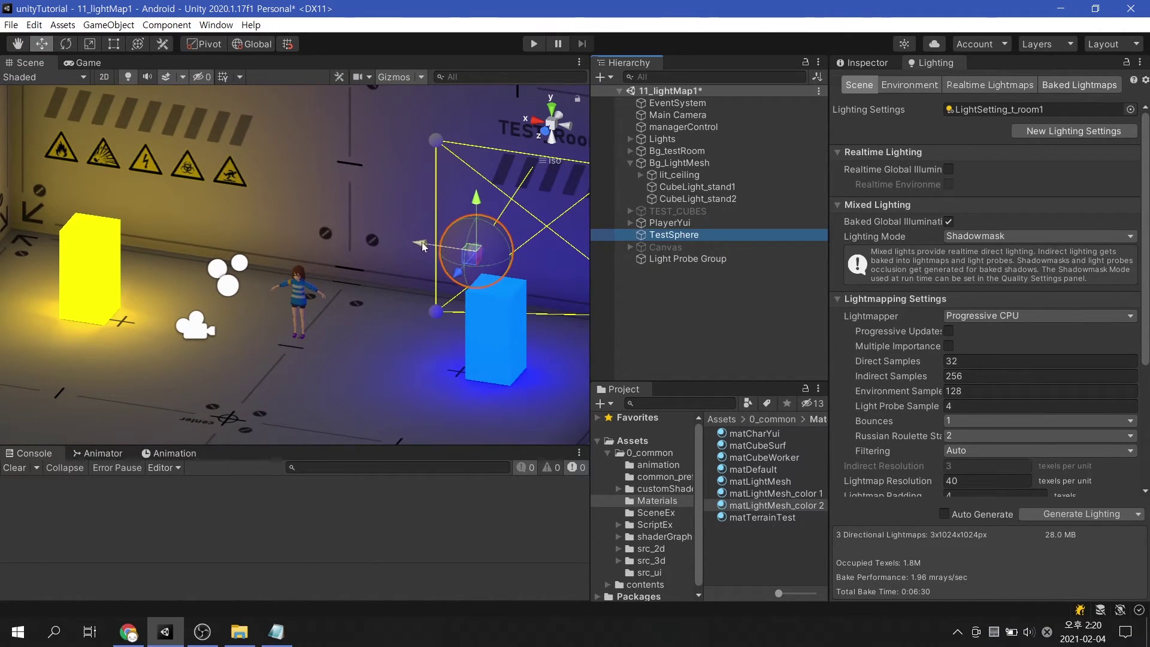
{"action": "left_click_drag", "start_coordinate": [422, 241], "coordinate": [136, 164]}
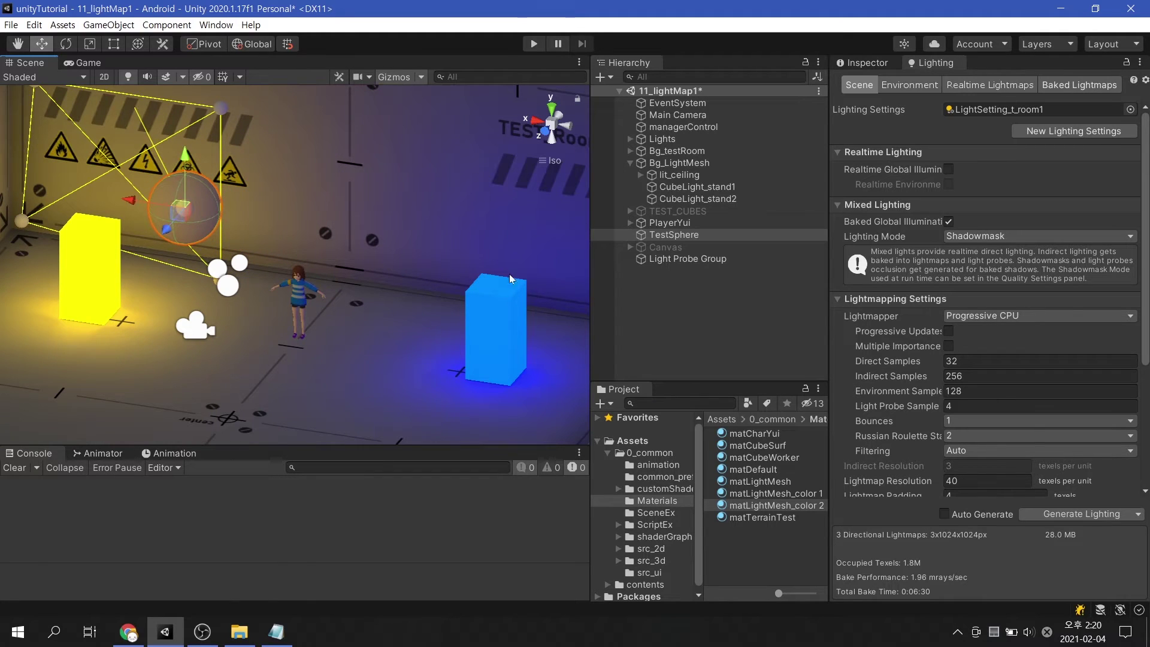
{"action": "left_click_drag", "start_coordinate": [366, 342], "coordinate": [553, 355], "text": "alt"}
{"action": "left_click", "coordinate": [694, 335]}
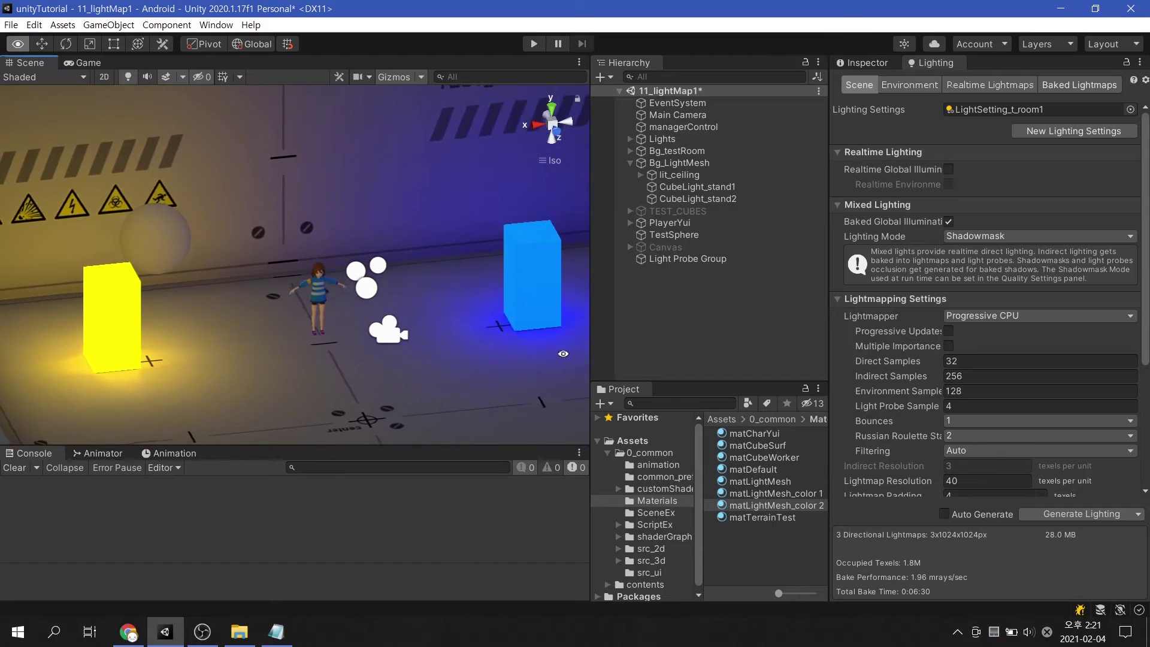
Enter play mode and run the character to the right with the Right arrow key.
{"action": "left_click", "coordinate": [525, 46]}
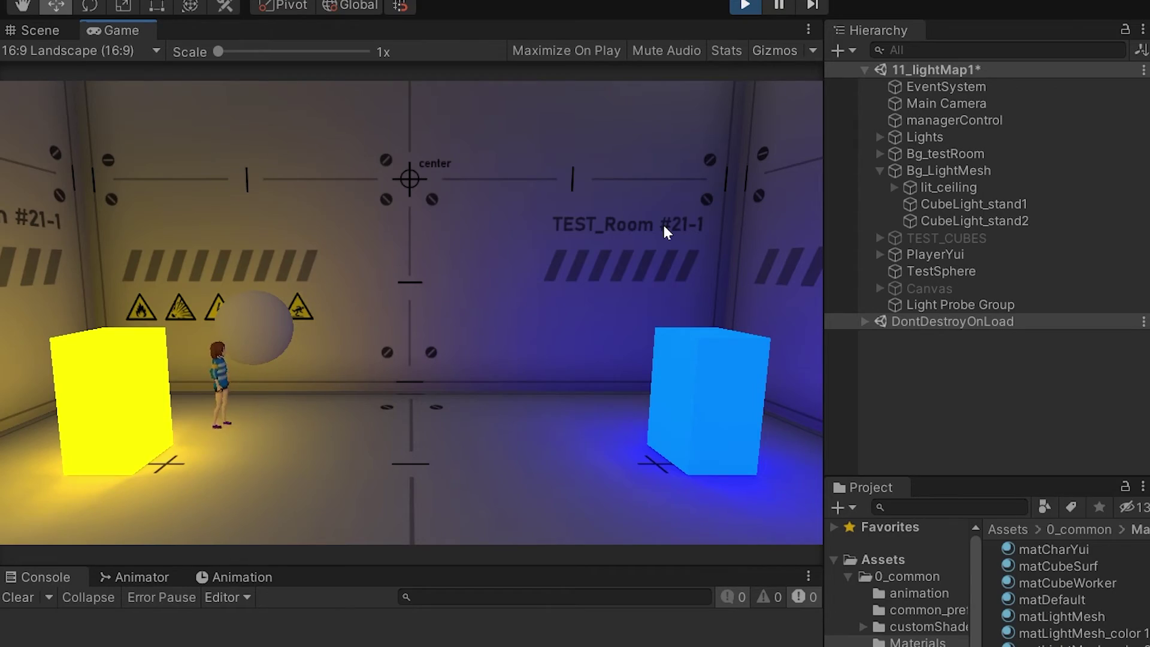
{"action": "key", "text": "Right"}
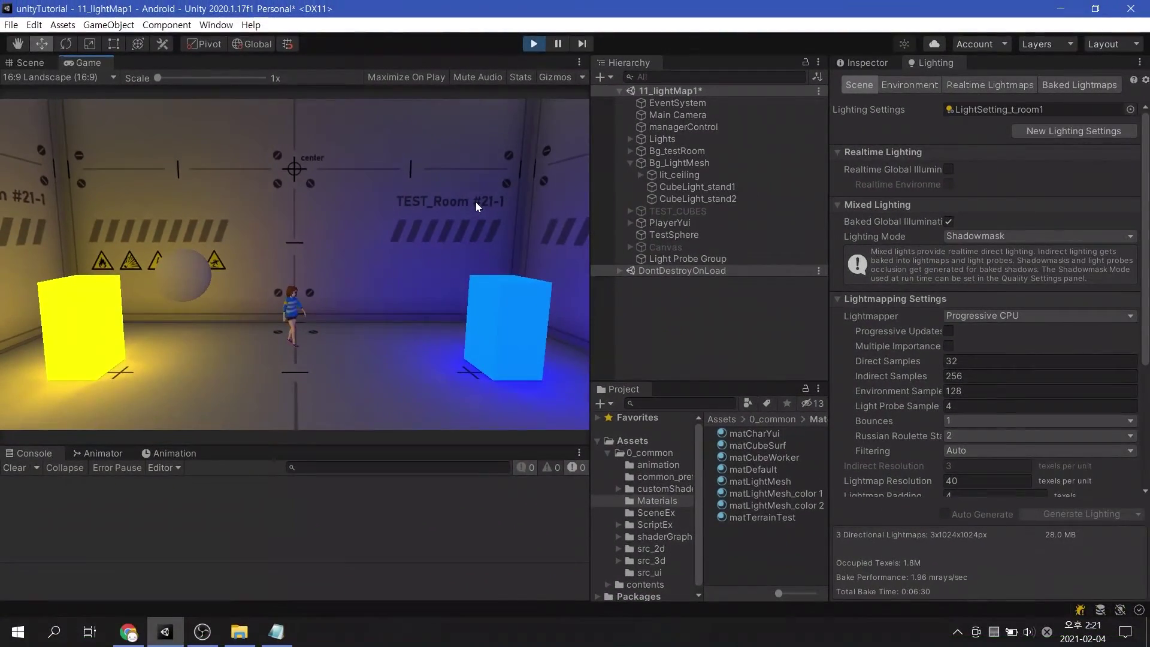
Select Light Probe Group and orbit to view the probe grid around the room.
{"action": "left_click_drag", "start_coordinate": [476, 202], "coordinate": [418, 291], "text": "alt"}
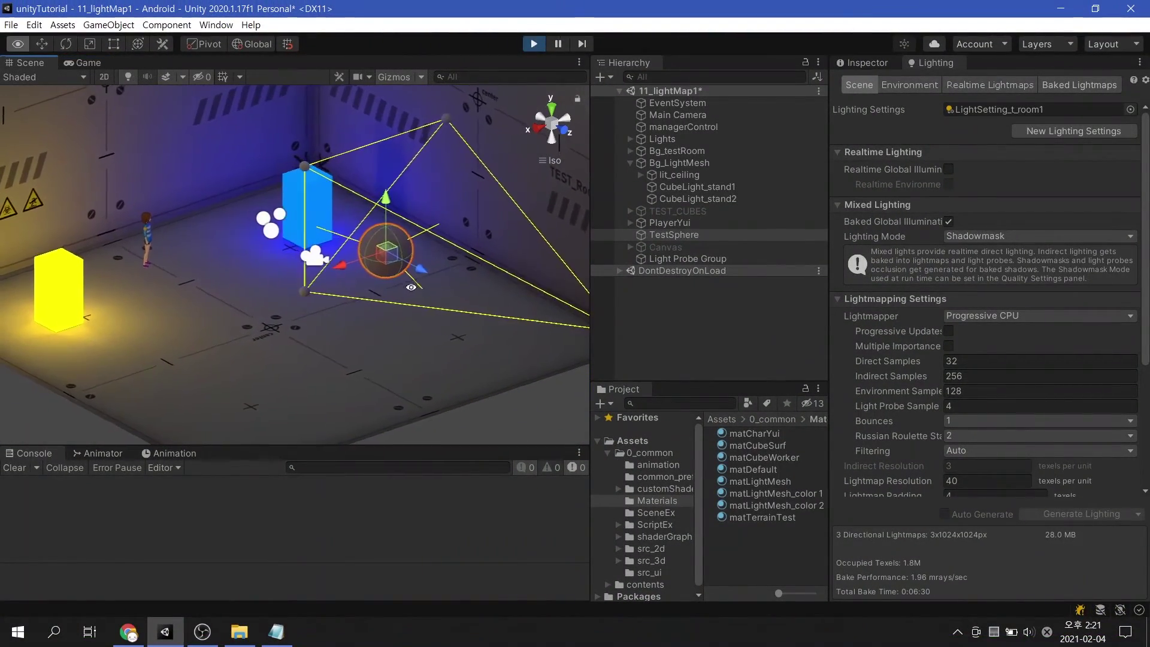
{"action": "left_click_drag", "start_coordinate": [526, 305], "coordinate": [512, 310], "text": "alt"}
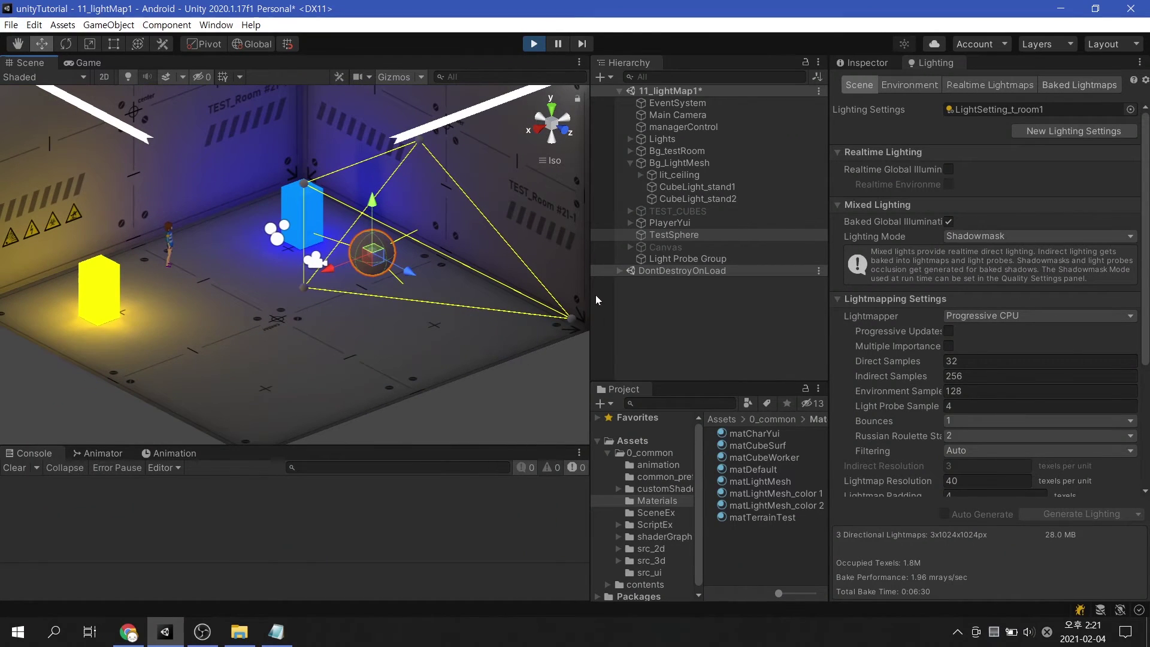
{"action": "left_click", "coordinate": [693, 260]}
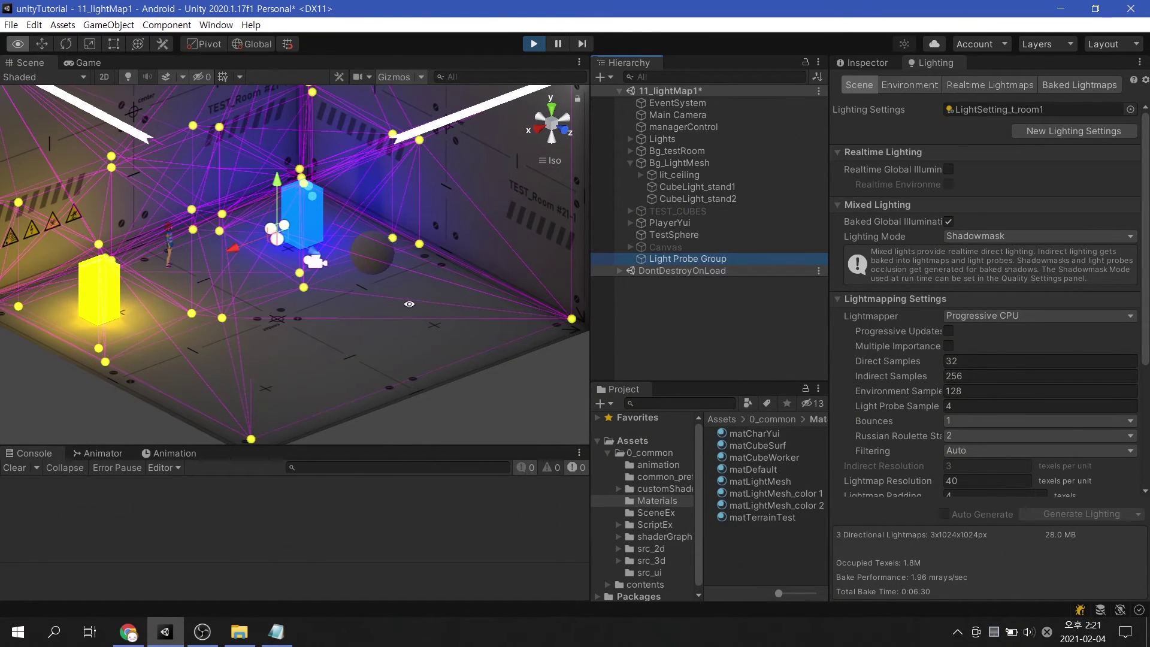
{"action": "mouse_move", "coordinate": [467, 297]}
{"action": "left_mouse_down", "text": "alt"}
{"action": "mouse_move", "coordinate": [587, 349]}
{"action": "mouse_move", "coordinate": [16, 335]}
{"action": "mouse_move", "coordinate": [363, 366]}
{"action": "mouse_move", "coordinate": [574, 306]}
{"action": "left_mouse_up", "text": "alt"}
Select PlayerYui and, in the Game view, run the character toward the camera.
{"action": "left_click", "coordinate": [684, 224]}
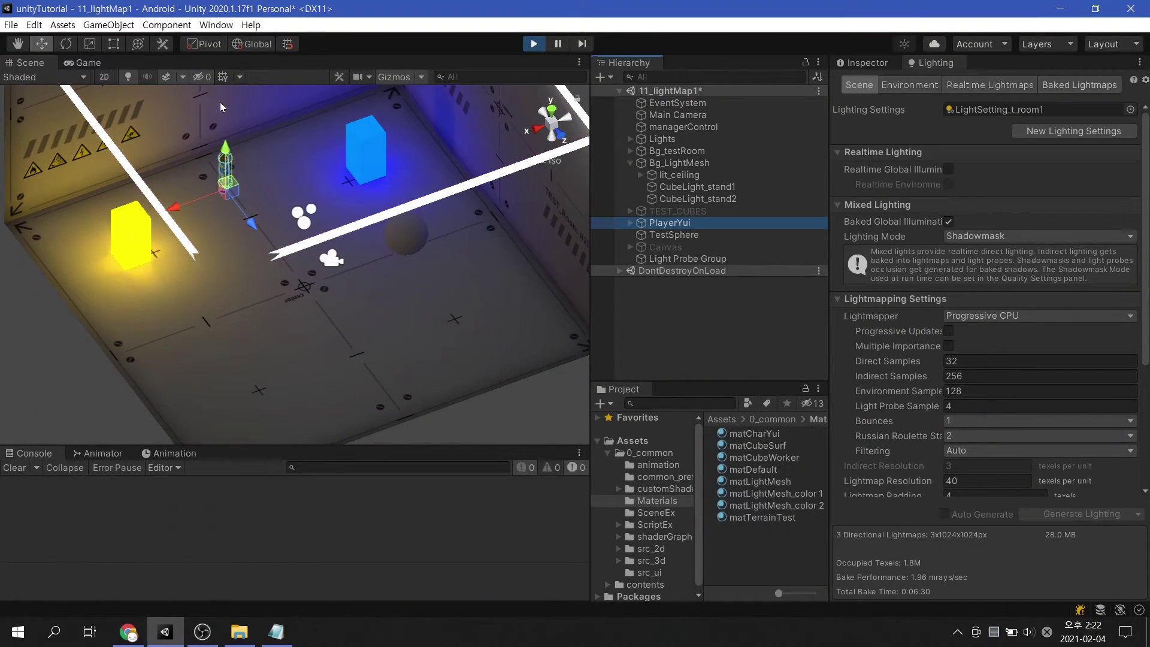
{"action": "left_click", "coordinate": [84, 63]}
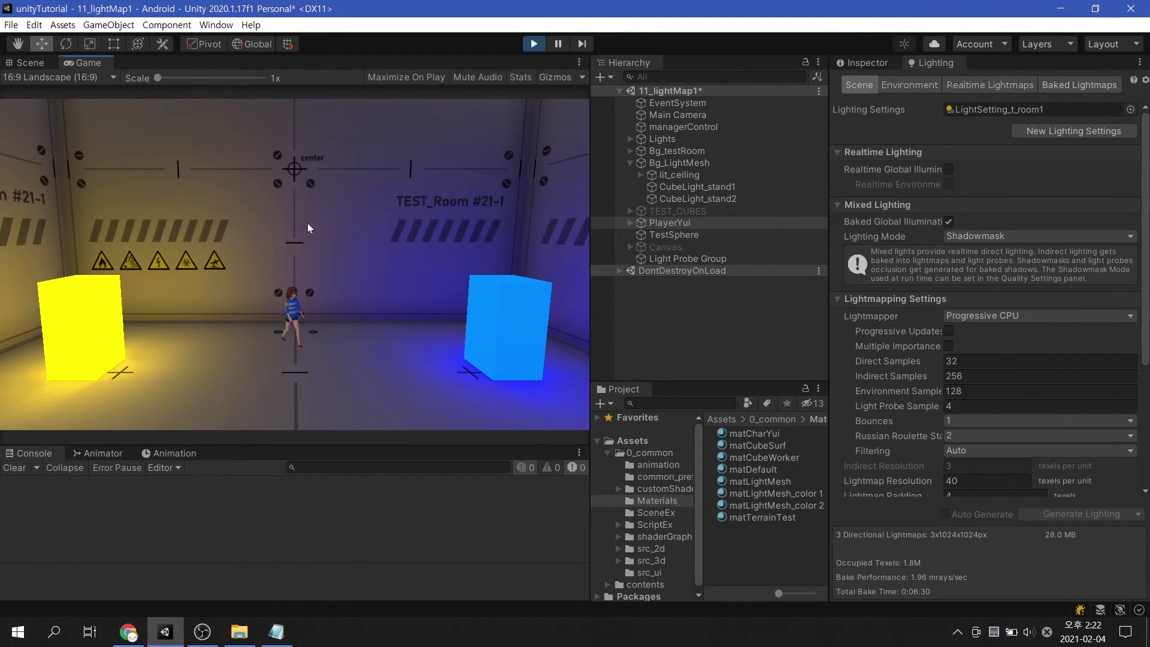
{"action": "key", "text": "Down"}
{"action": "key", "text": "Left"}
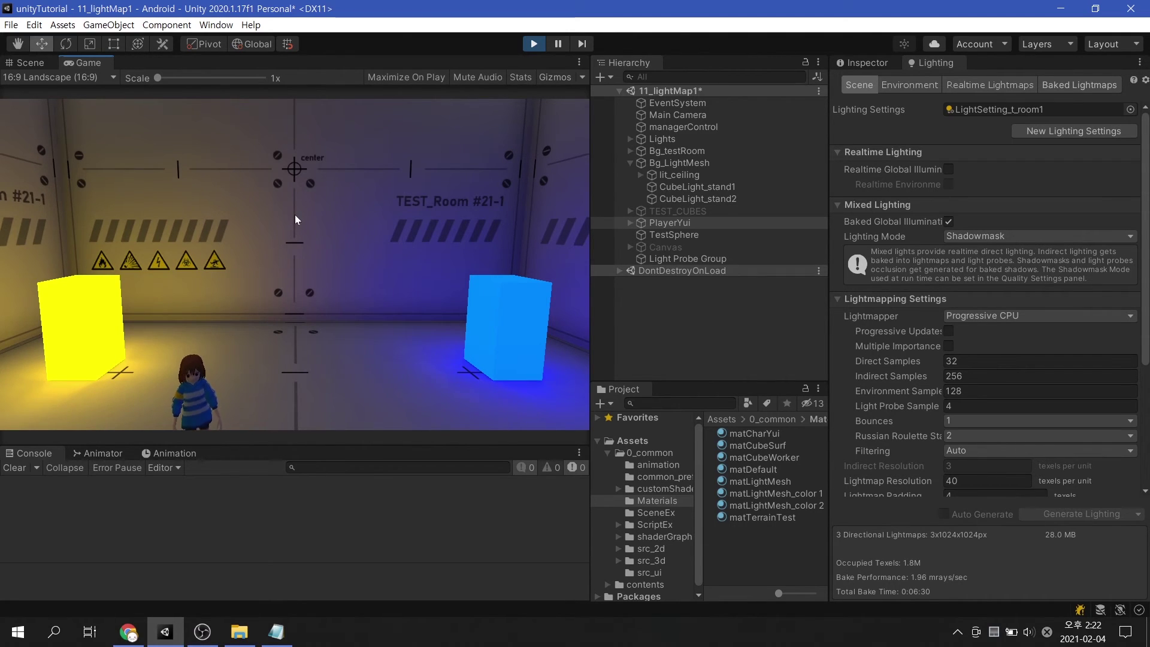
Back in the Scene view, expand PlayerYui and select mesh_player_yui_default.
{"action": "left_click", "coordinate": [33, 61]}
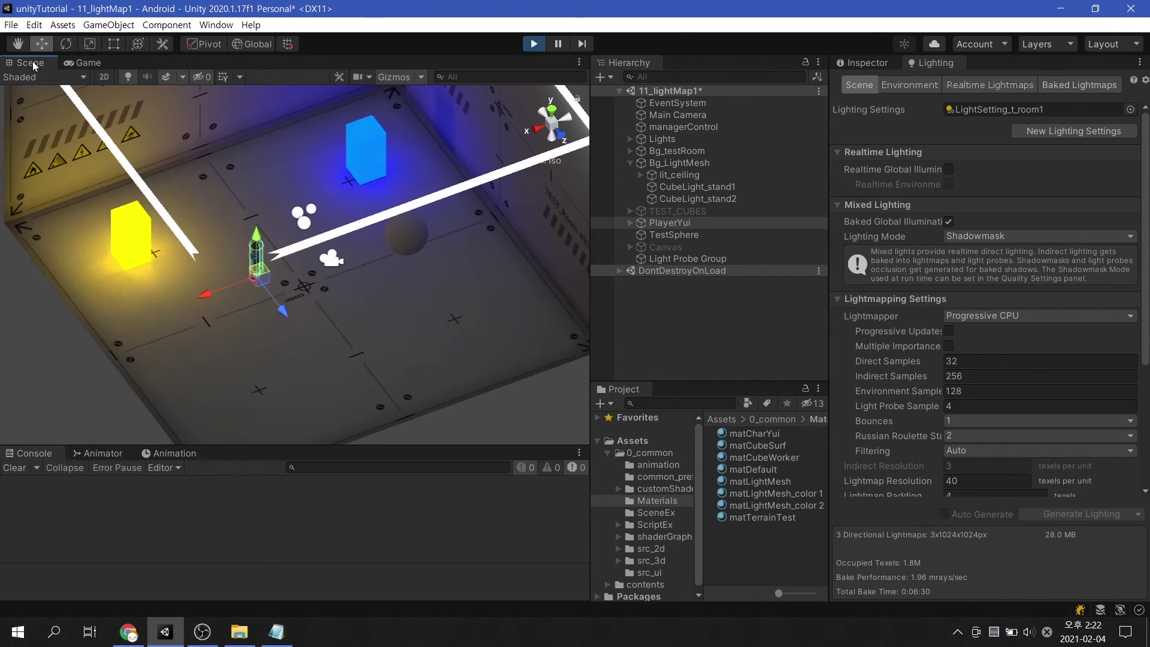
{"action": "left_click_drag", "start_coordinate": [378, 225], "coordinate": [509, 206], "text": "alt"}
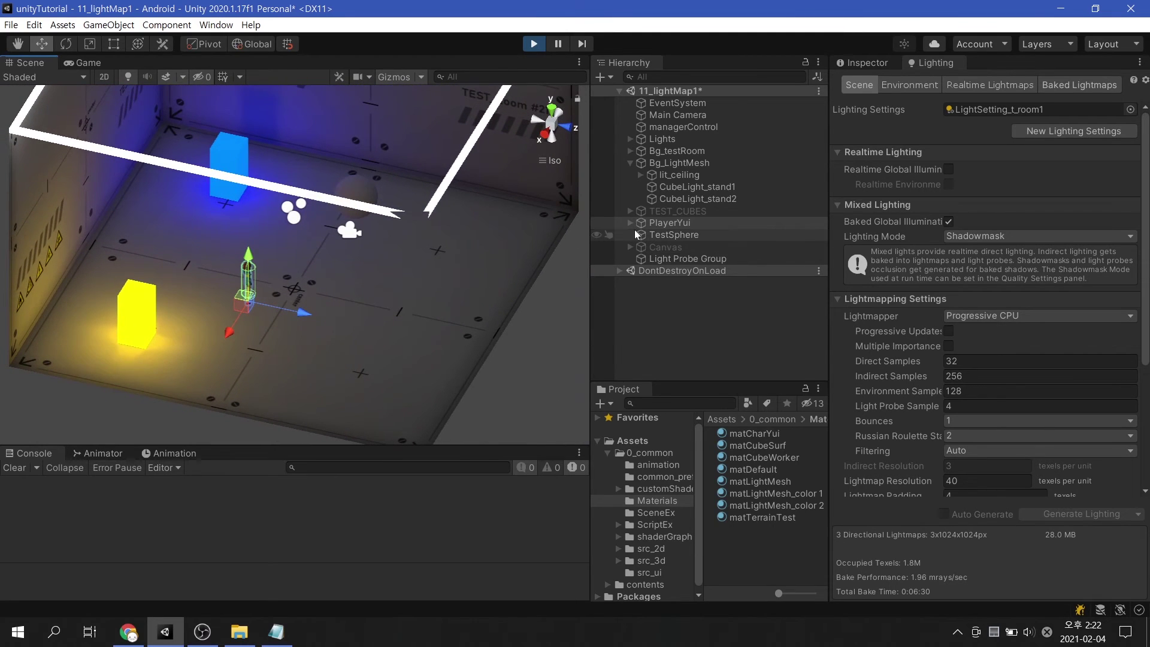
{"action": "left_click", "coordinate": [630, 222]}
{"action": "left_click", "coordinate": [710, 259]}
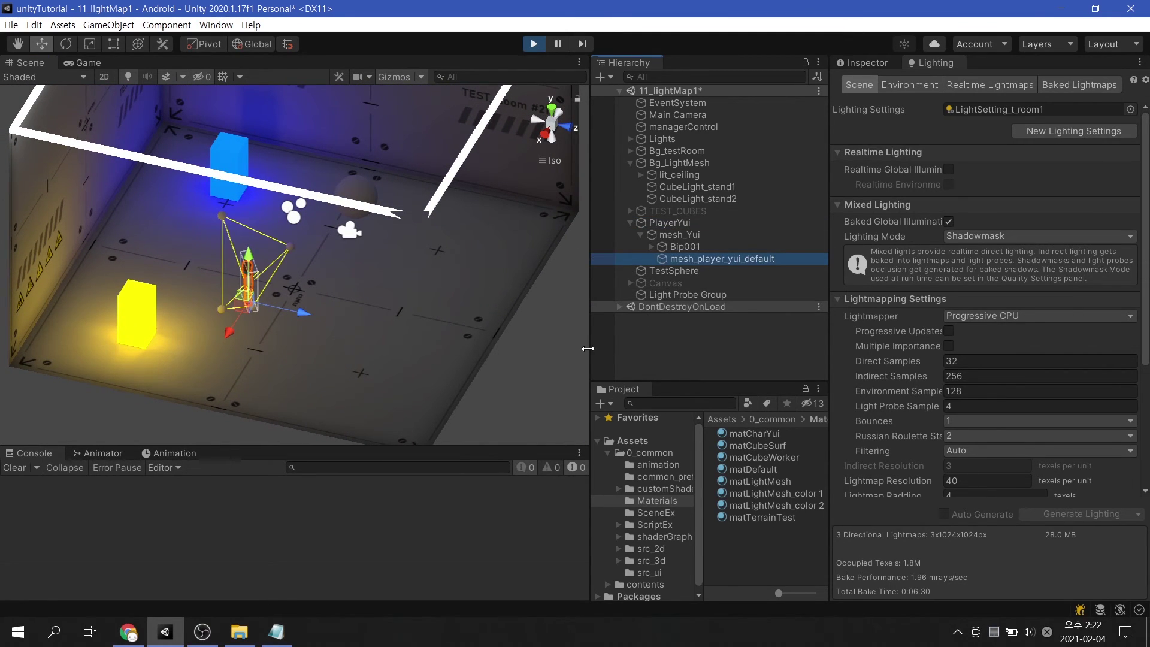
{"action": "left_click_drag", "start_coordinate": [469, 352], "coordinate": [526, 337], "text": "alt"}
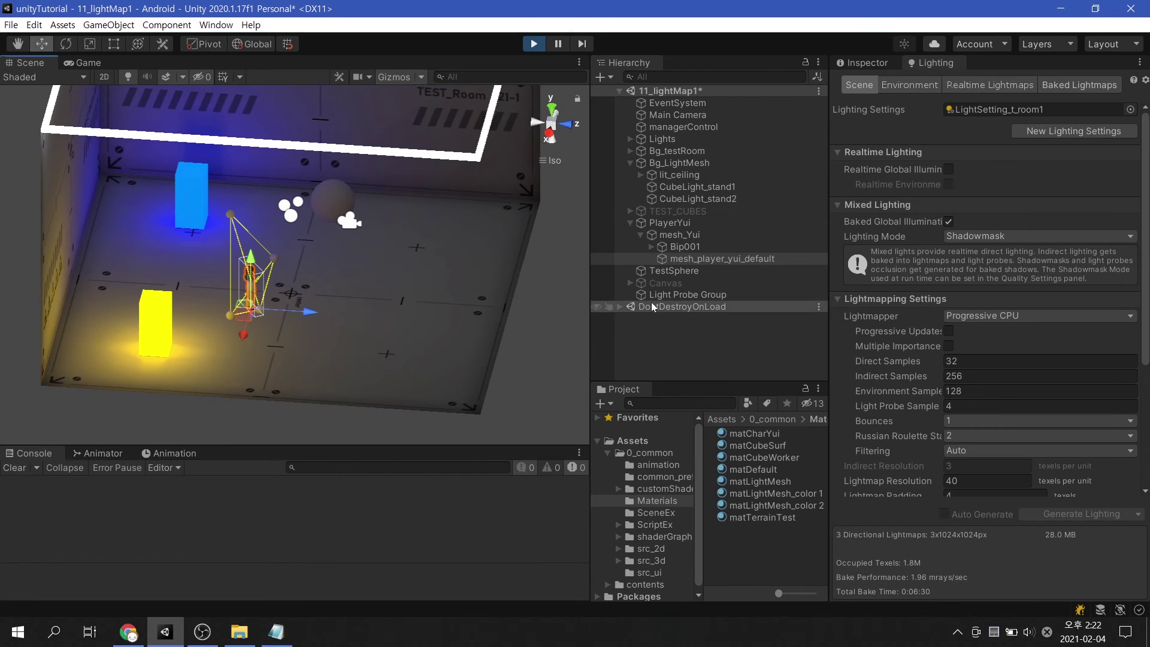
{"action": "left_click", "coordinate": [681, 297]}
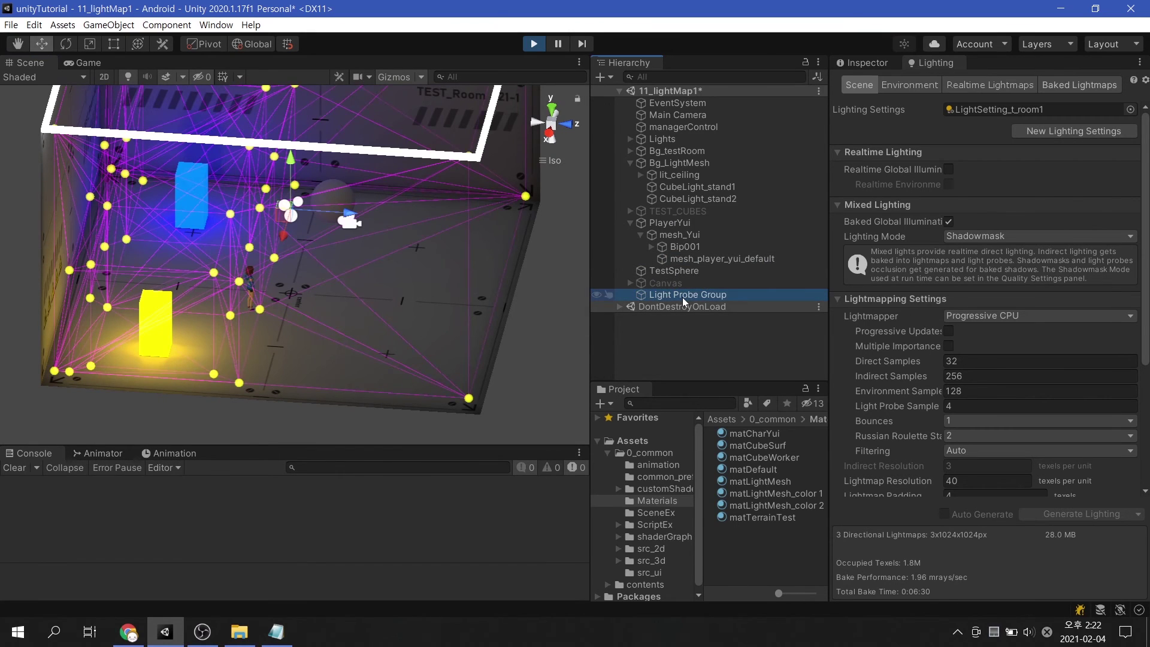
{"action": "middle_click_drag", "start_coordinate": [270, 323], "coordinate": [280, 269]}
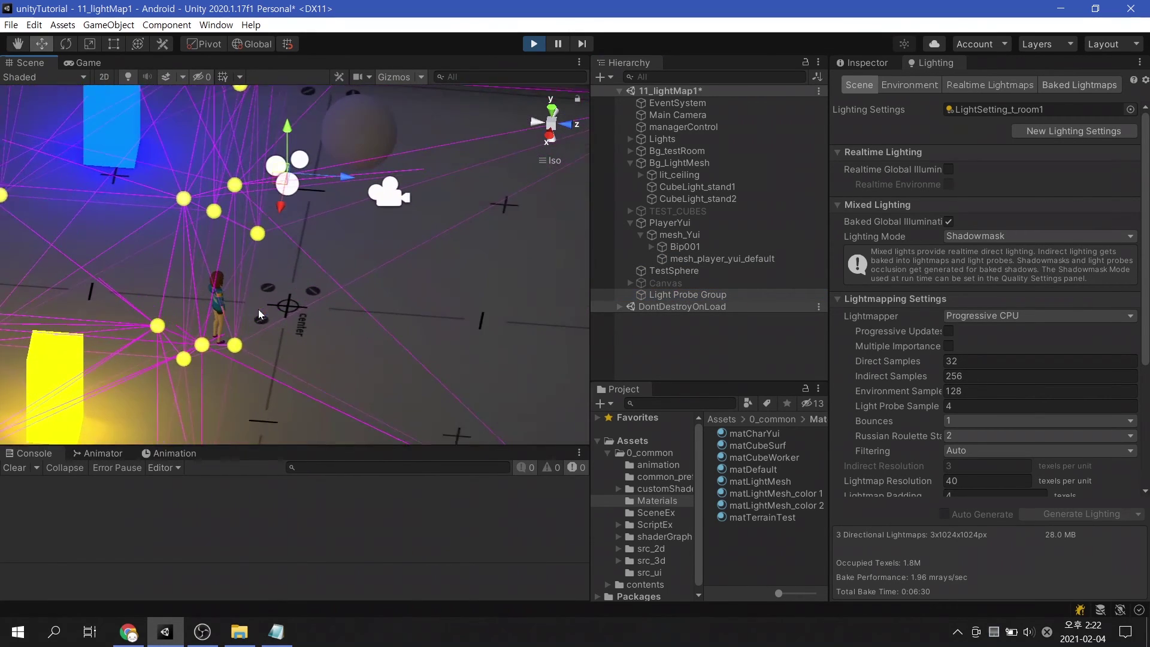
{"action": "scroll", "coordinate": [258, 310], "scroll_direction": "up", "scroll_amount": 3}
{"action": "mouse_move", "coordinate": [281, 269]}
{"action": "left_mouse_down", "text": "alt"}
{"action": "mouse_move", "coordinate": [397, 340]}
{"action": "mouse_move", "coordinate": [1070, 162]}
{"action": "left_mouse_up", "text": "alt"}
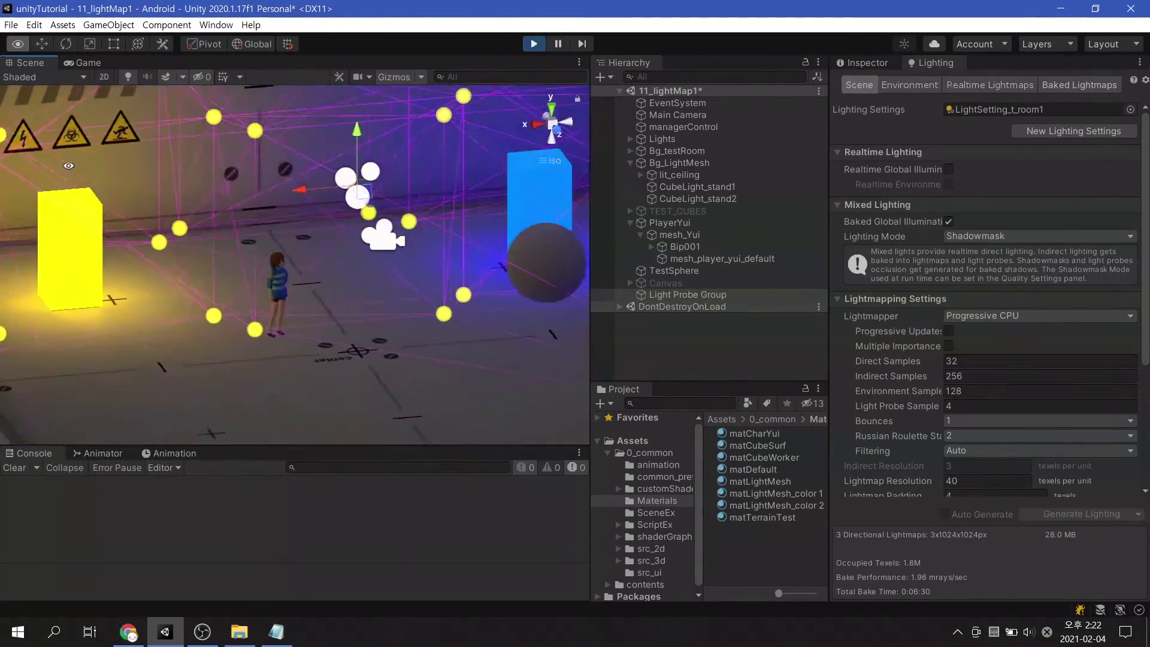
{"action": "left_click_drag", "start_coordinate": [1070, 158], "coordinate": [924, 243], "text": "alt"}
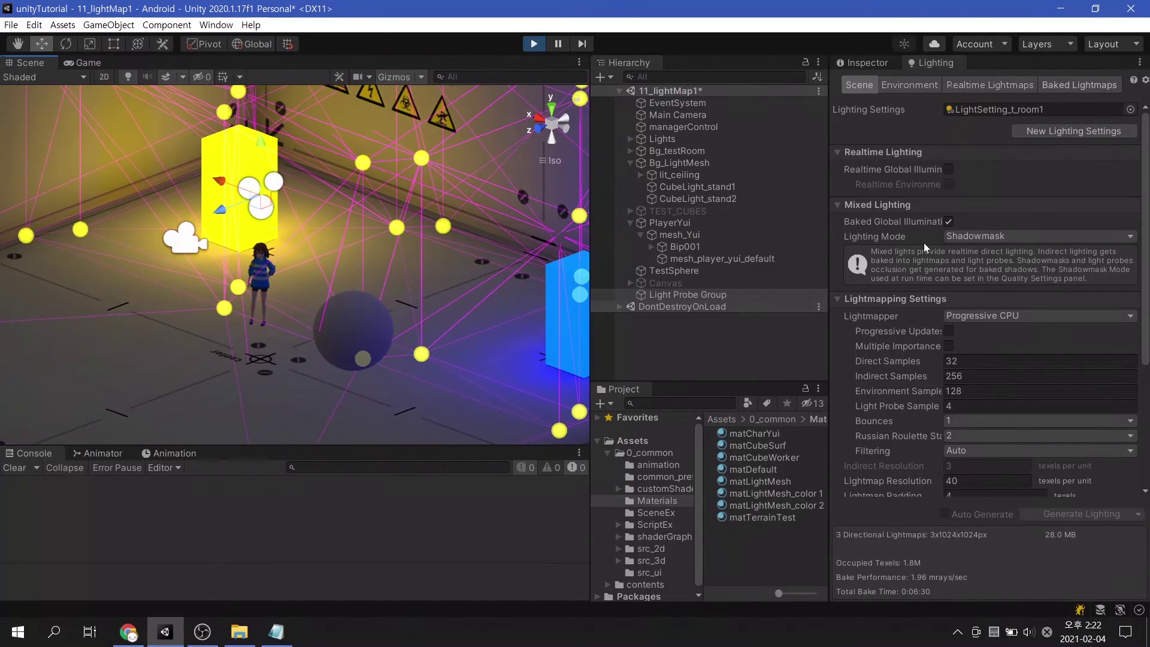
In the Game view, walk the character forward with W, then turn it toward the camera with S.
{"action": "left_click", "coordinate": [85, 60]}
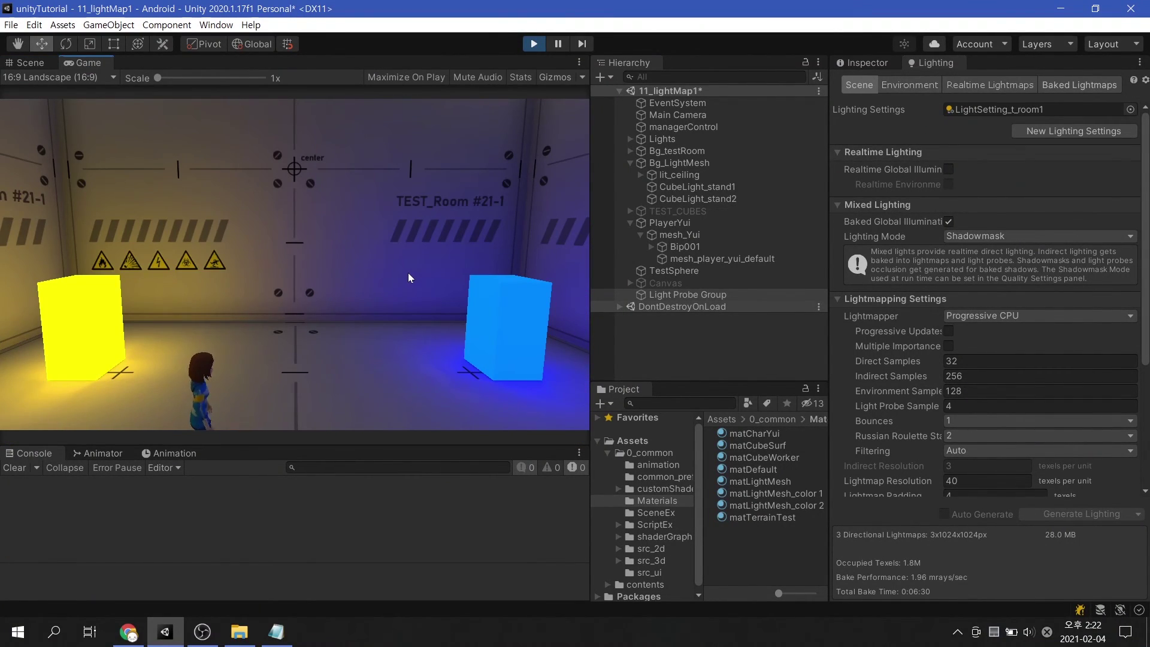
{"action": "key", "text": "w"}
{"action": "key", "text": "s"}
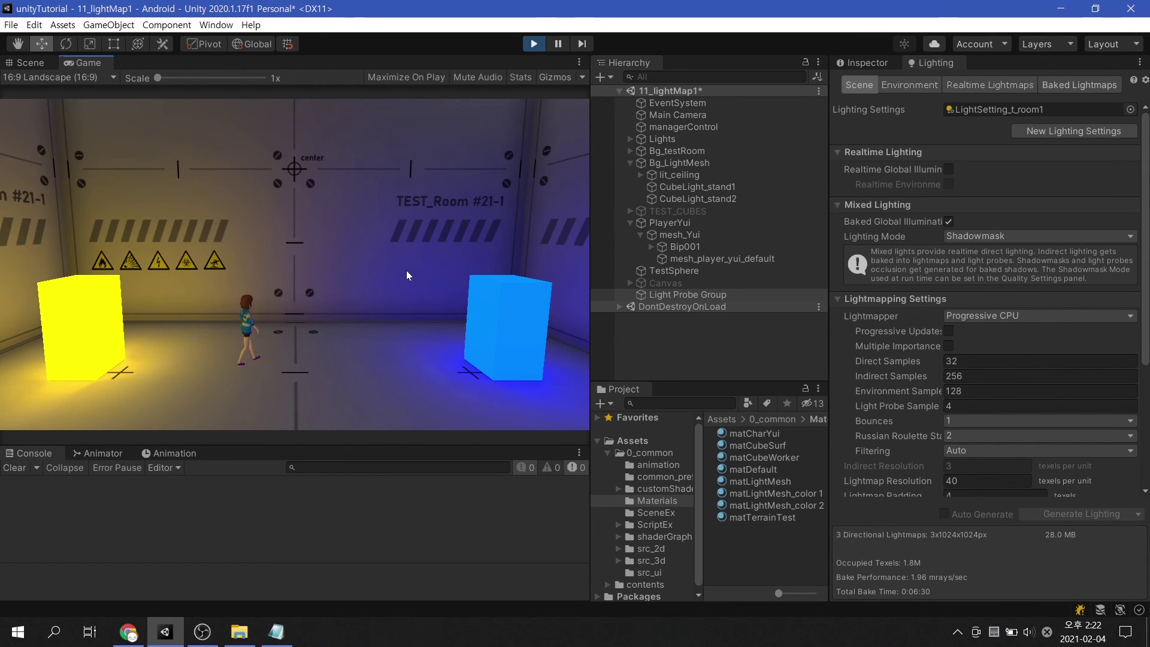